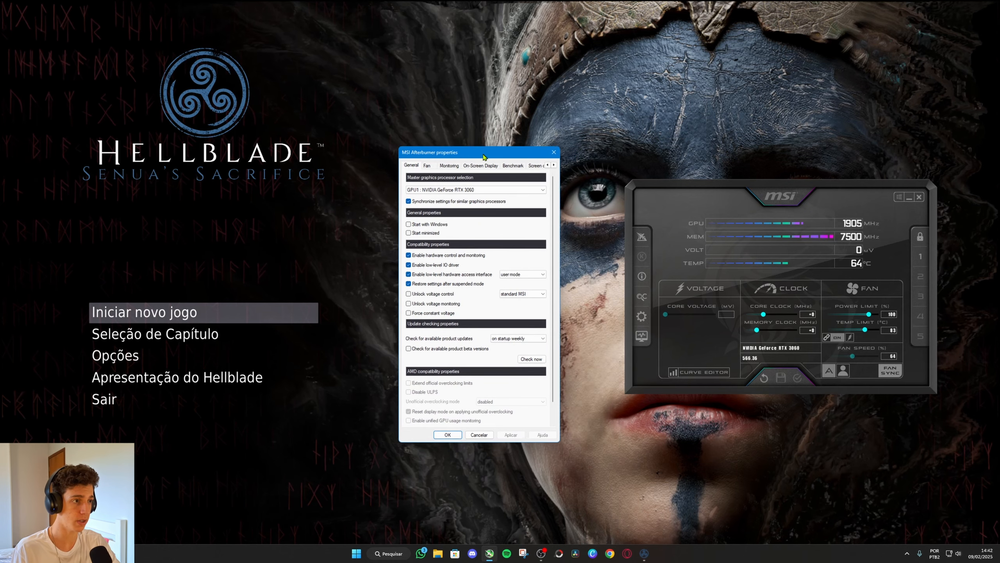
Set the Toggle On-Screen Display hotkey to Ctrl + Shift + P in the Afterburner properties and apply it.
click(770, 189)
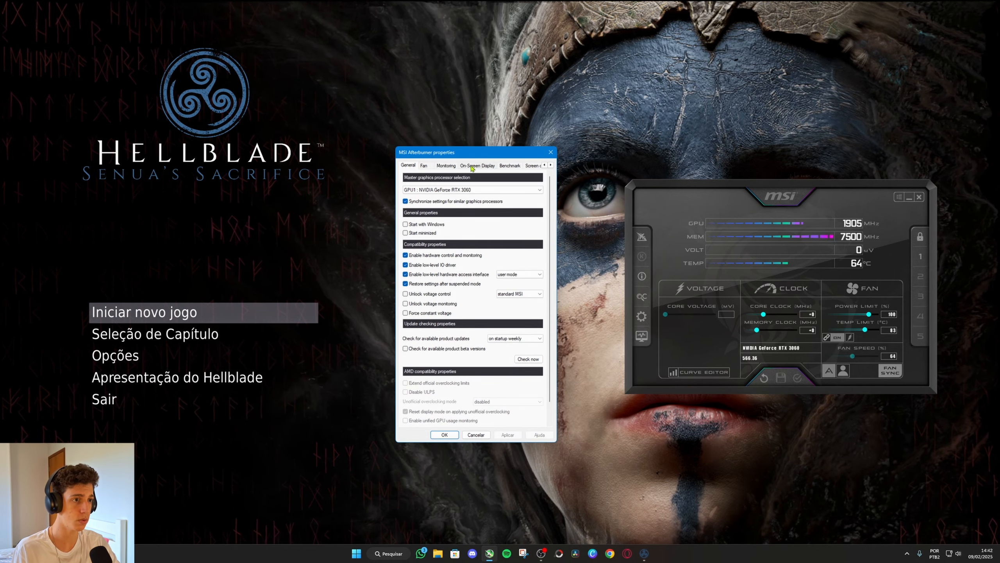
drag(465, 153, 475, 152)
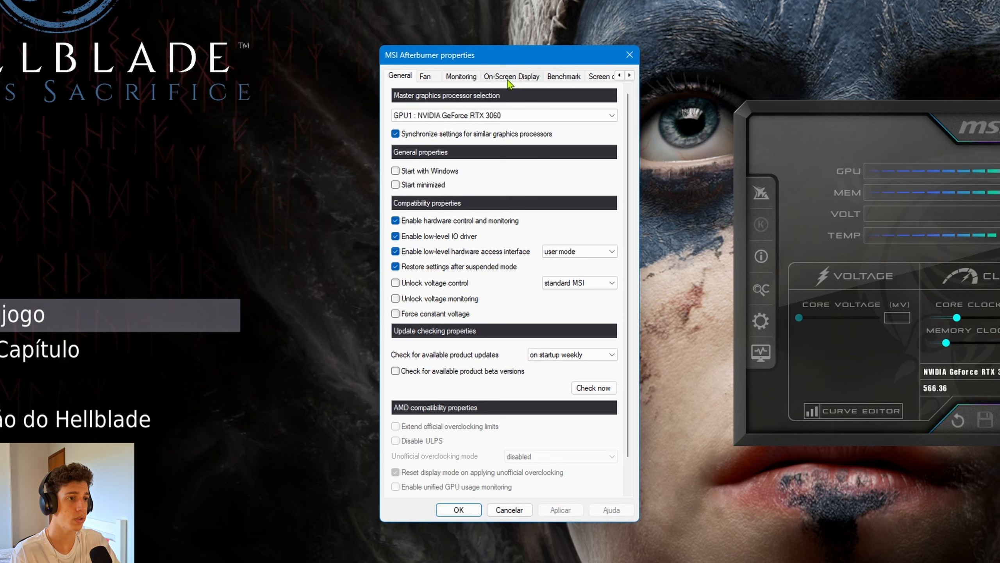
click(507, 79)
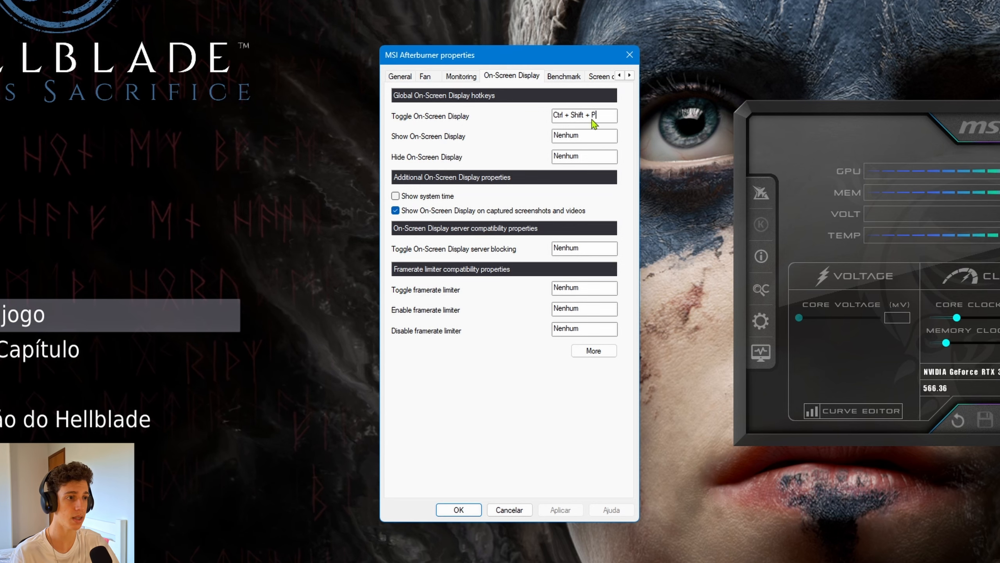
key(ctrl+shift)
key(ctrl+shift+p)
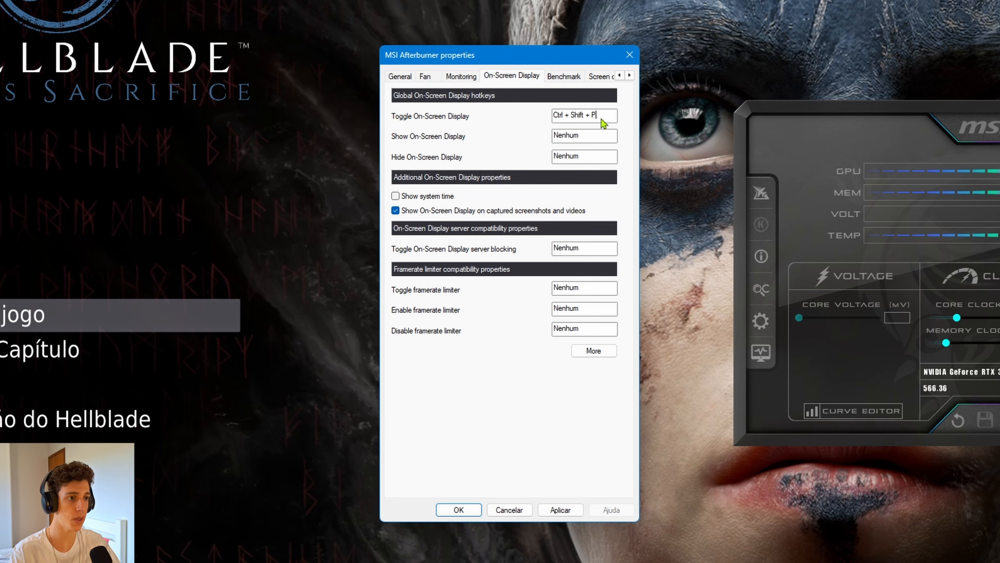
click(560, 510)
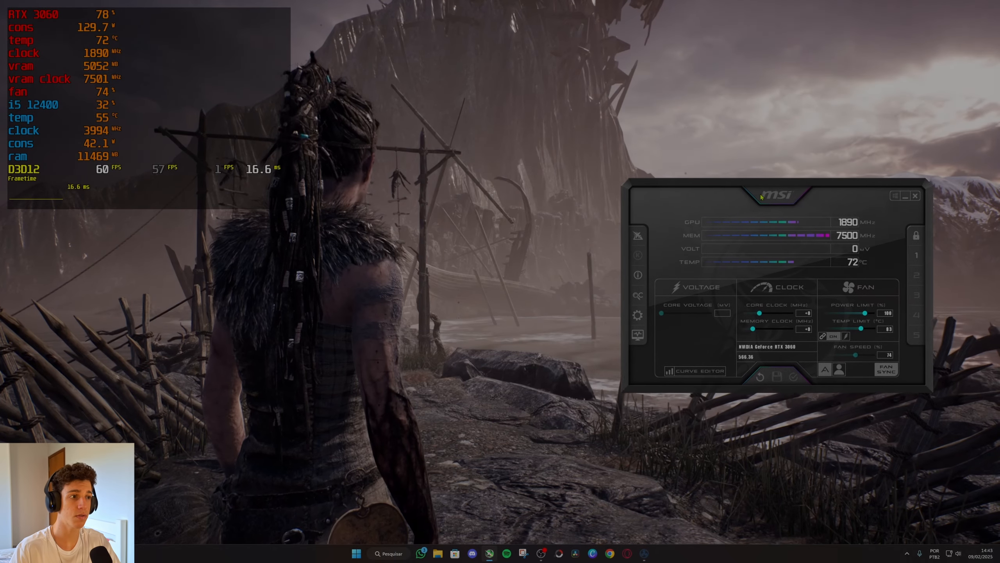
Switch to RivaTuner Statistics Server and increase the On-Screen Display zoom slightly to enlarge the overlay text.
drag(761, 197, 702, 201)
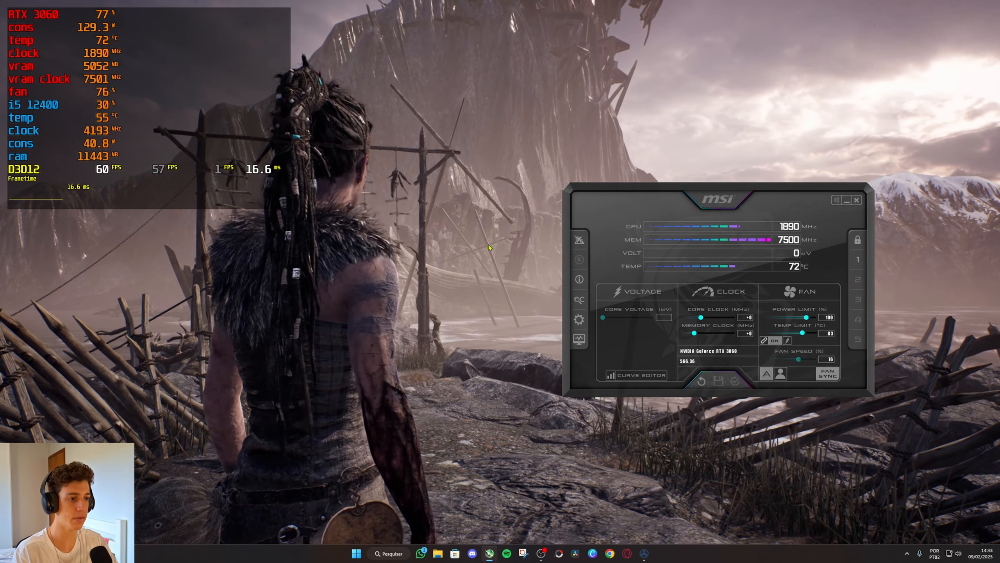
click(909, 554)
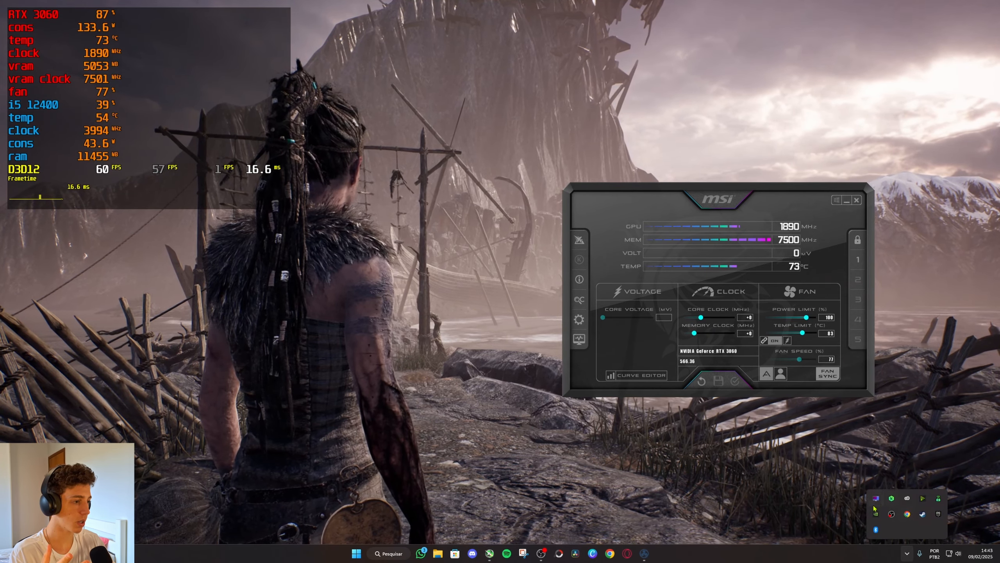
click(893, 513)
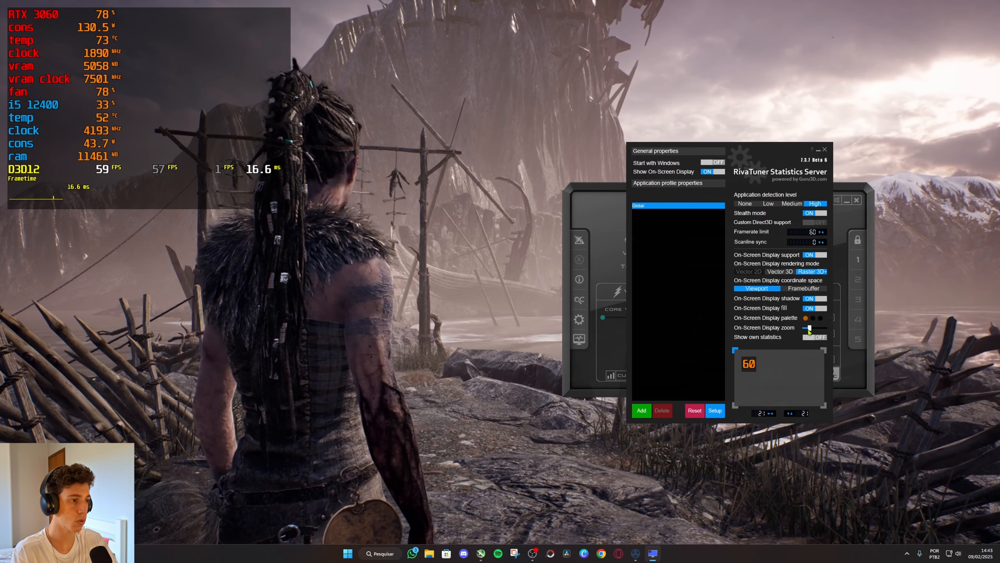
drag(809, 329, 812, 329)
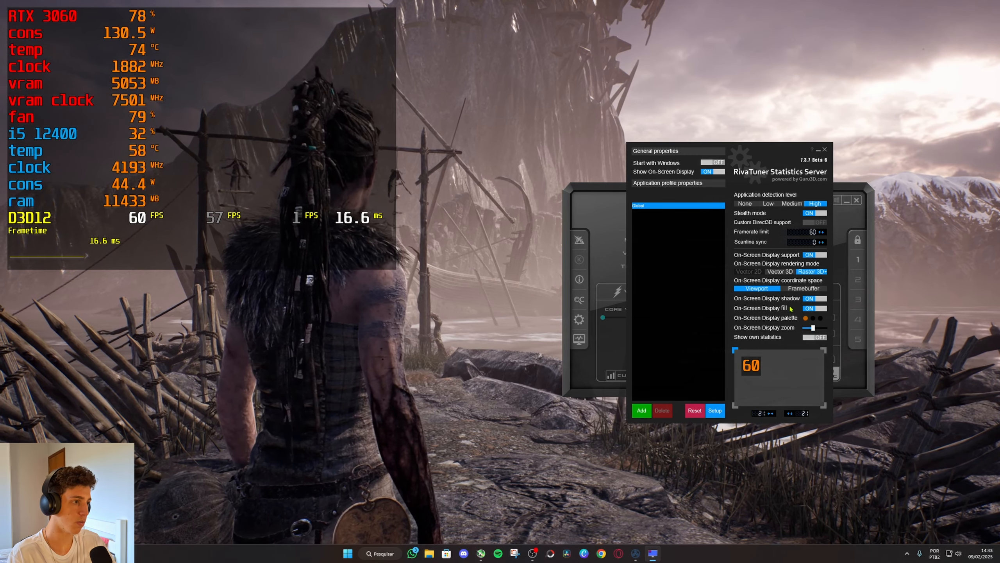
Change the On-Screen Display font to Arial for the Raster 3D rendering mode.
click(825, 272)
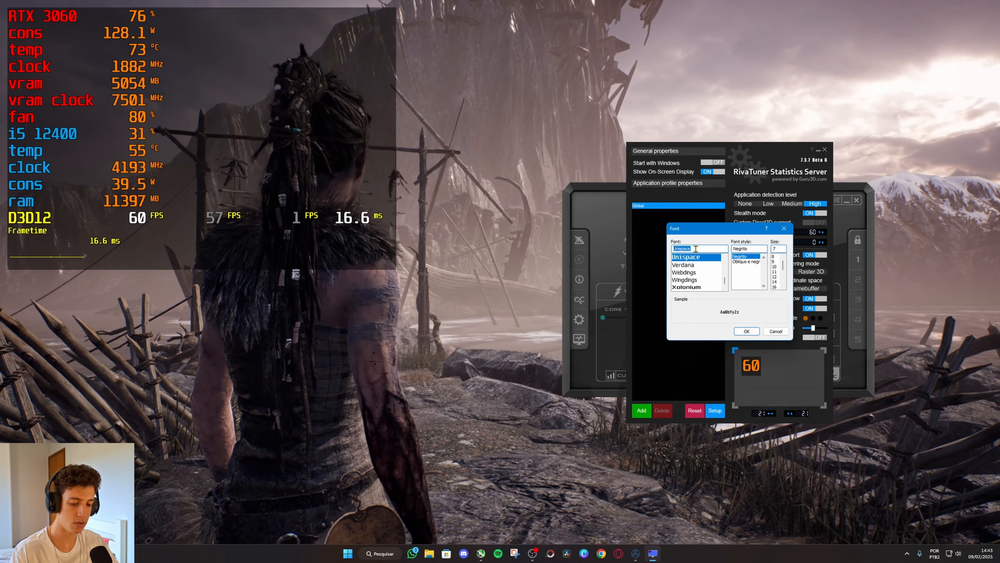
text(ar)
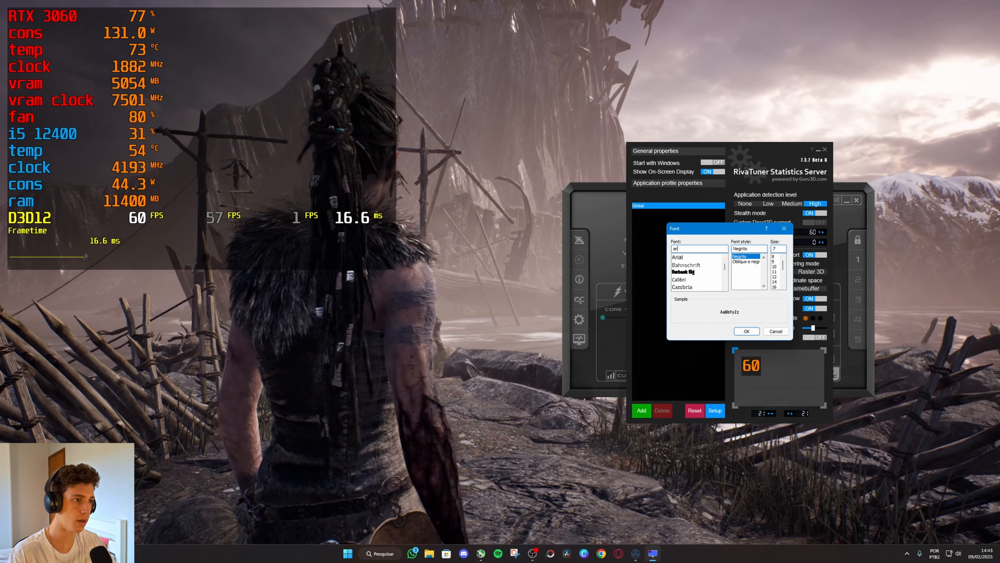
click(694, 258)
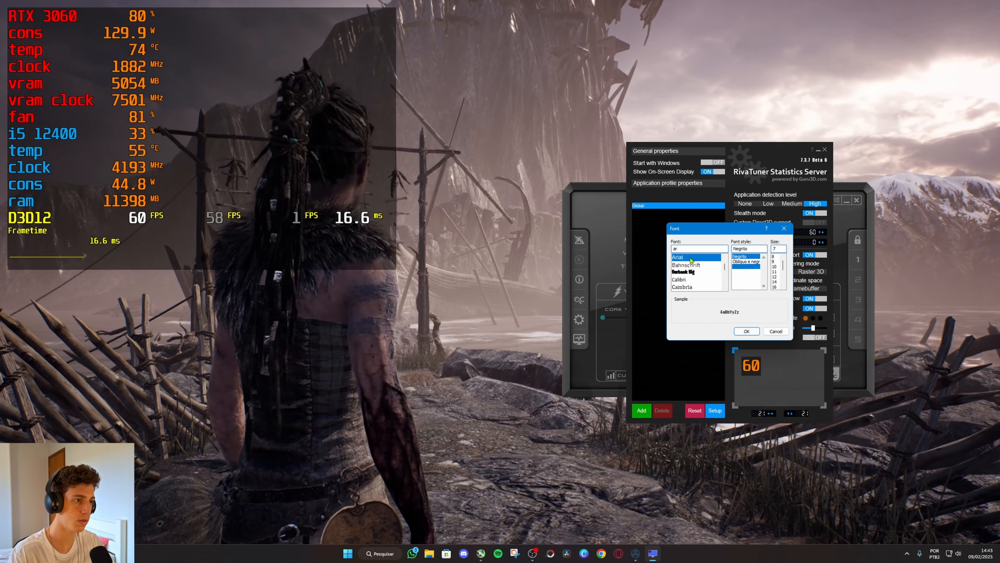
click(749, 332)
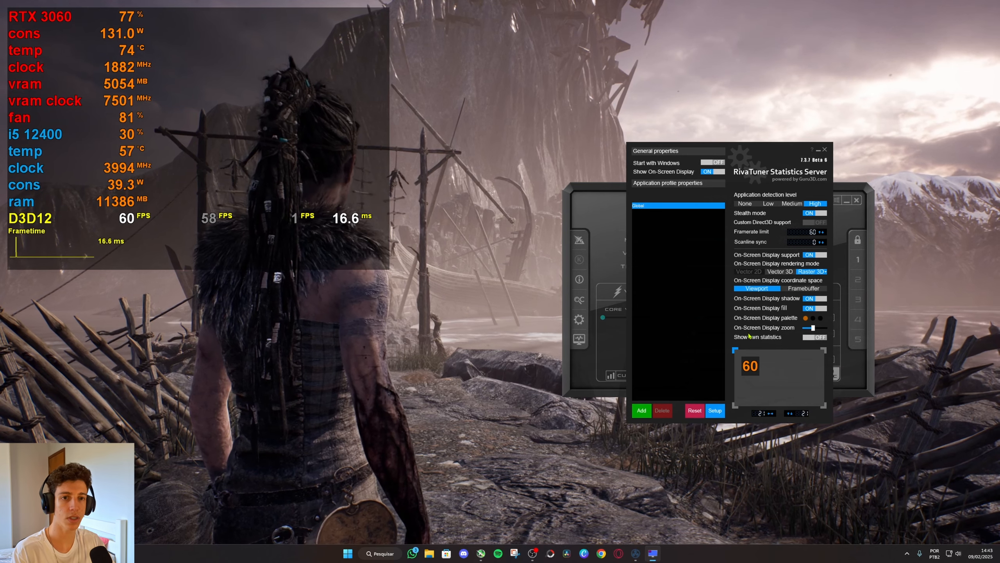
Set the overlay's background fill colour to red in the On-Screen Display palette.
click(820, 320)
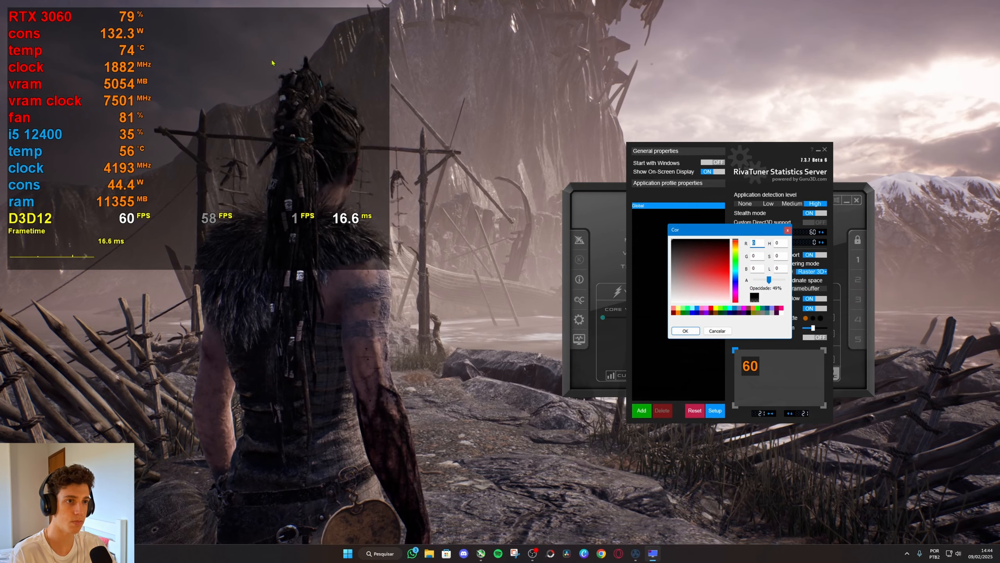
drag(717, 276, 726, 271)
click(686, 331)
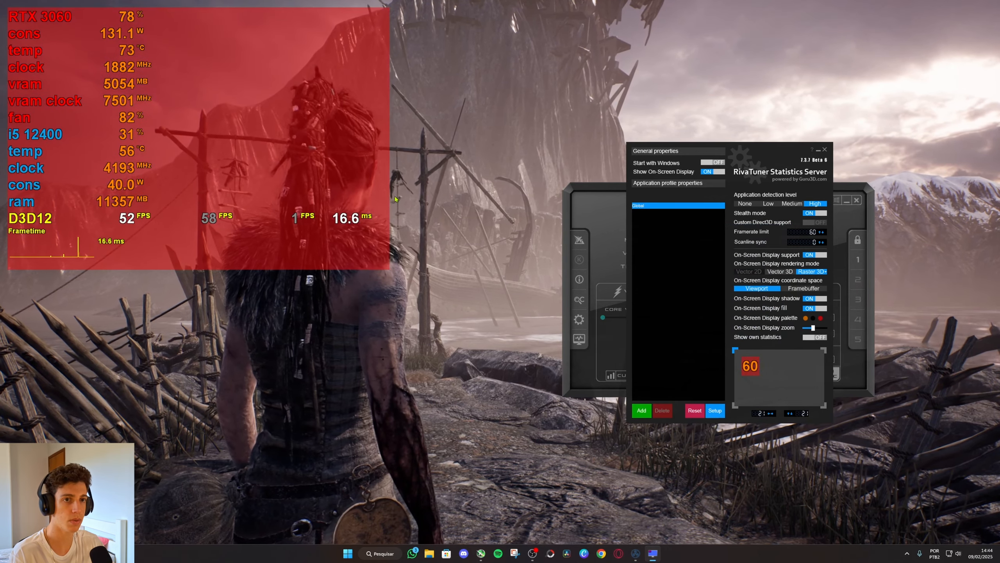
Restore the overlay's background fill colour to black in the On-Screen Display palette.
click(821, 318)
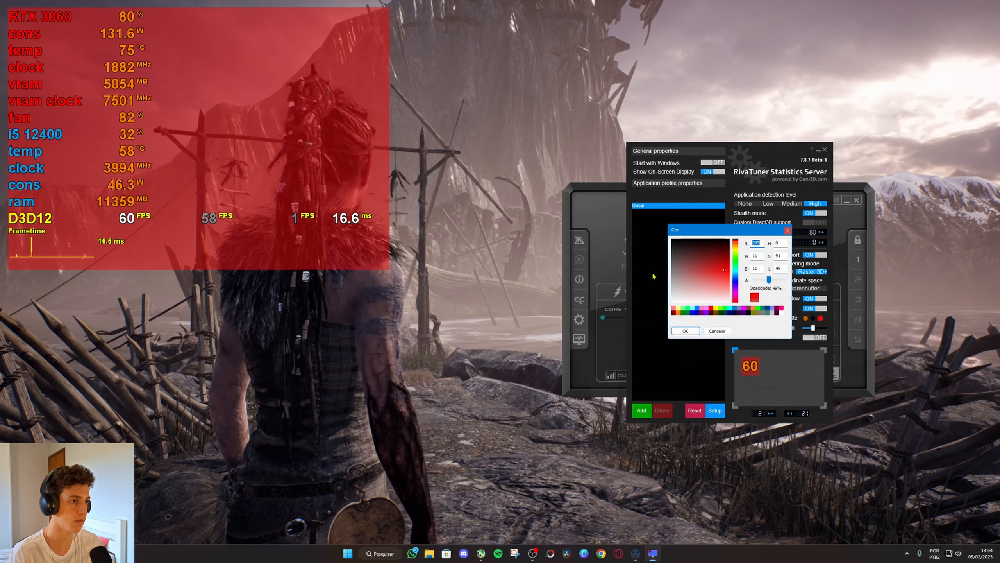
click(725, 243)
drag(725, 243, 730, 233)
click(685, 331)
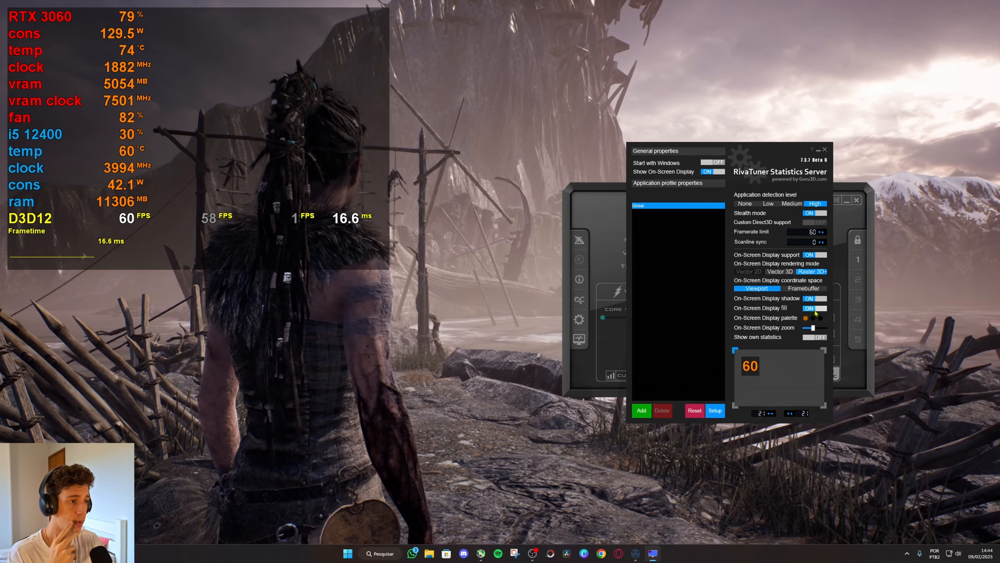
Turn the On-Screen Display fill and shadow off and on again to compare their effect on the overlay.
click(814, 310)
click(813, 310)
click(812, 310)
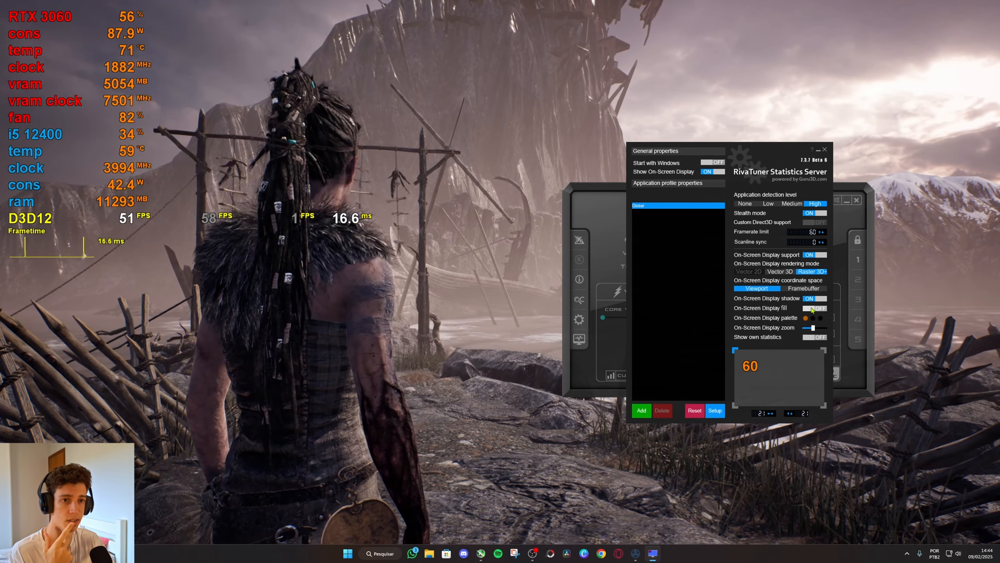
click(812, 310)
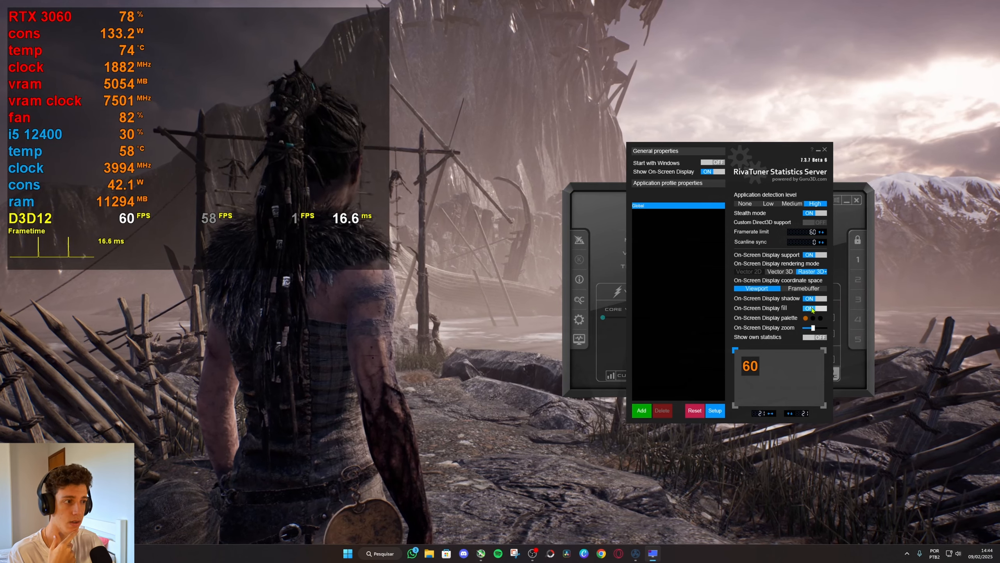
click(814, 299)
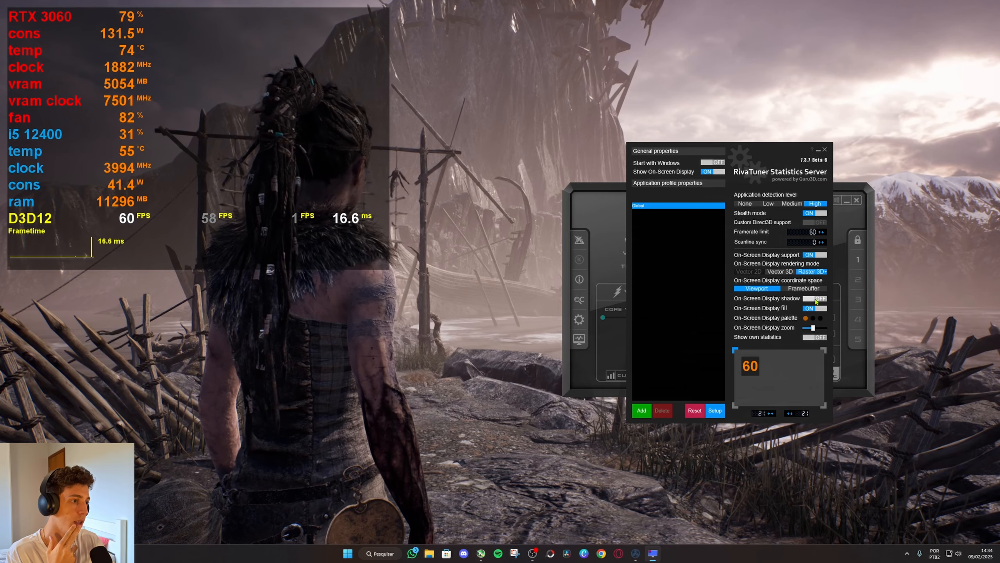
click(815, 299)
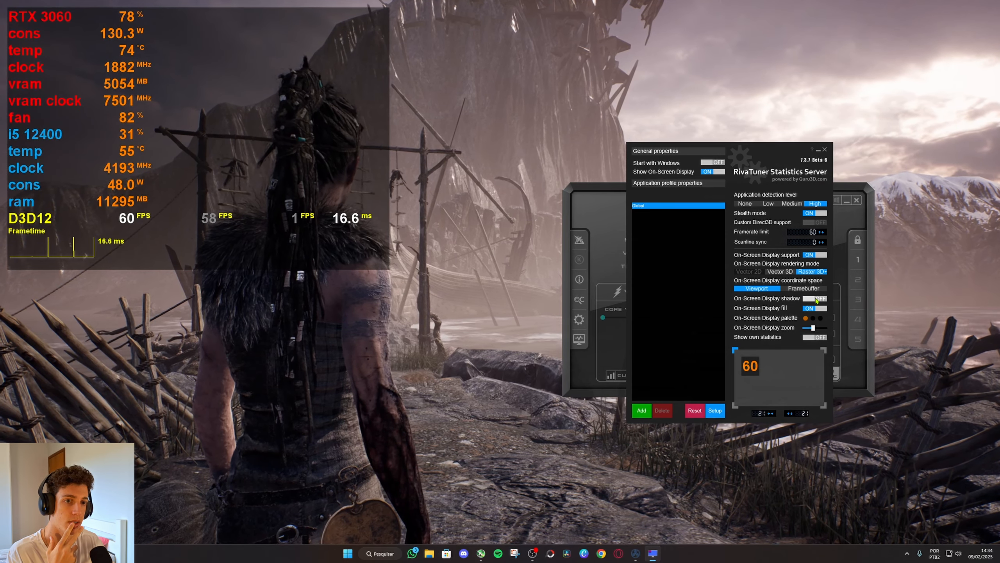
click(816, 299)
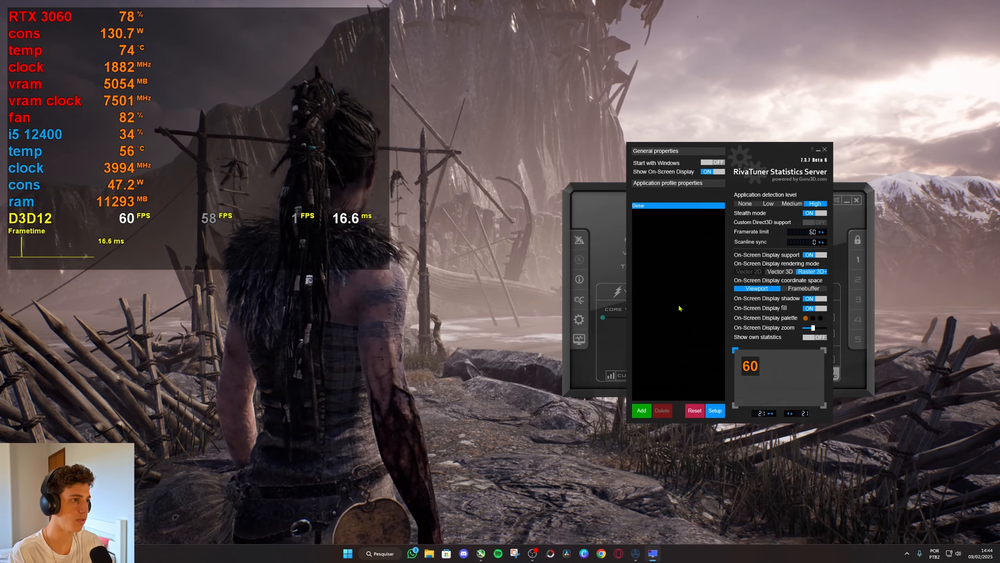
Close RivaTuner Statistics Server and open the monitoring settings in the MSI Afterburner properties.
click(825, 149)
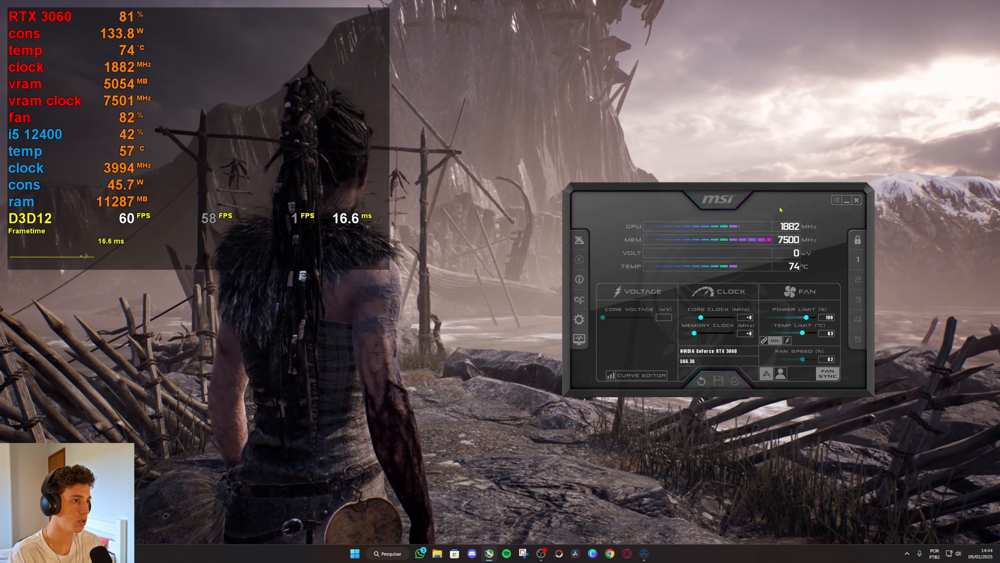
drag(773, 196, 765, 195)
click(572, 317)
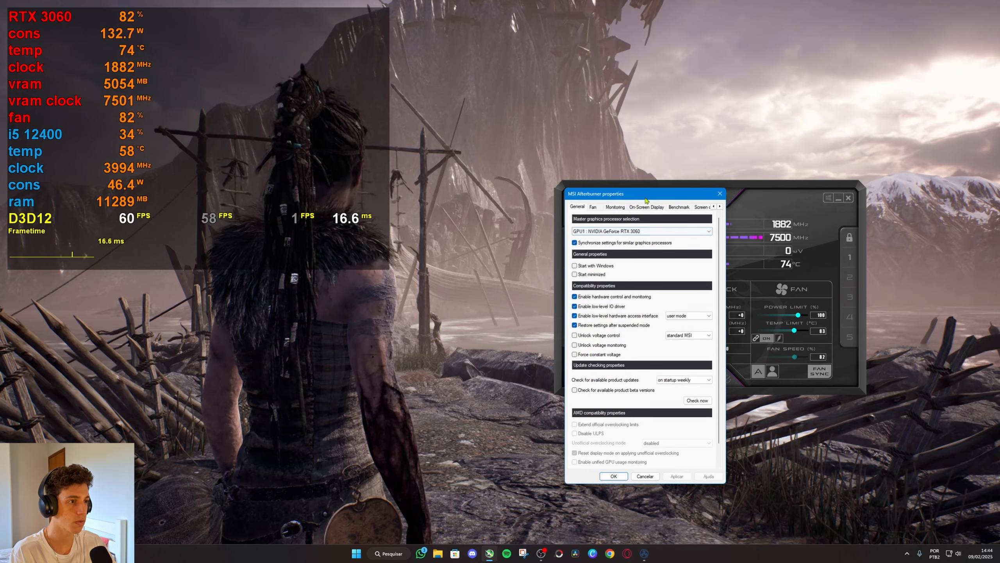
drag(639, 192, 479, 148)
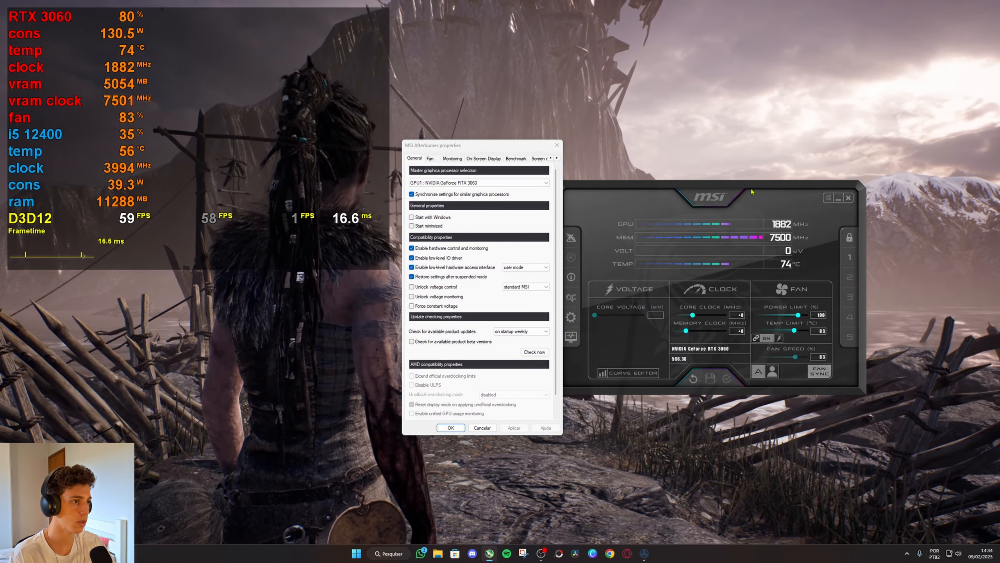
click(556, 145)
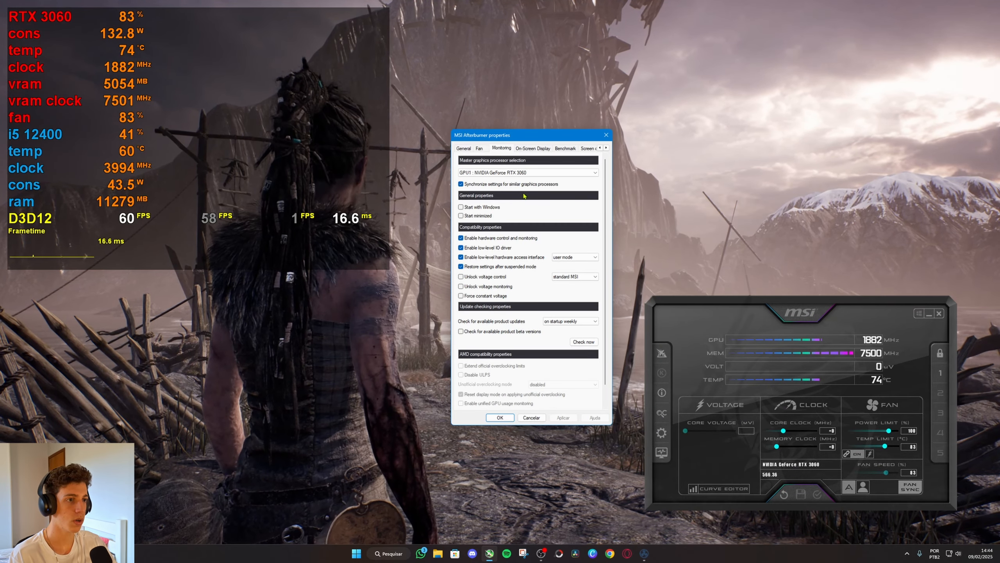
click(501, 148)
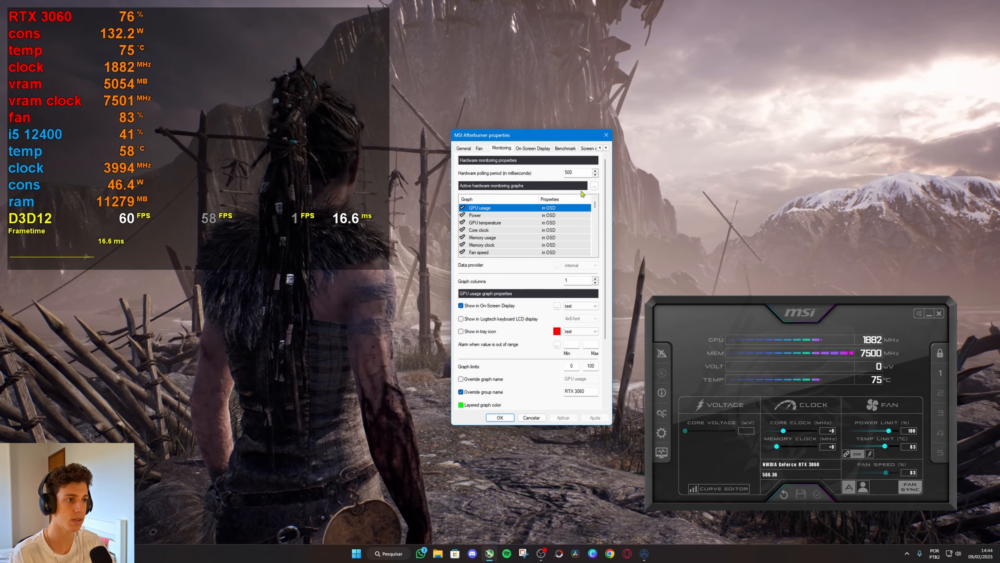
Override the group name of the Framerate graph with FPS and apply the change.
drag(595, 205, 595, 253)
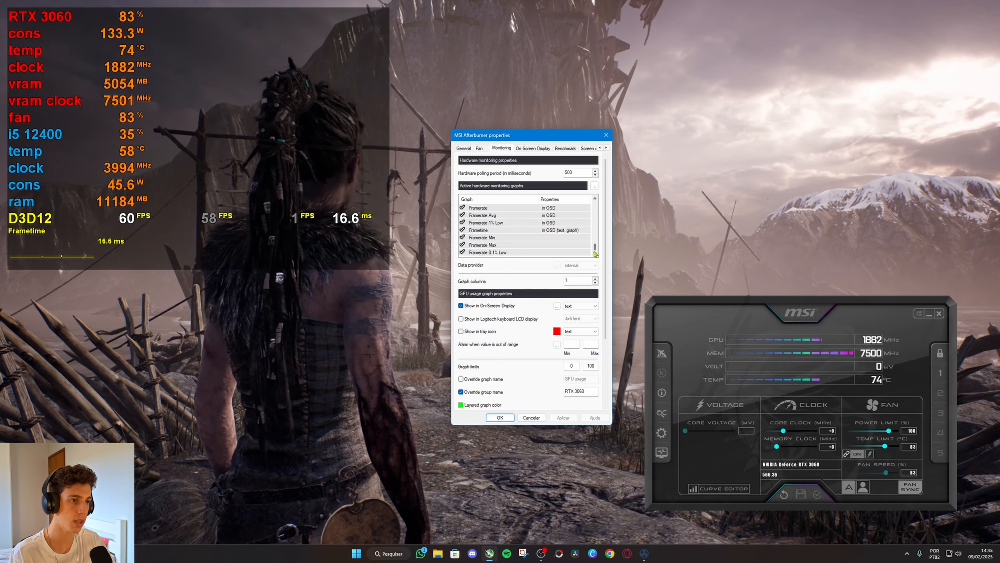
click(490, 209)
click(491, 216)
click(492, 224)
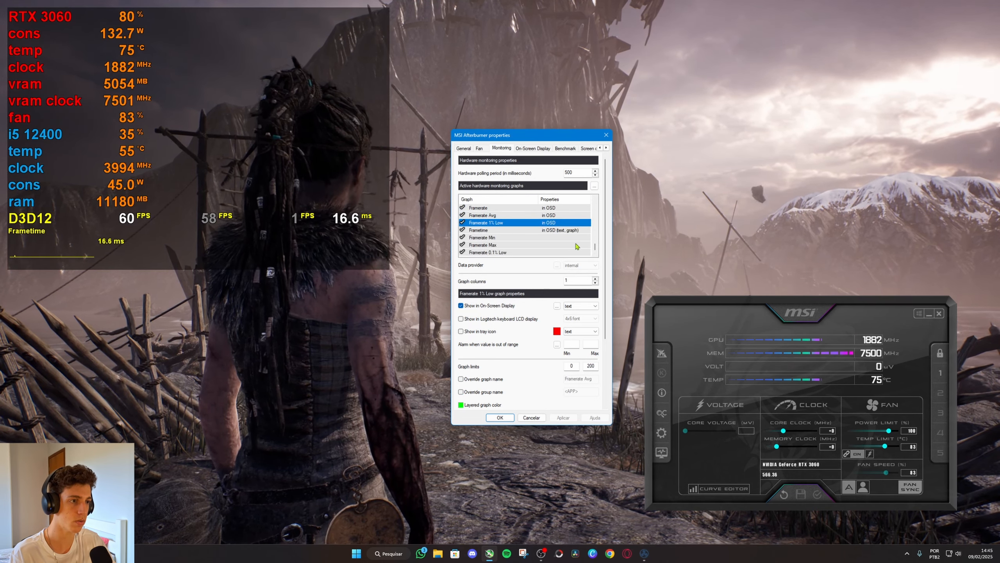
scroll(596, 249, up, 1)
click(508, 231)
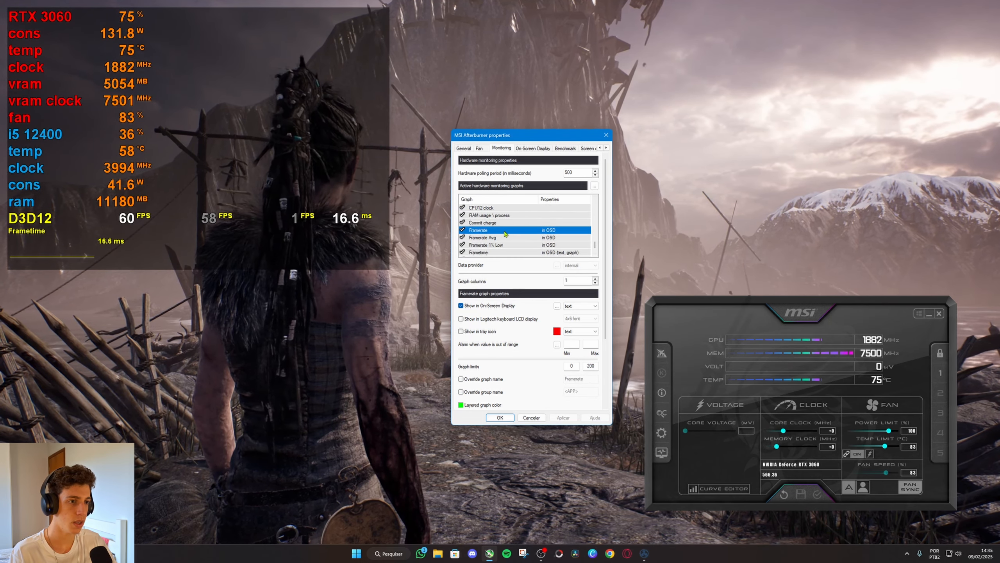
click(461, 392)
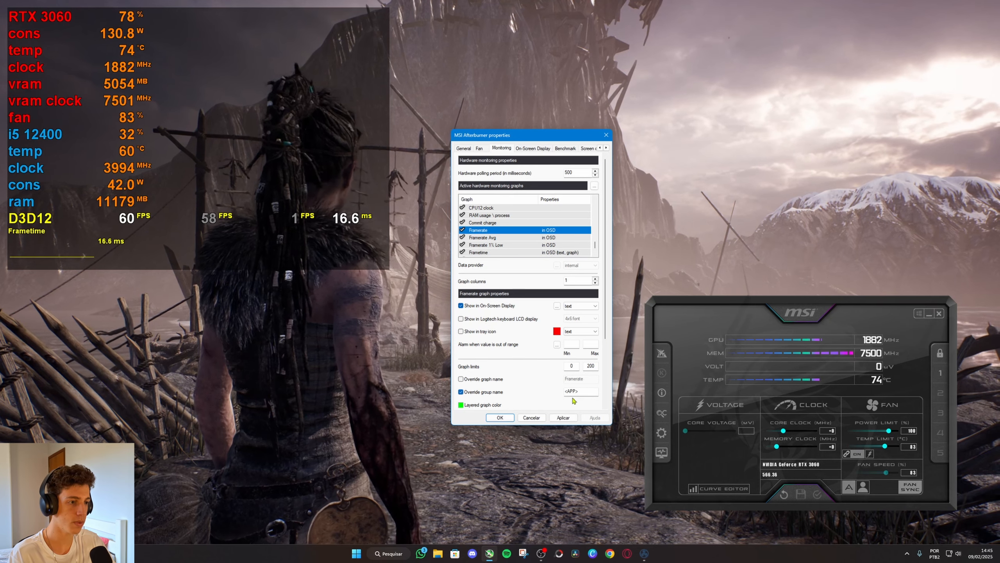
text(FPS)
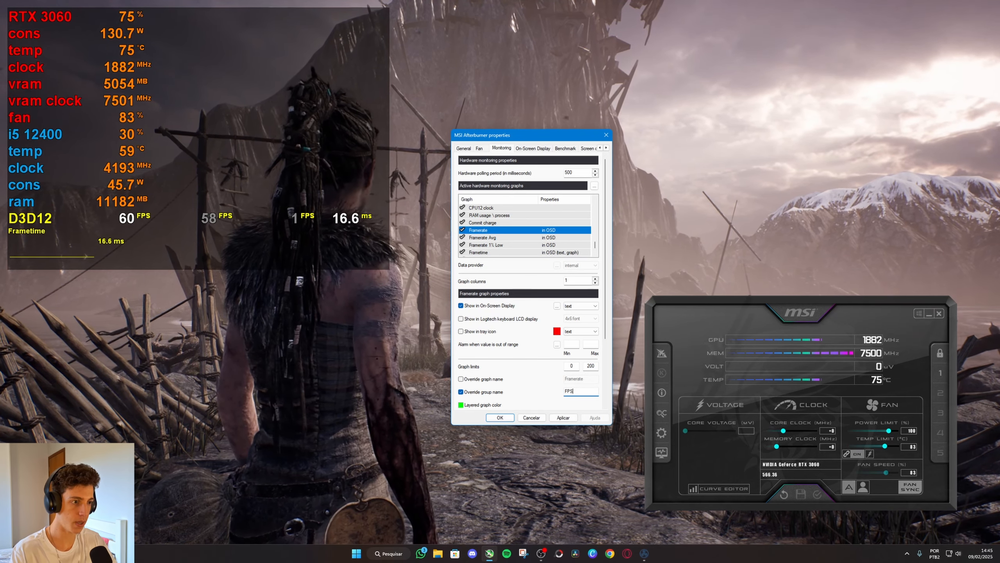
click(562, 418)
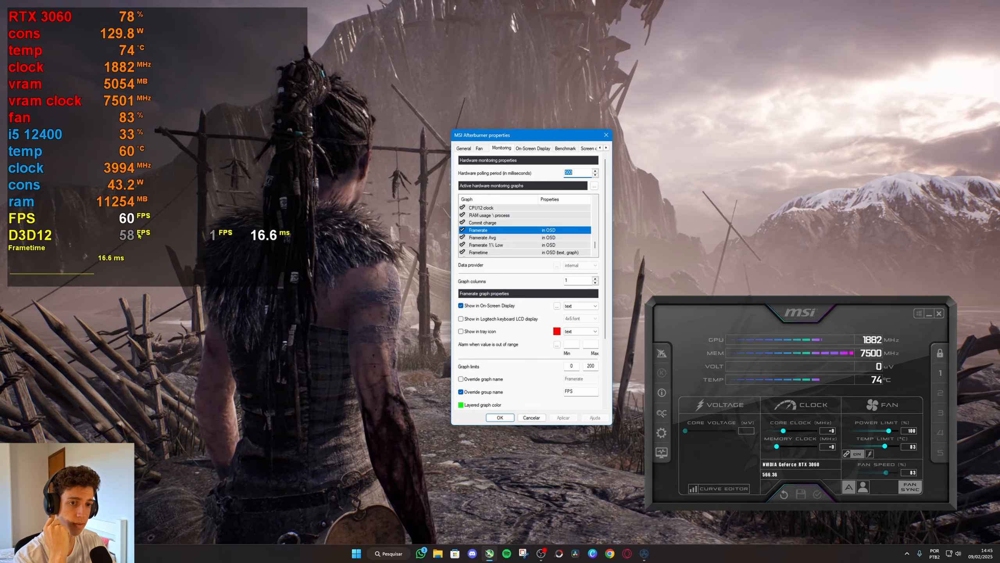
Override the group name of the Framerate Avg graph with AVG and apply the change.
click(488, 238)
drag(583, 391, 557, 396)
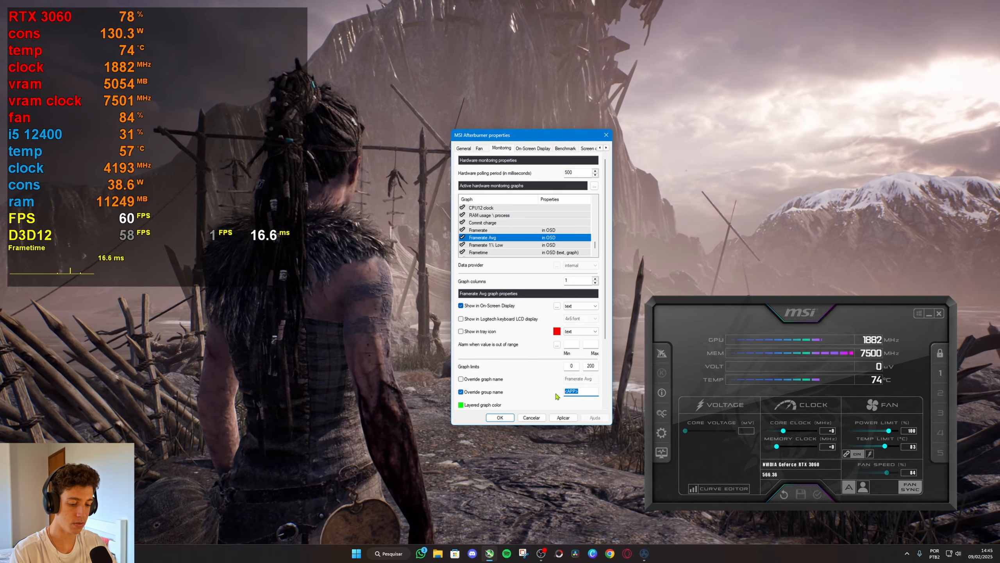
key(ctrl+c)
text(AVG)
click(563, 417)
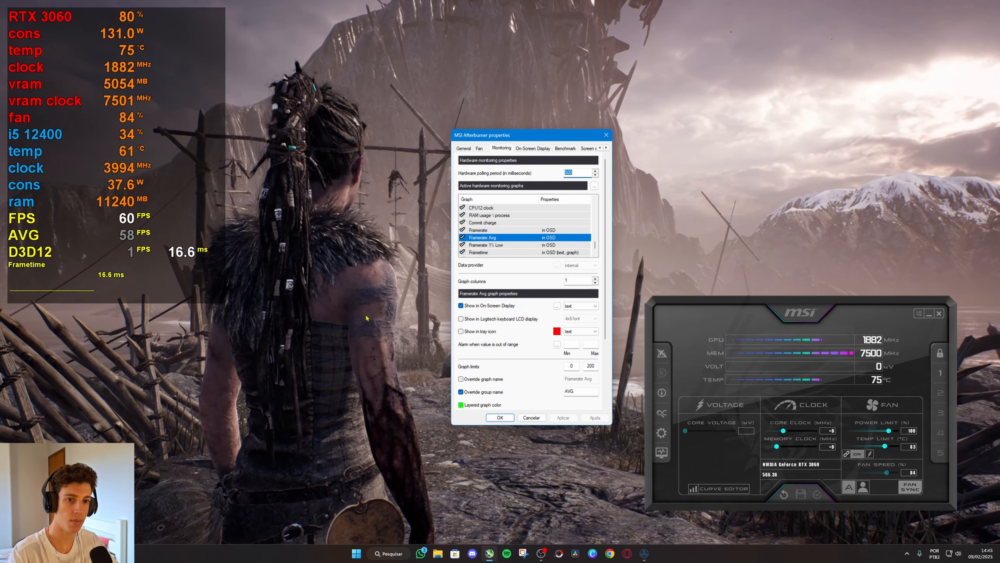
Override the group name of the Framerate 1% Low graph with "1% low" and apply the change.
click(485, 245)
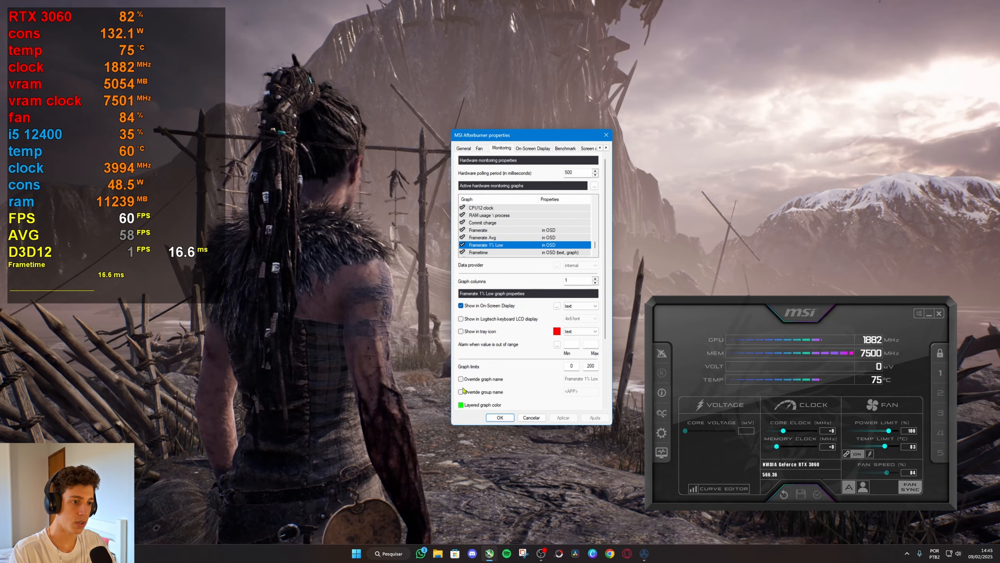
double_click(567, 391)
text(1)
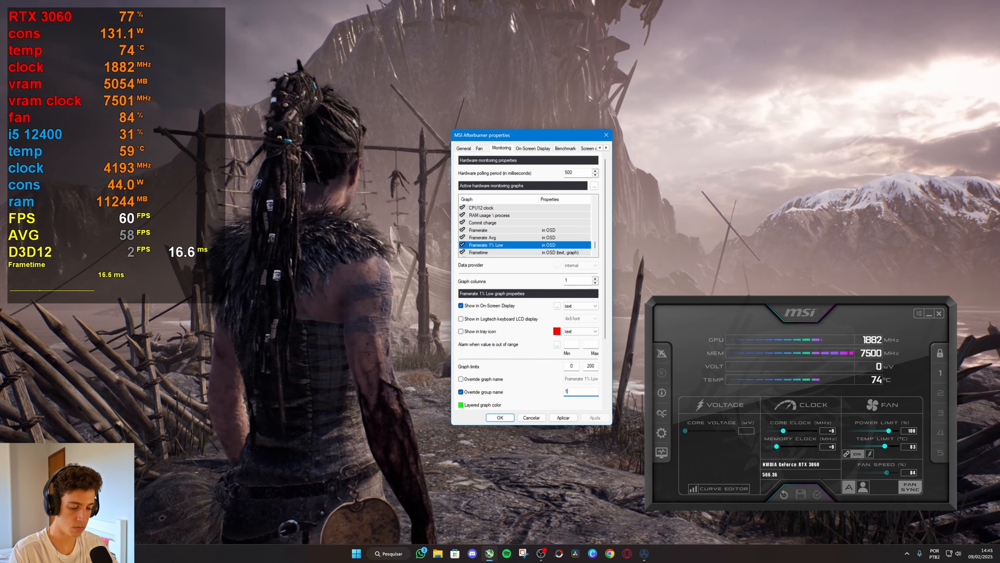
text(%)
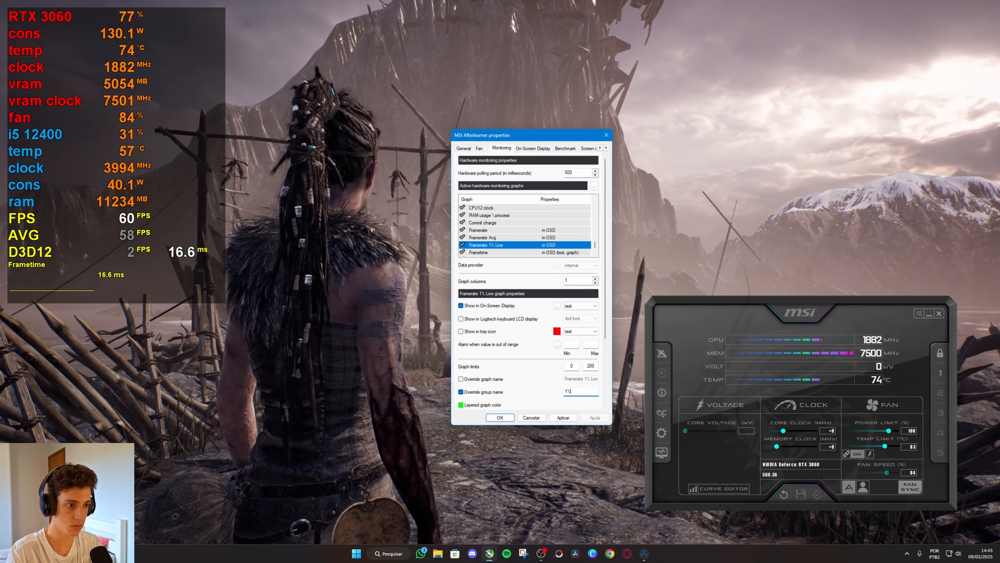
text( low)
click(563, 418)
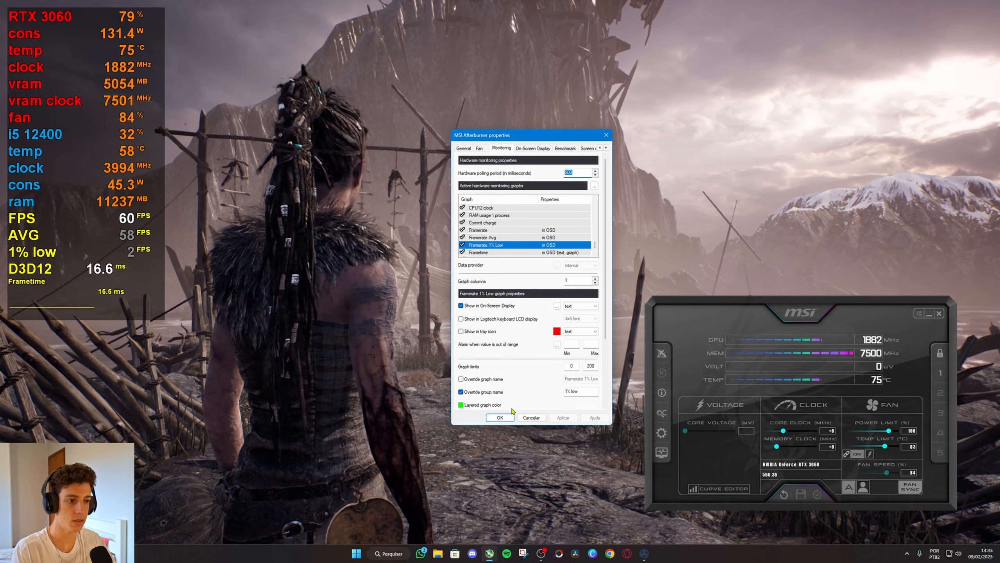
Override the group name of the Frametime graph with "frametime" and apply the change.
click(479, 252)
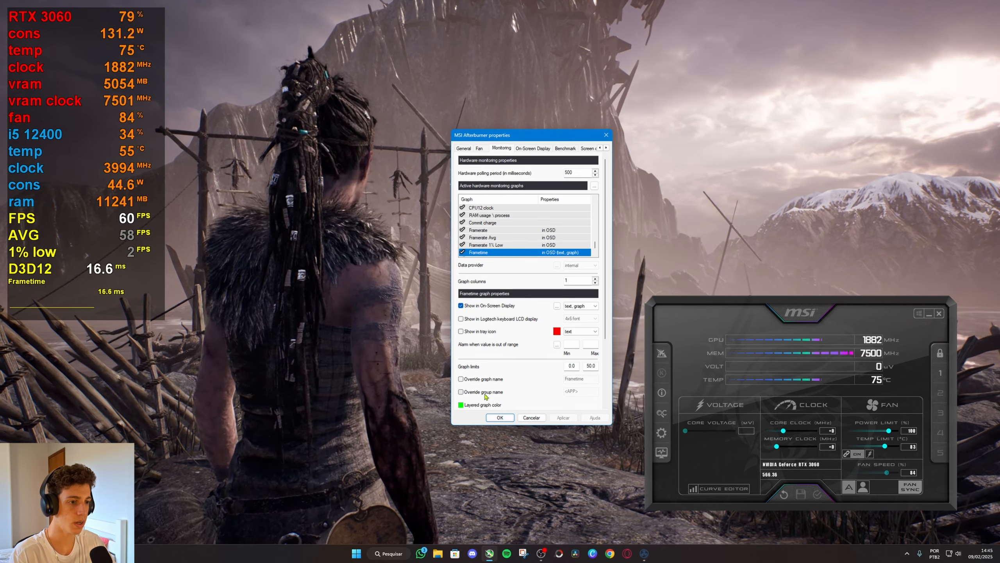
drag(584, 392, 557, 393)
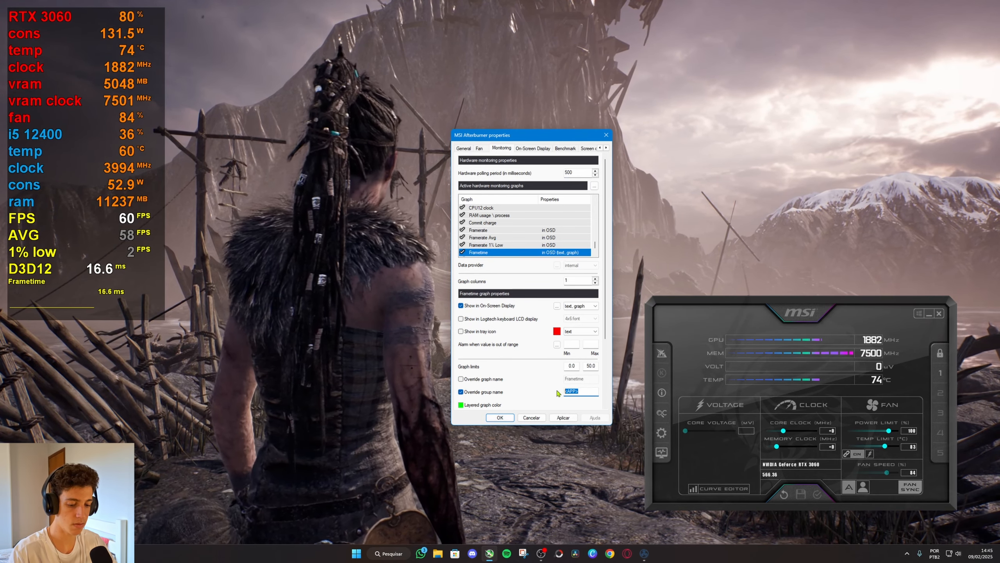
text(frametime)
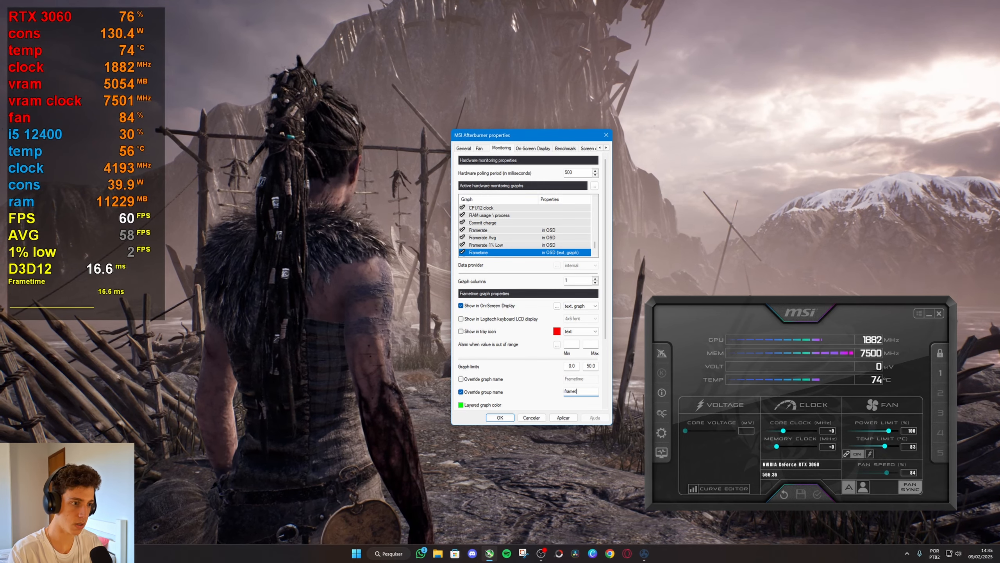
click(562, 417)
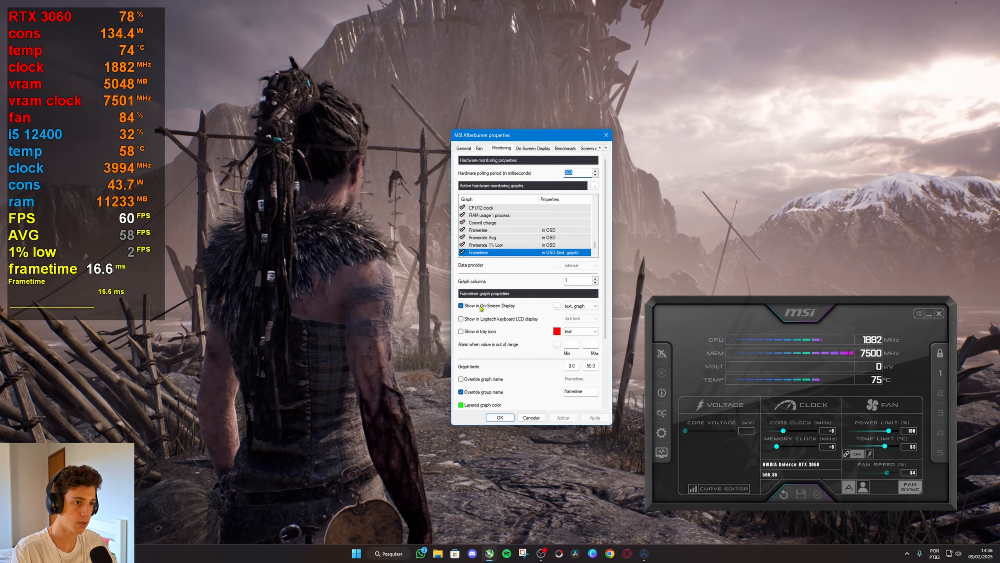
Set the Frametime entry to show only as a graph in the On-Screen Display and apply the change.
click(573, 308)
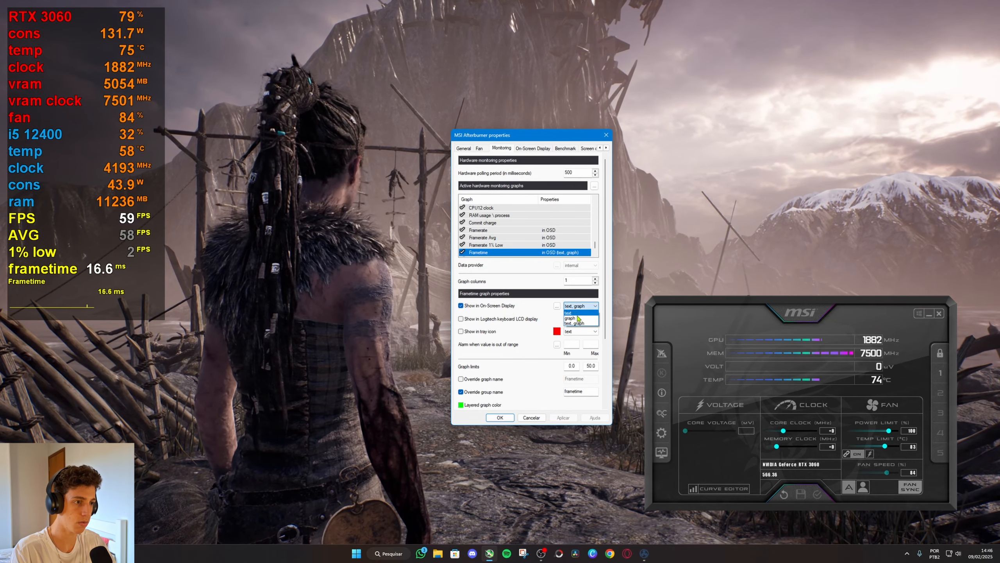
click(576, 323)
click(565, 416)
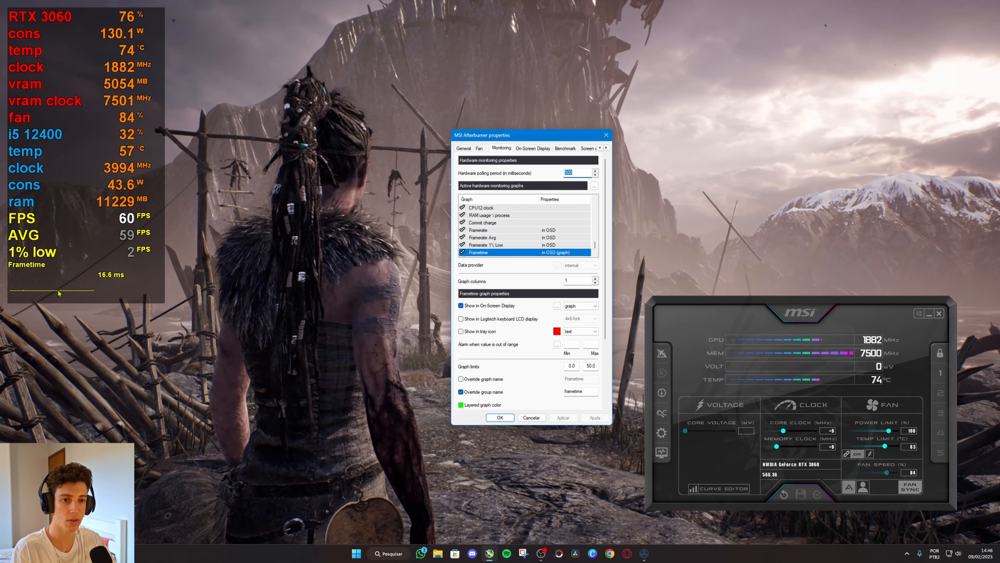
Prefix the CPU usage group name with \n to insert a blank line above i5 12400 in the overlay, and apply it.
drag(595, 247, 594, 247)
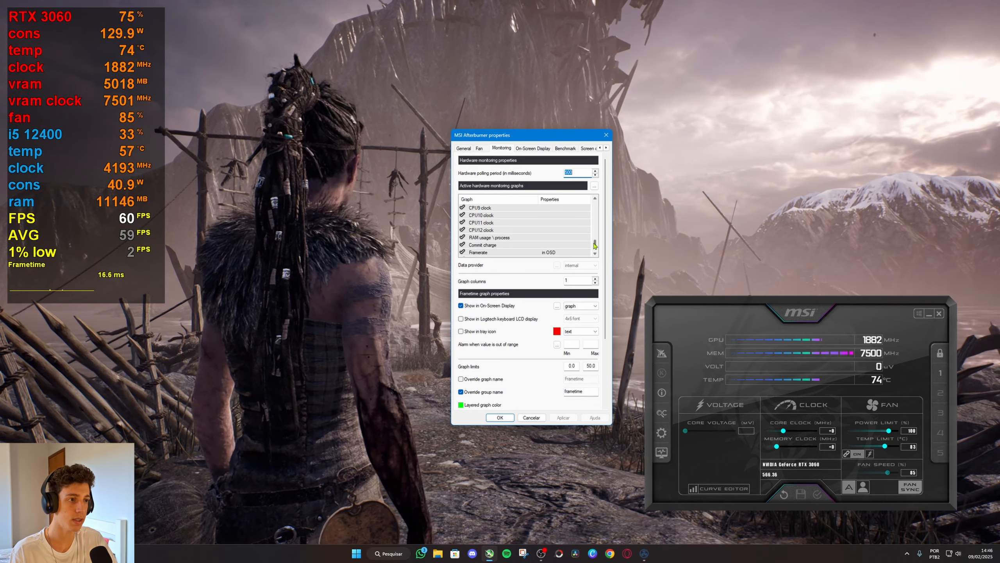
mouse_move(595, 244)
mouse_down()
mouse_move(596, 205)
mouse_move(596, 225)
mouse_up()
click(492, 223)
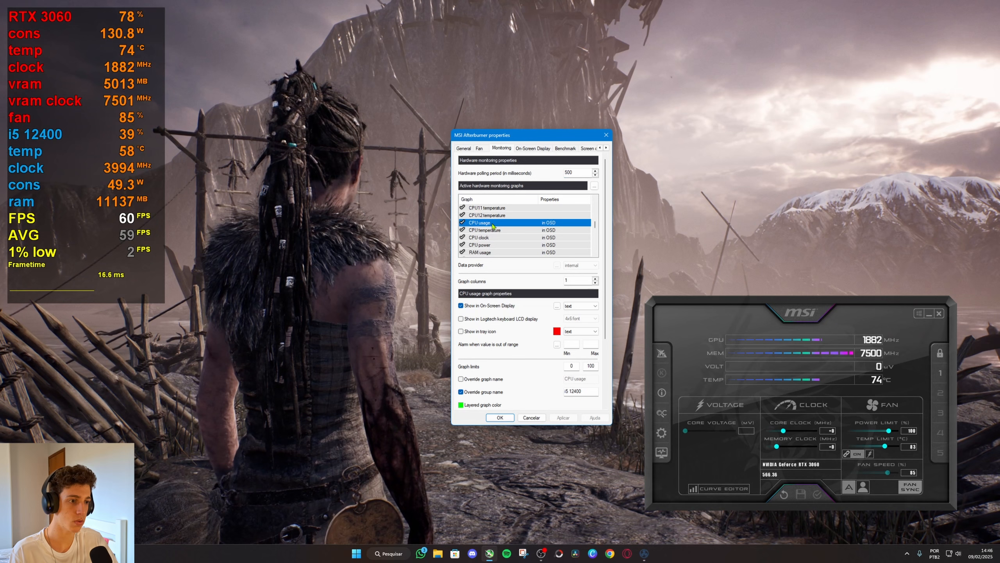
click(565, 391)
text(m)
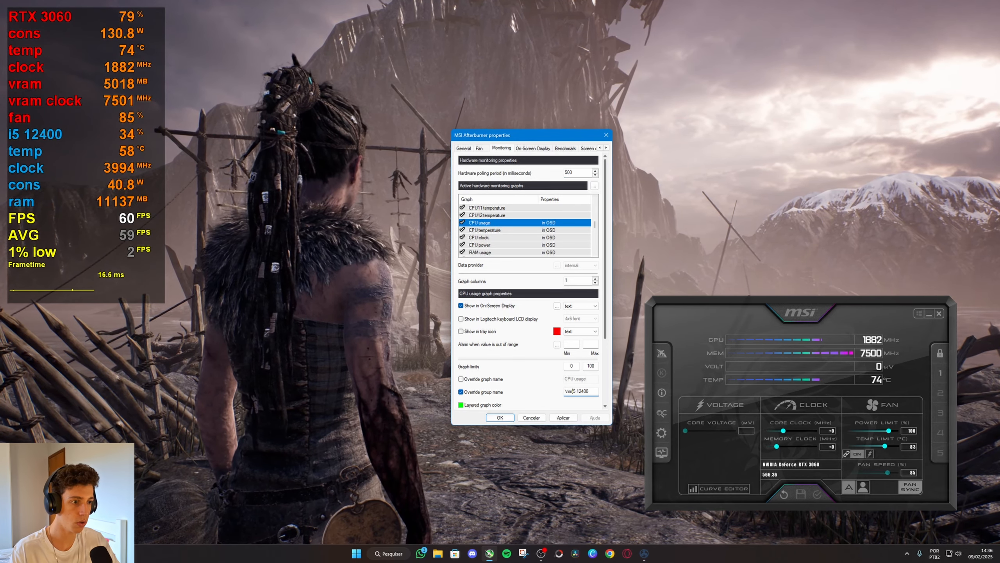
key(BackSpace)
click(574, 417)
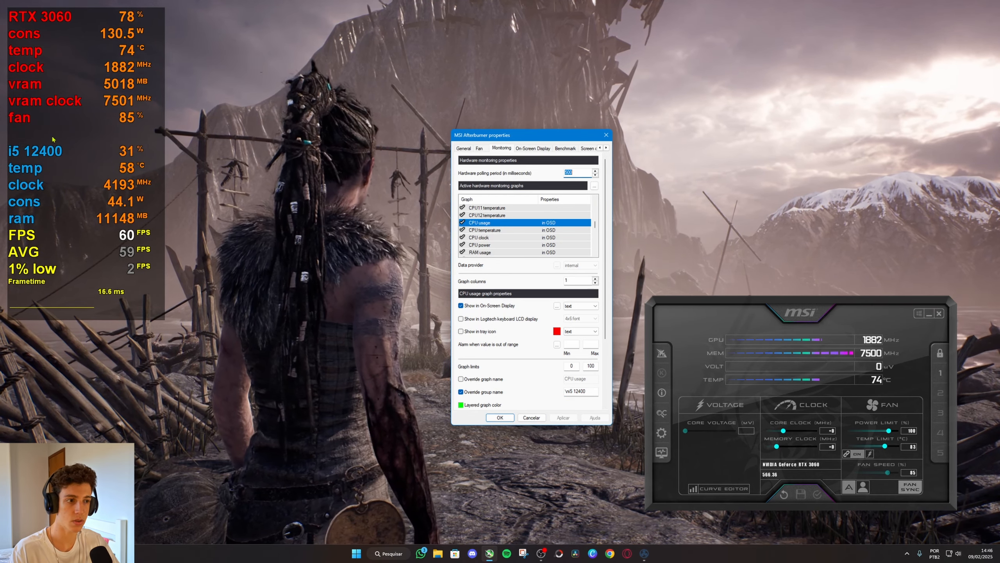
Change the Framerate group name to \nFPS to separate the framerate block with a blank line, and apply it.
drag(596, 225, 597, 247)
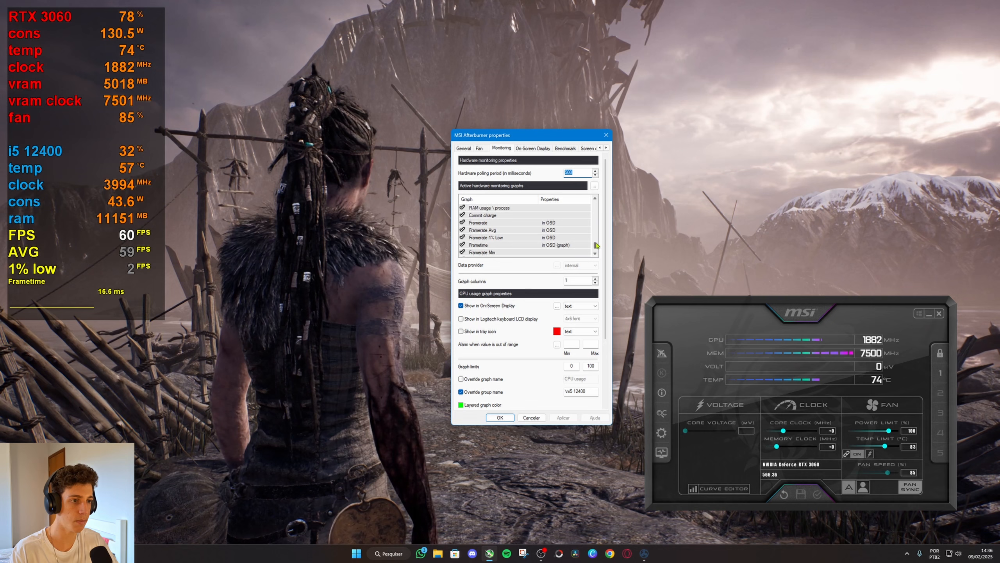
click(501, 223)
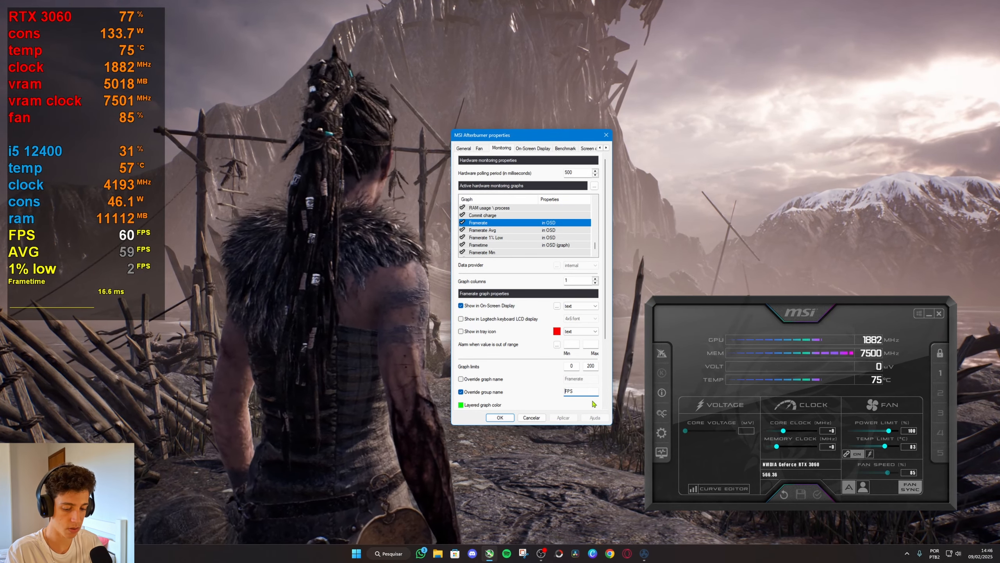
click(563, 417)
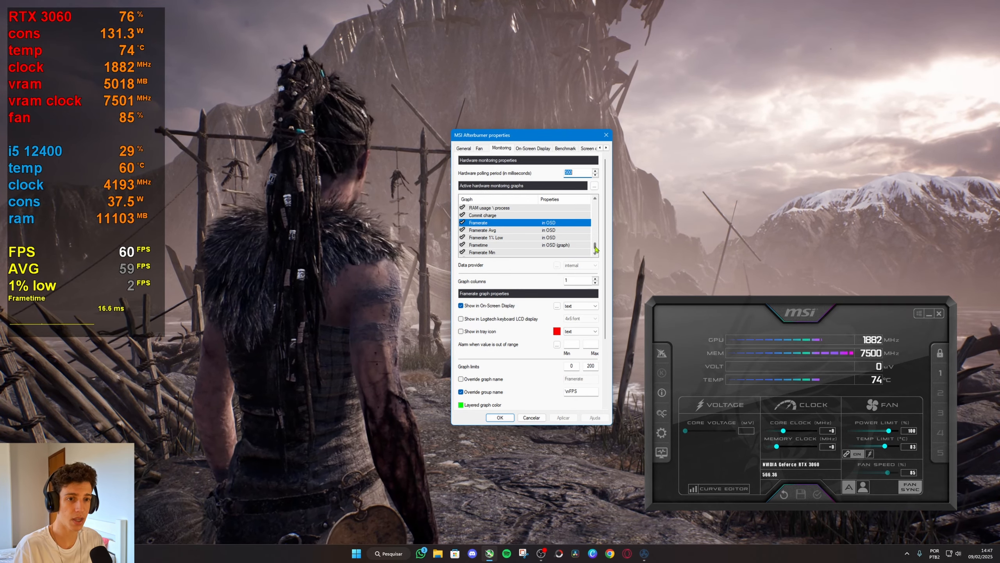
Select the GPU usage graph, set the hardware polling period to 500 milliseconds and apply it.
scroll(595, 248, up, 8)
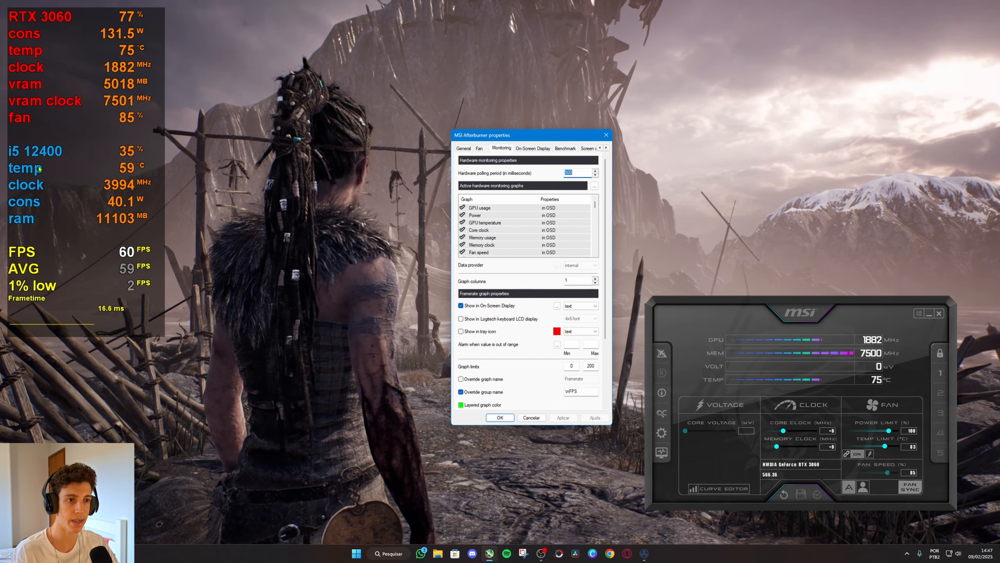
click(479, 207)
text(500)
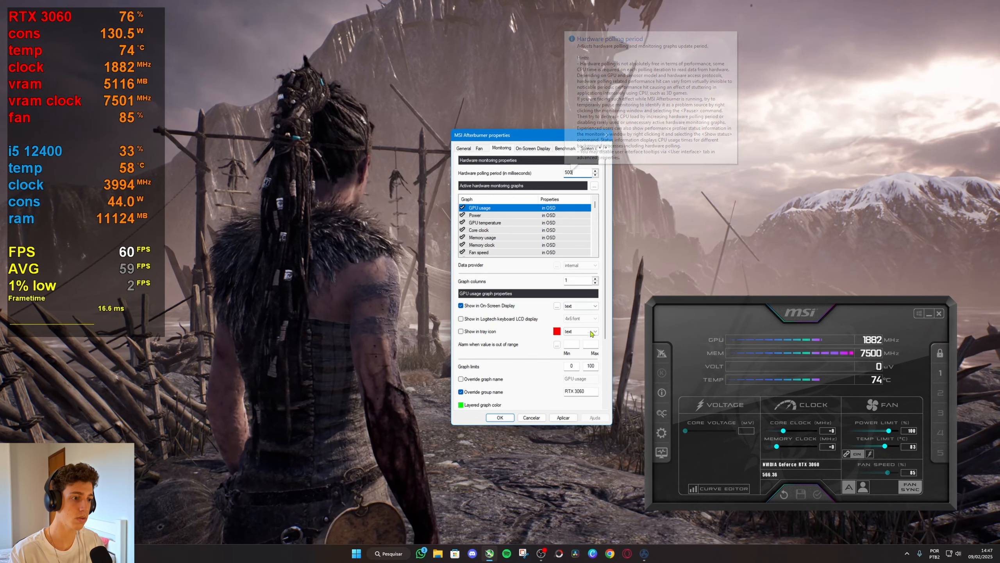
click(563, 417)
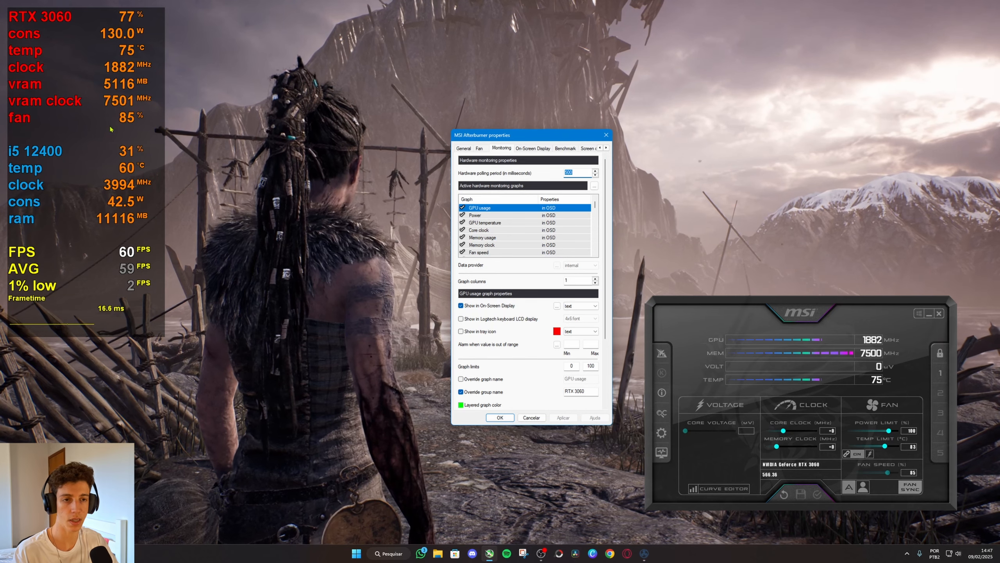
text(500)
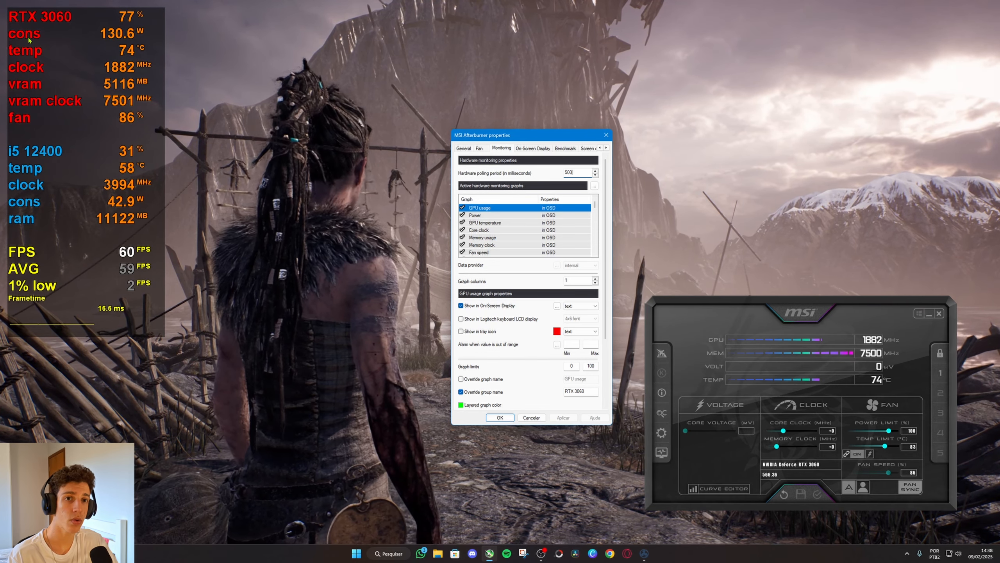
Prefix the Power graph's group name with the size tag <S=80> before "cons" and apply the change.
click(481, 217)
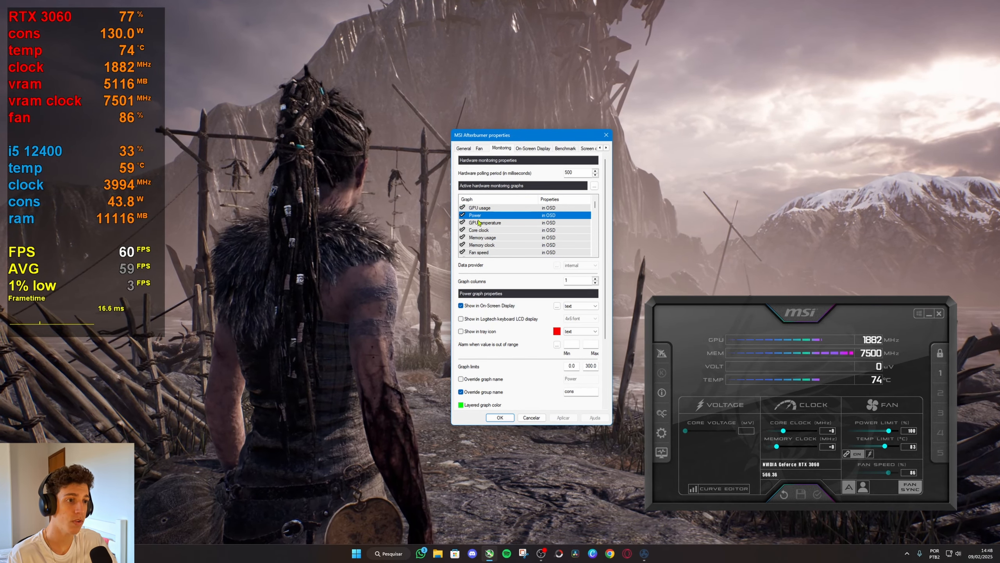
click(565, 391)
text(<>)
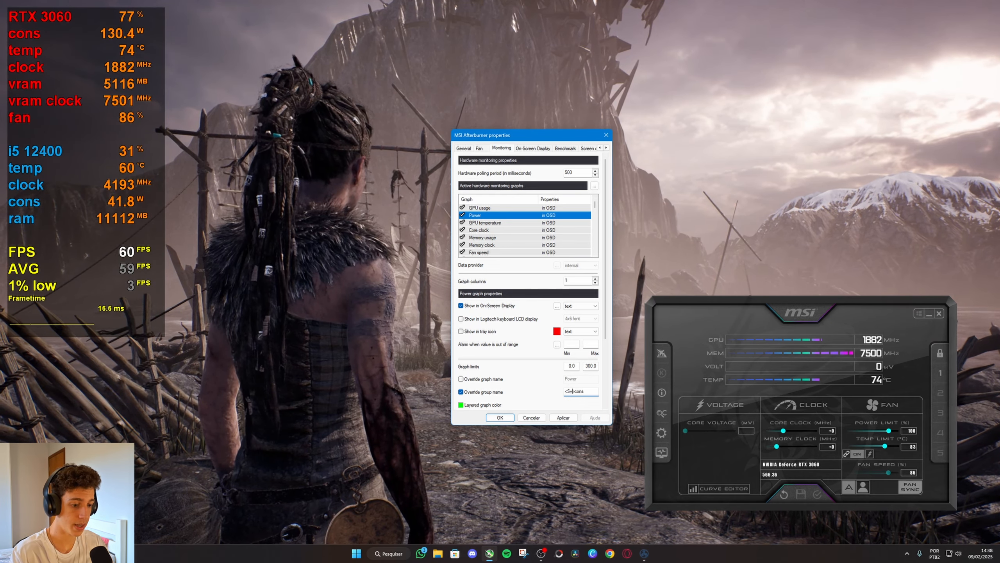
click(563, 418)
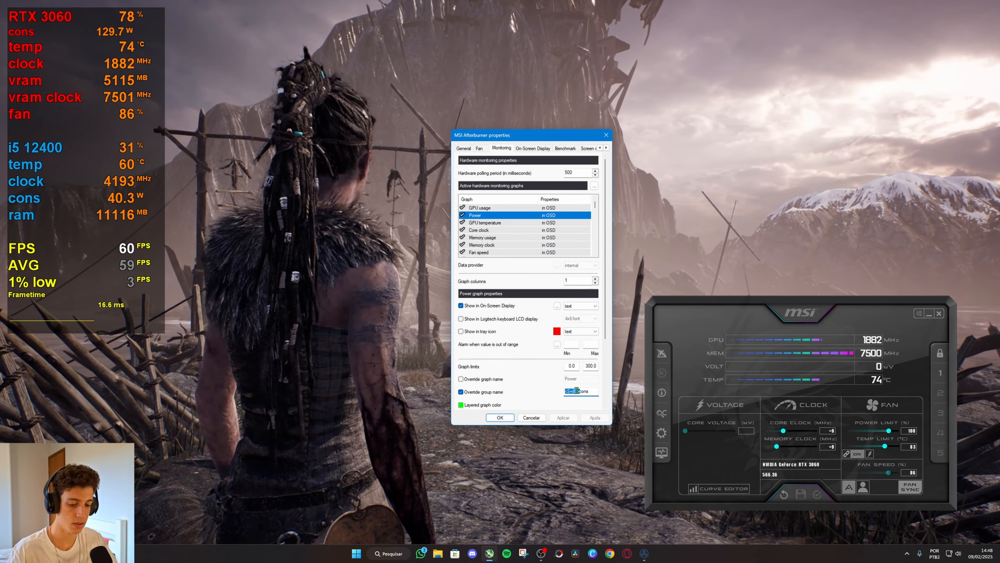
Paste the <S=80> size tag before the group names of the GPU temperature and Core clock graphs and apply the changes.
click(484, 223)
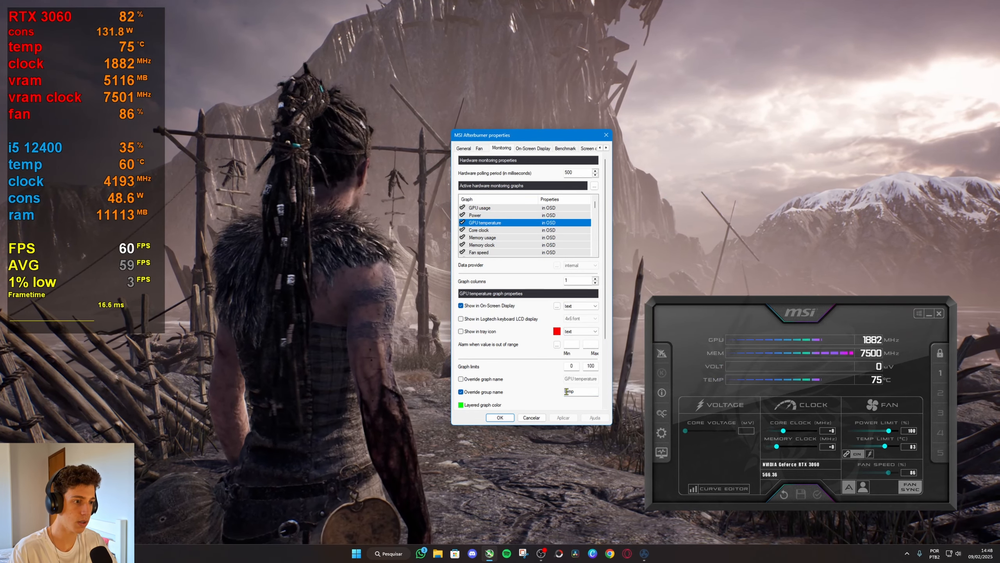
text(<S=80>)
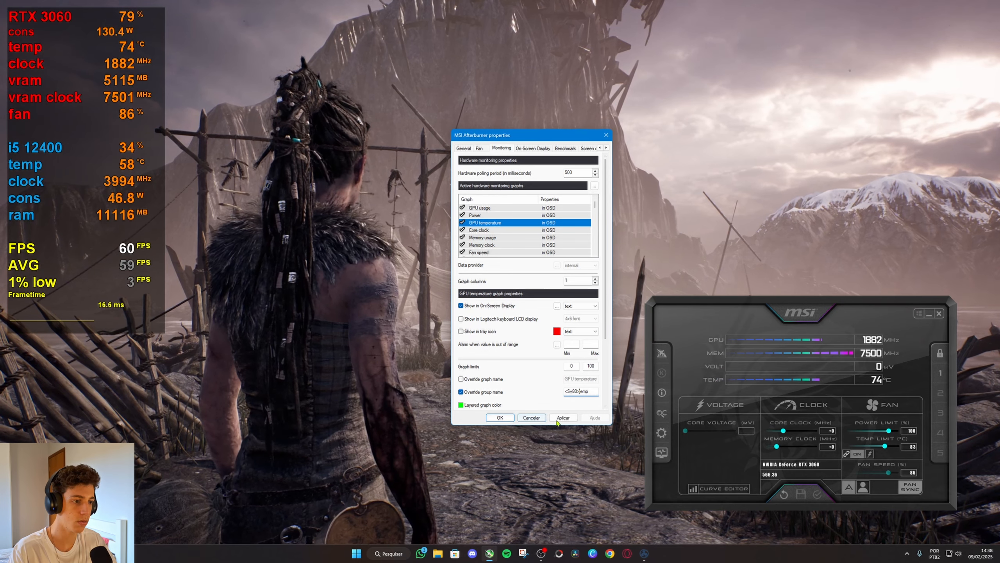
click(481, 230)
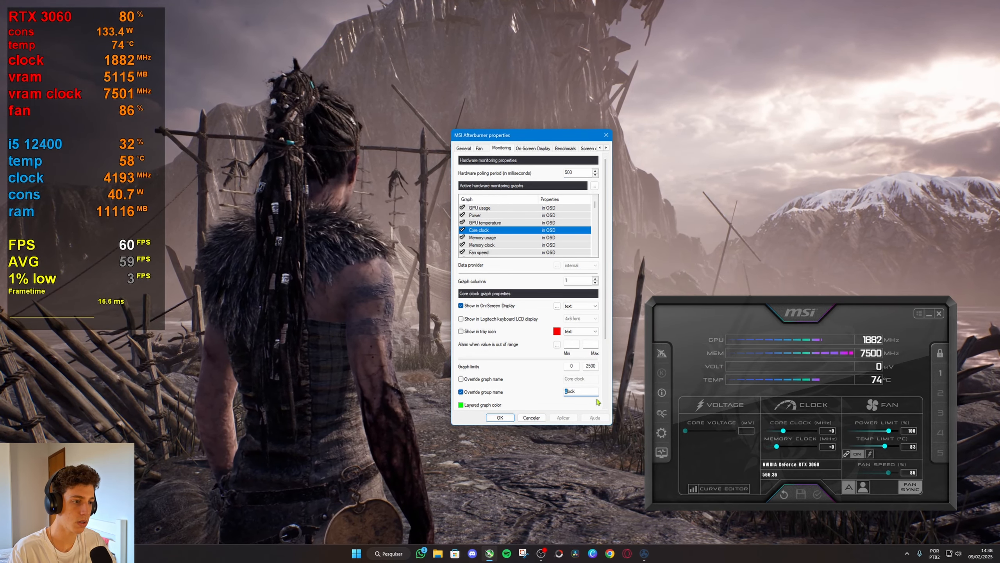
text(<S=80>)
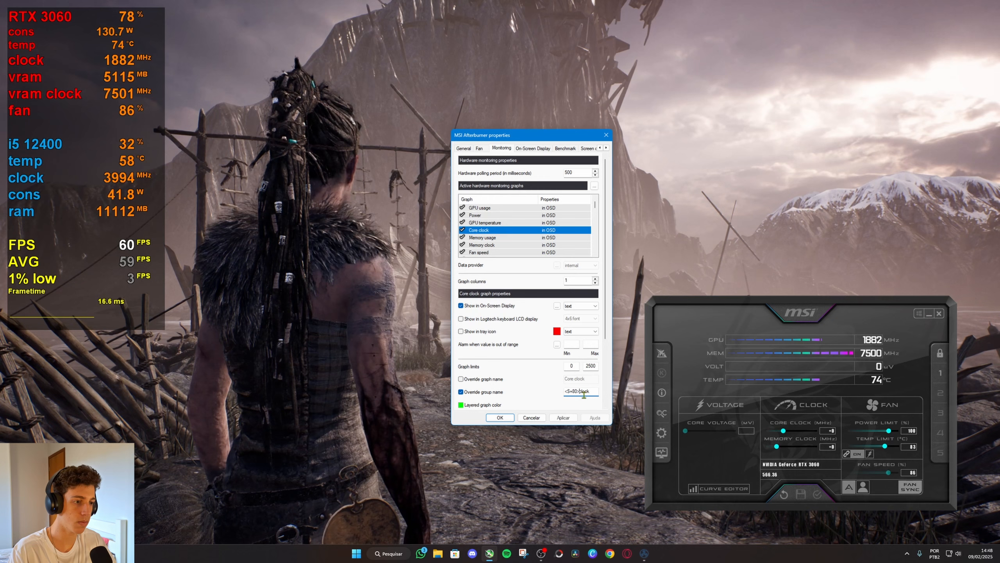
click(564, 417)
Add the <S=80> size tag before the group names of the Memory usage and Memory clock graphs and apply the changes.
click(484, 238)
click(565, 391)
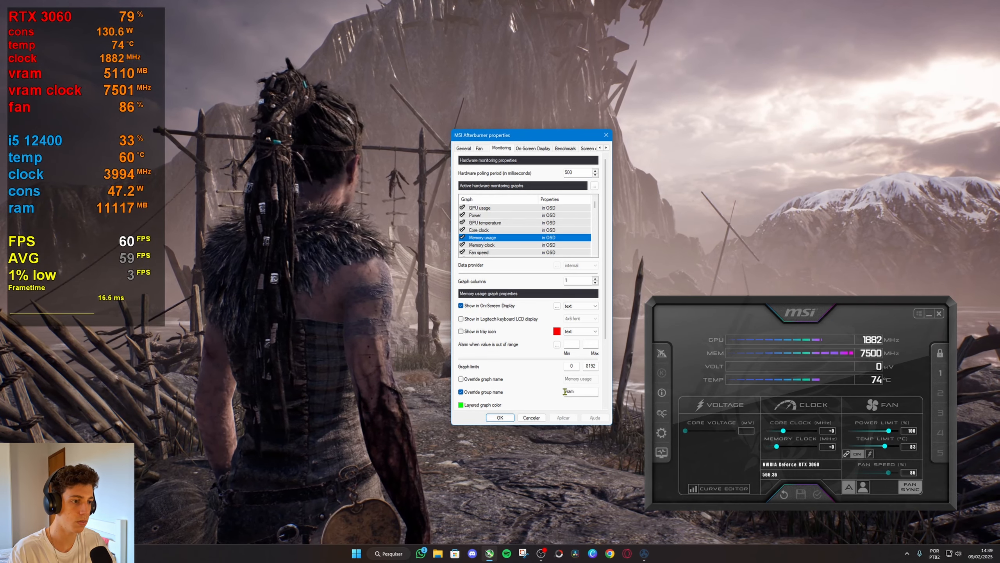
click(563, 417)
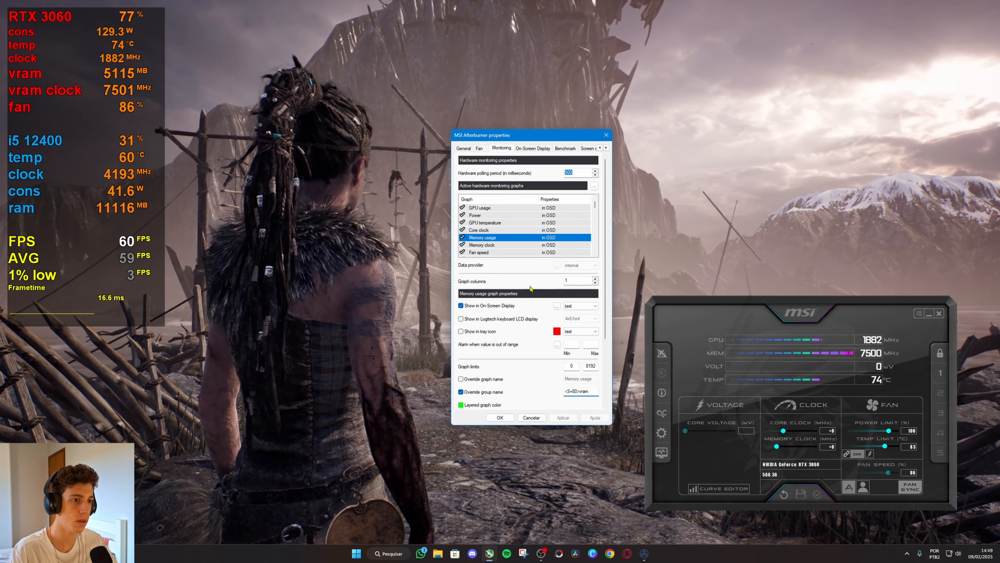
click(482, 244)
click(567, 392)
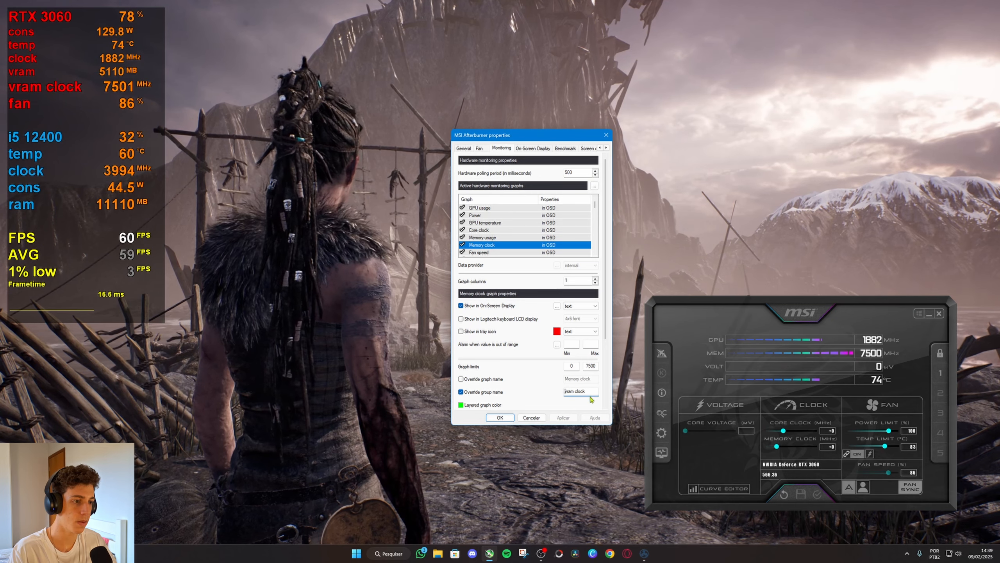
click(567, 416)
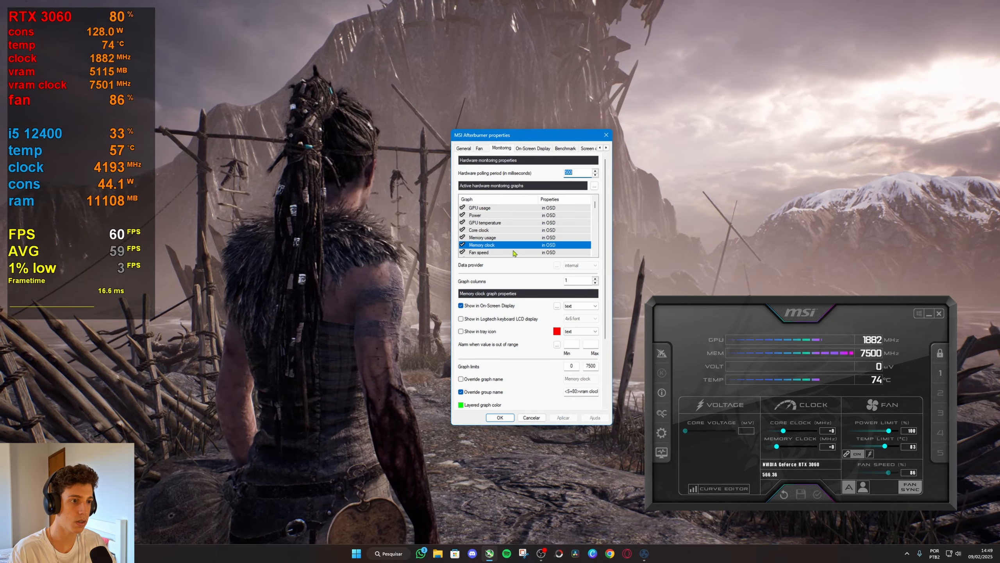
Add the <S=80> size tag before the Fan speed graph's group name and apply the change.
click(504, 253)
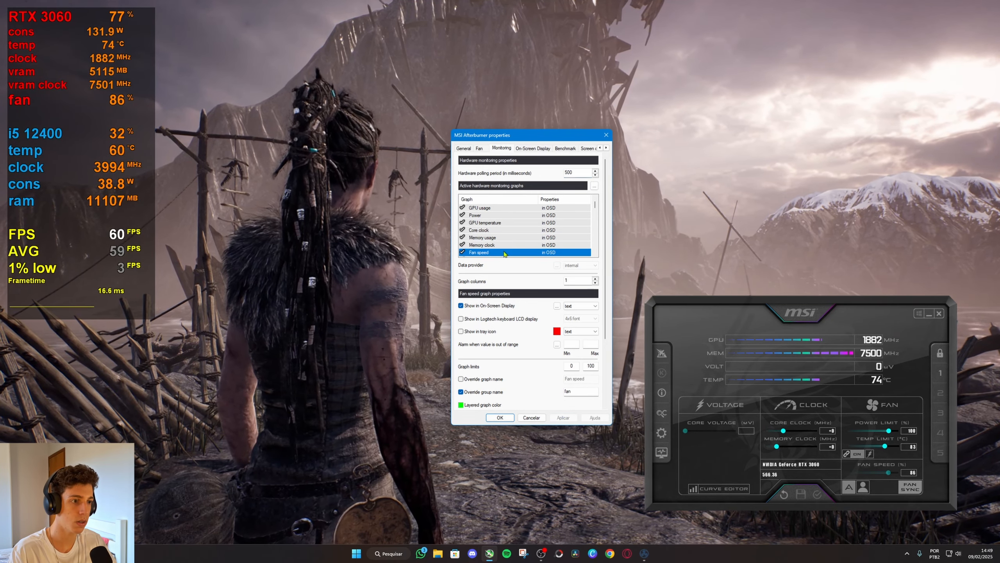
click(565, 392)
click(571, 419)
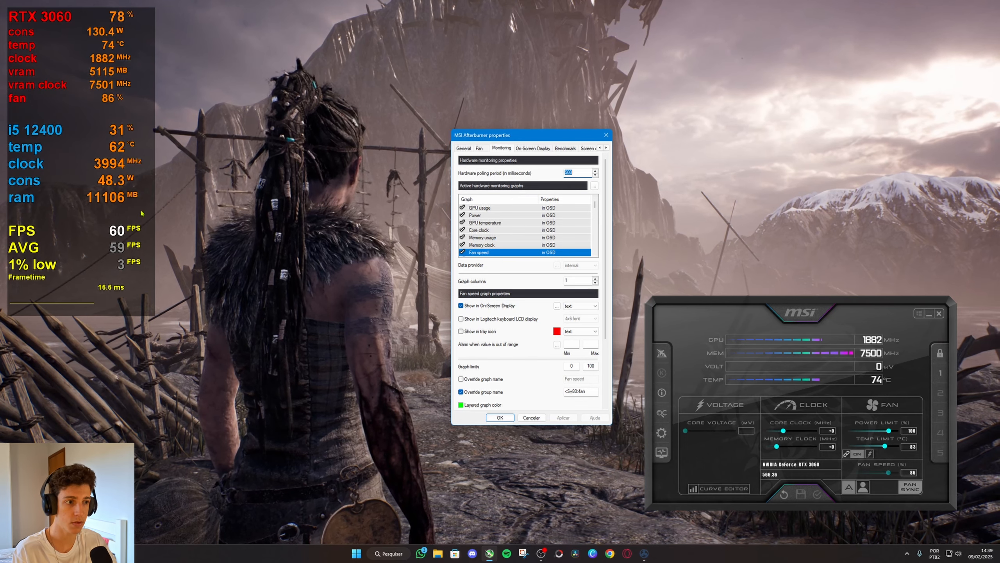
Add the <S=80> size tag before the group names of the CPU temperature and CPU clock graphs and apply the changes.
drag(596, 208, 595, 225)
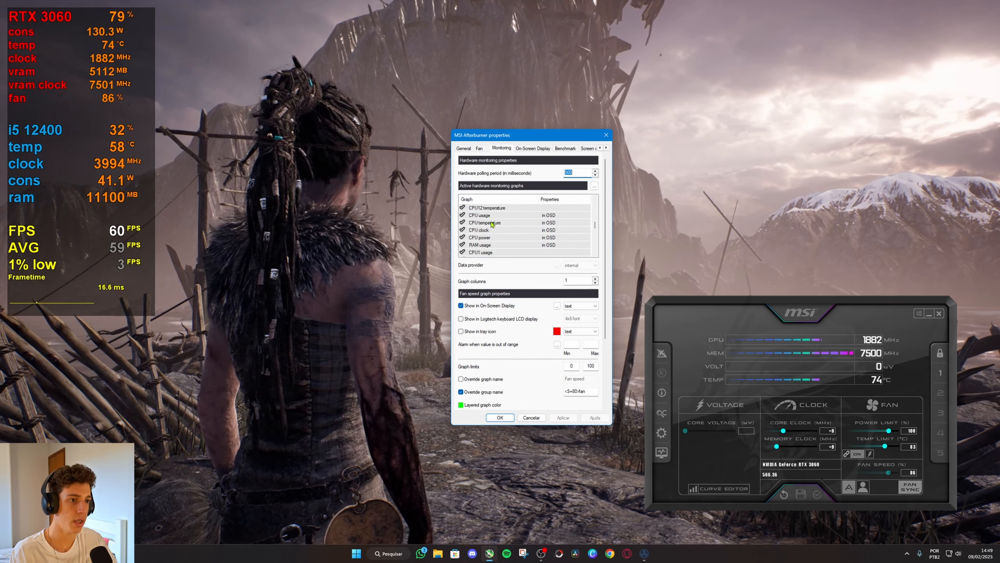
click(486, 222)
click(564, 391)
text(<S=80>)
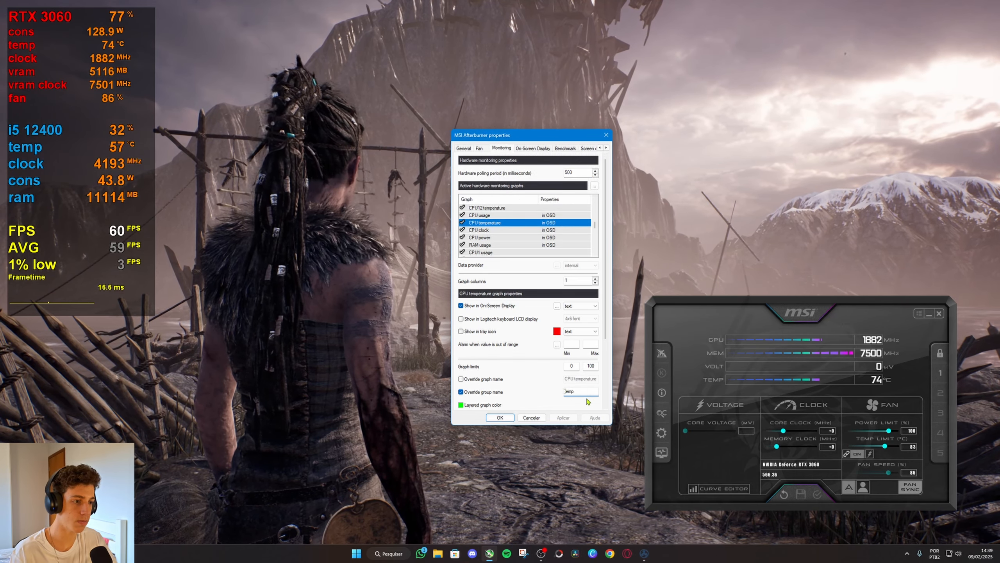
click(563, 417)
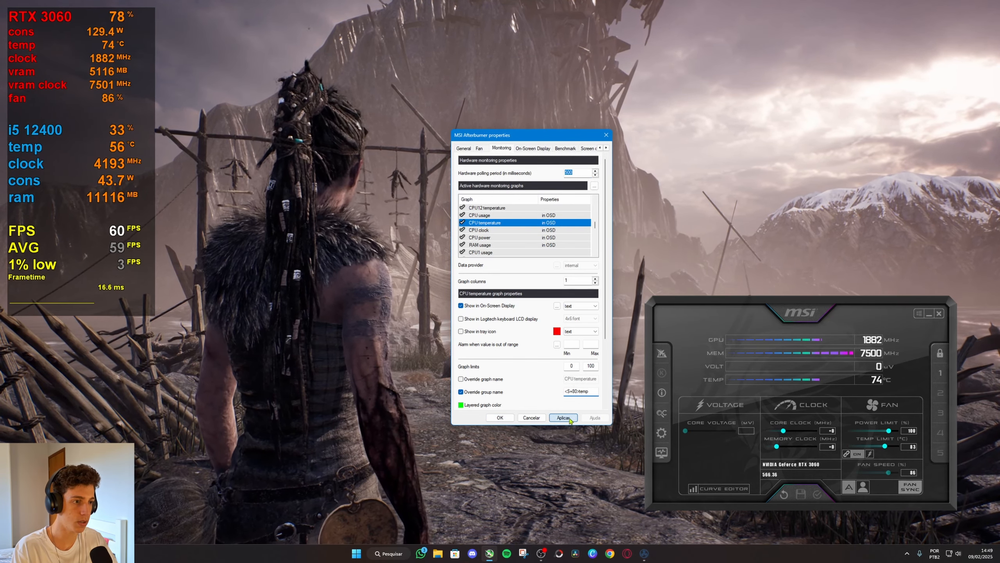
click(542, 230)
click(565, 391)
text(<S=80>)
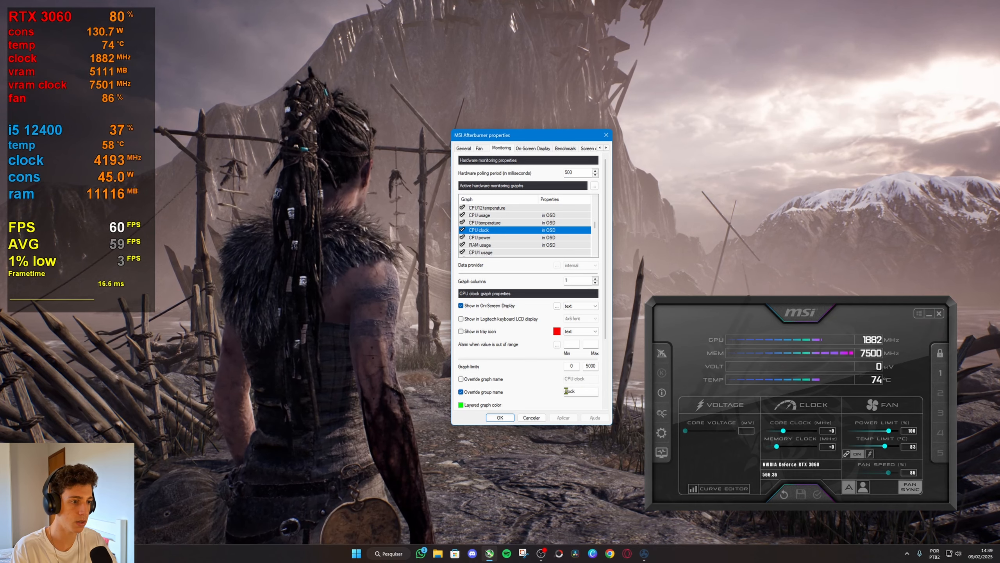
click(563, 417)
Add the <S=80> size tag before the group names of the CPU power and RAM usage graphs and apply the changes.
click(542, 238)
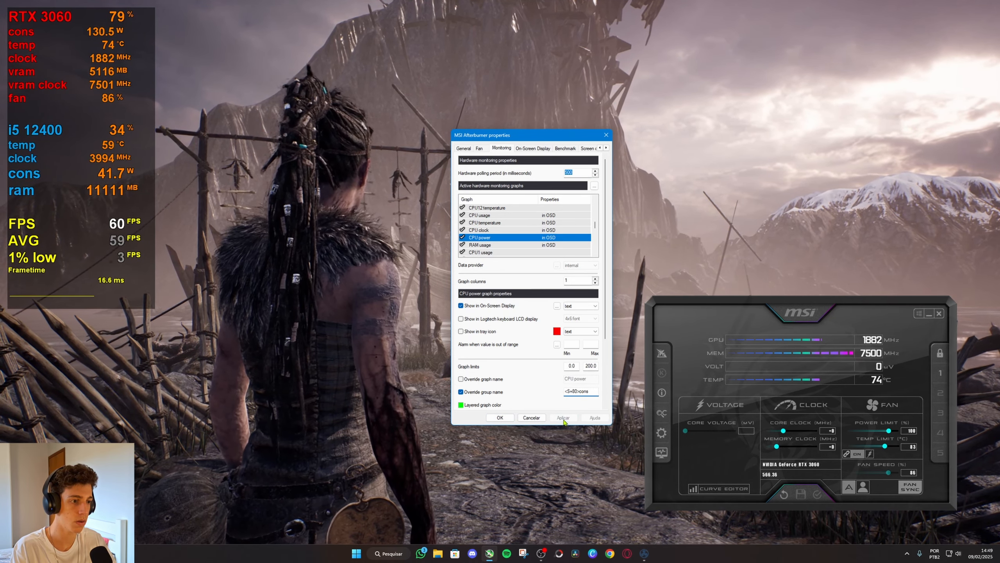
click(548, 245)
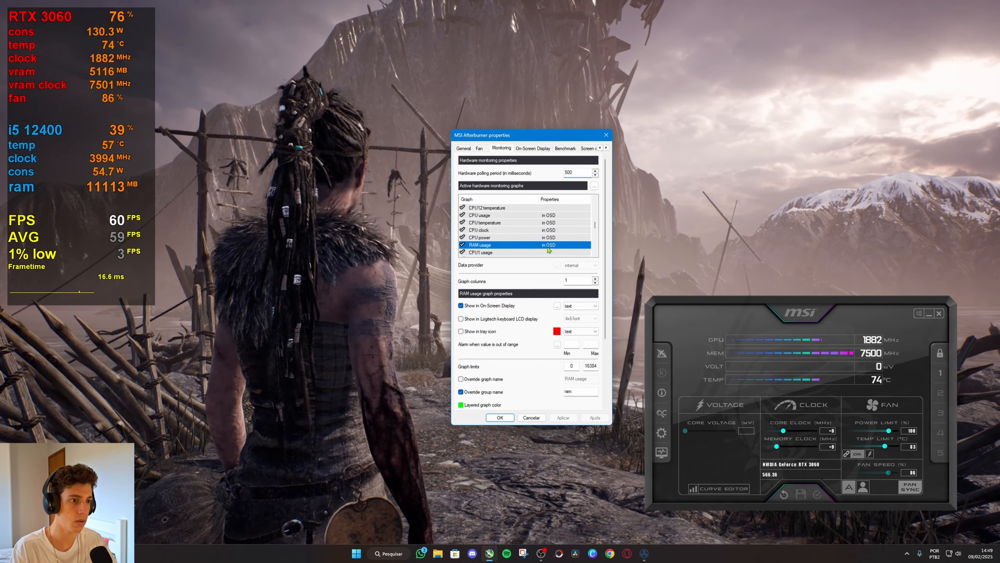
click(566, 392)
text(<S=80>)
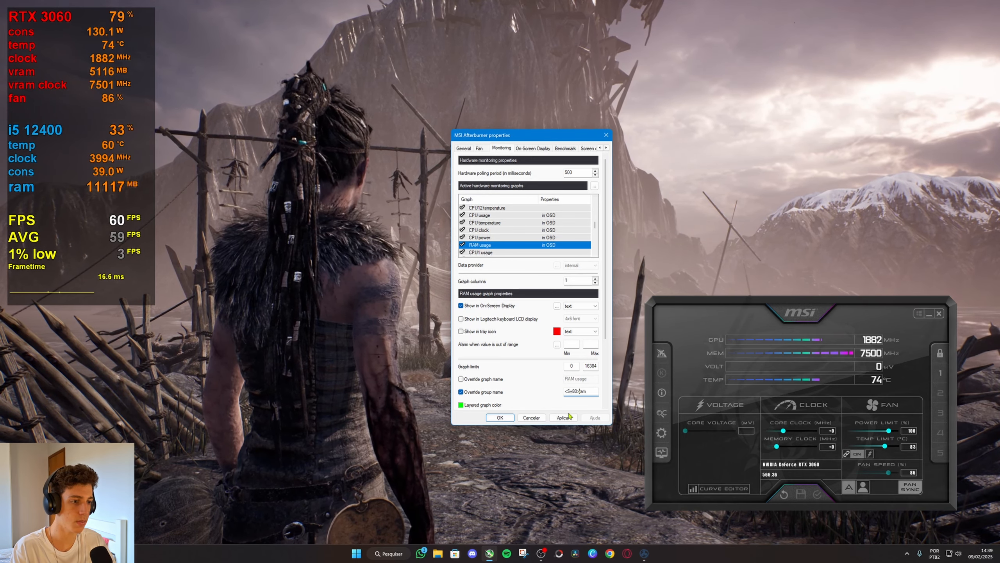
click(563, 417)
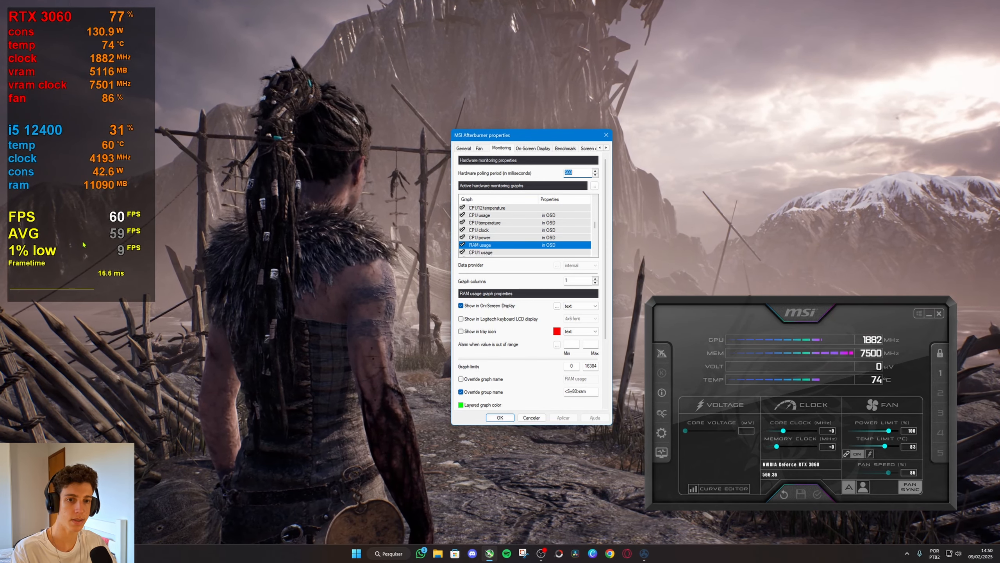
Change the GPU usage graph's group name to GEFORCE RTX 3060 and apply the change.
drag(595, 225, 594, 204)
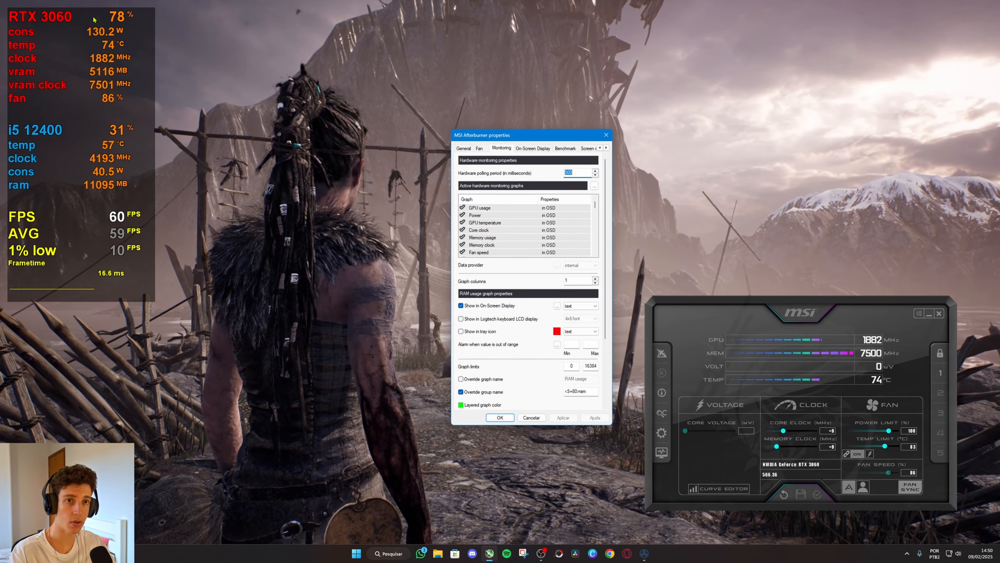
click(496, 207)
mouse_move(490, 214)
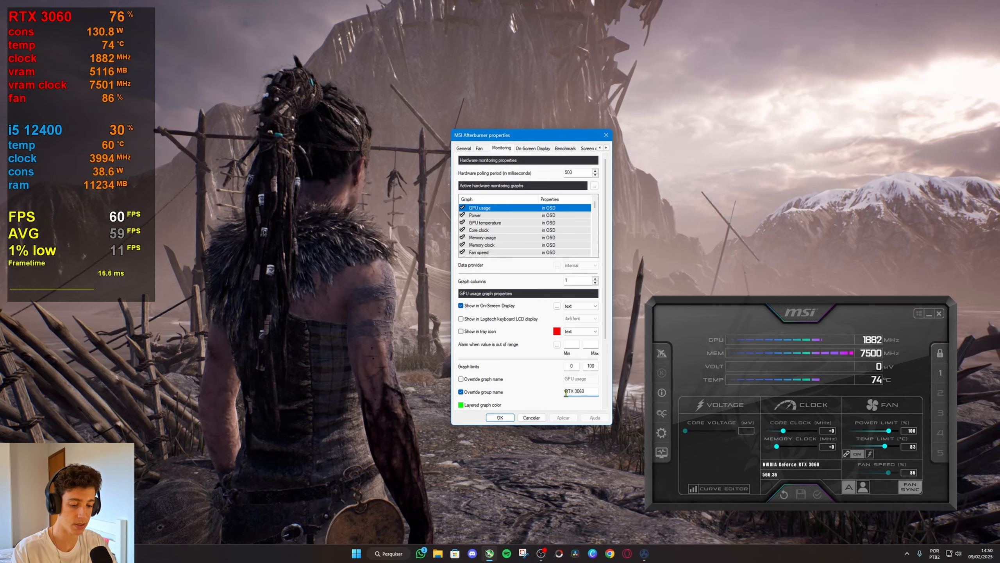
key(BackSpace)
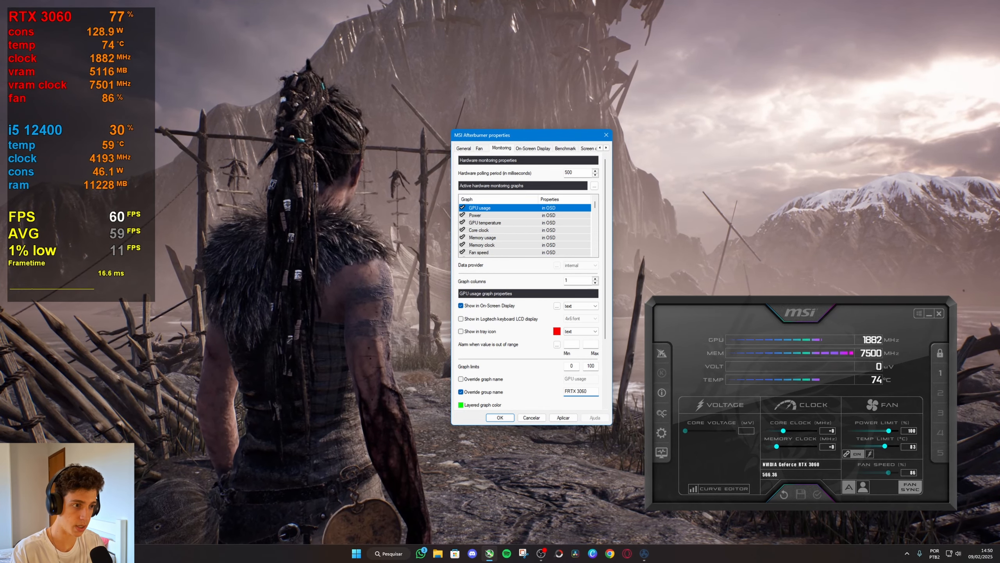
key(BackSpace)
text(GEFO)
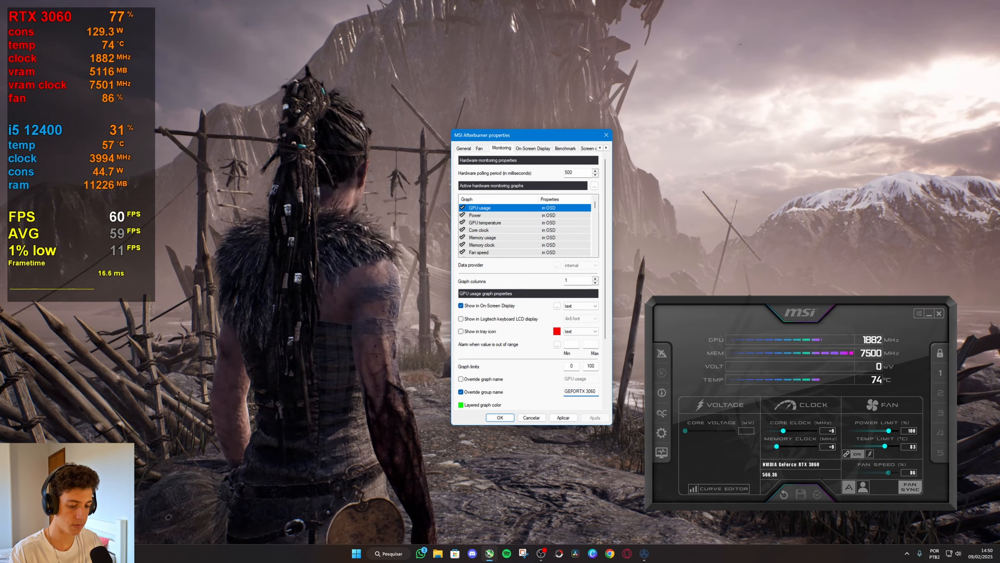
text(R)
text(CE RT)
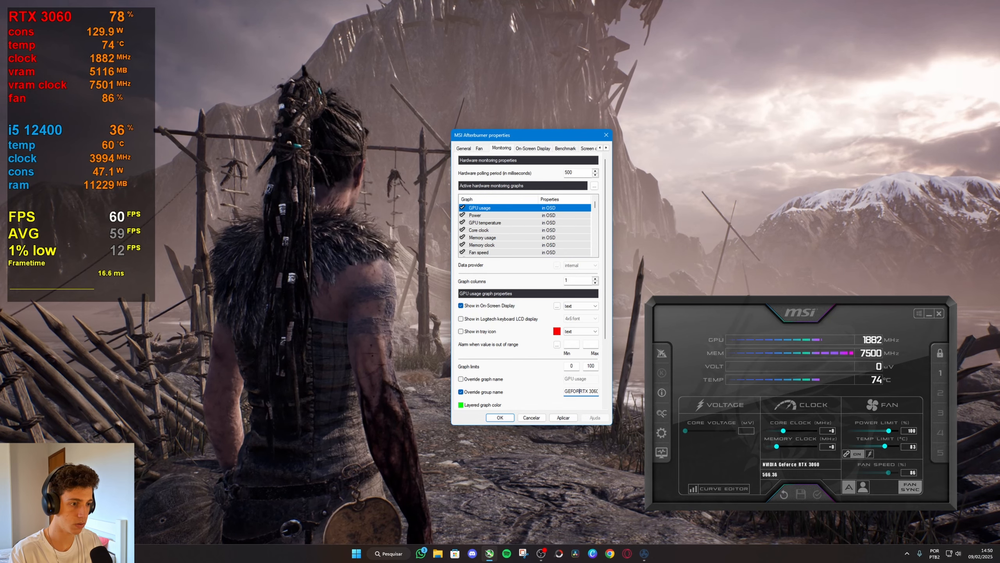
text(X)
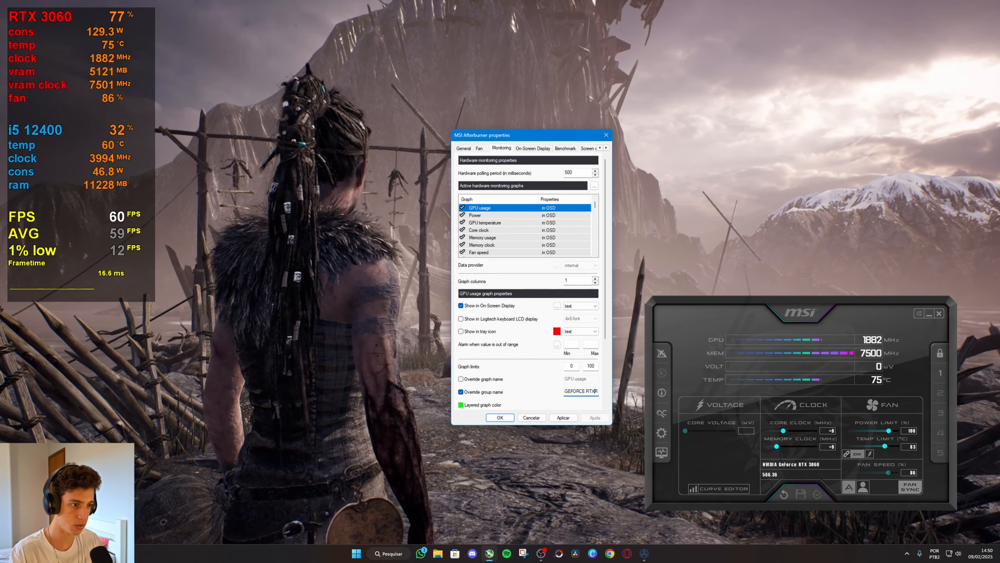
key(Right)
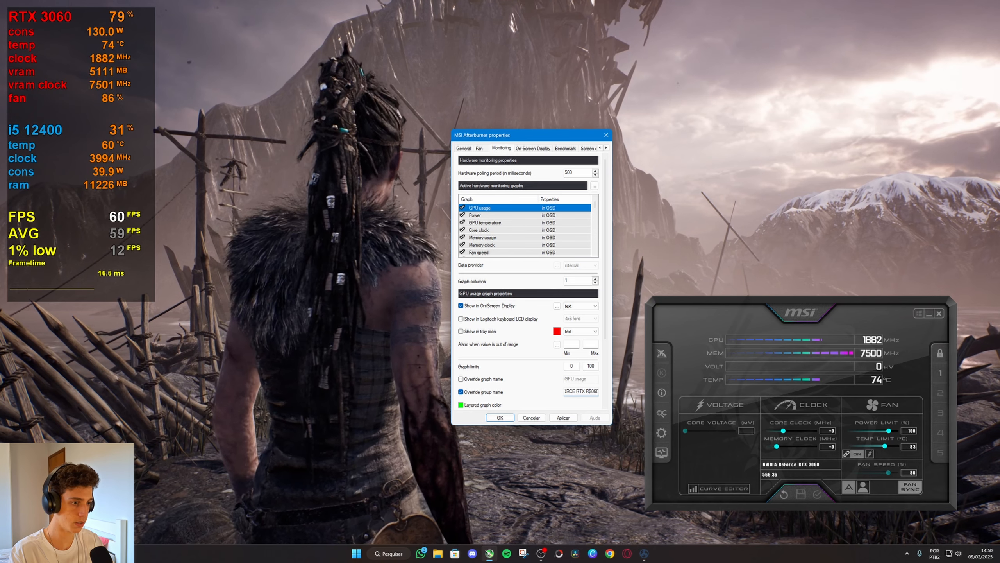
click(563, 417)
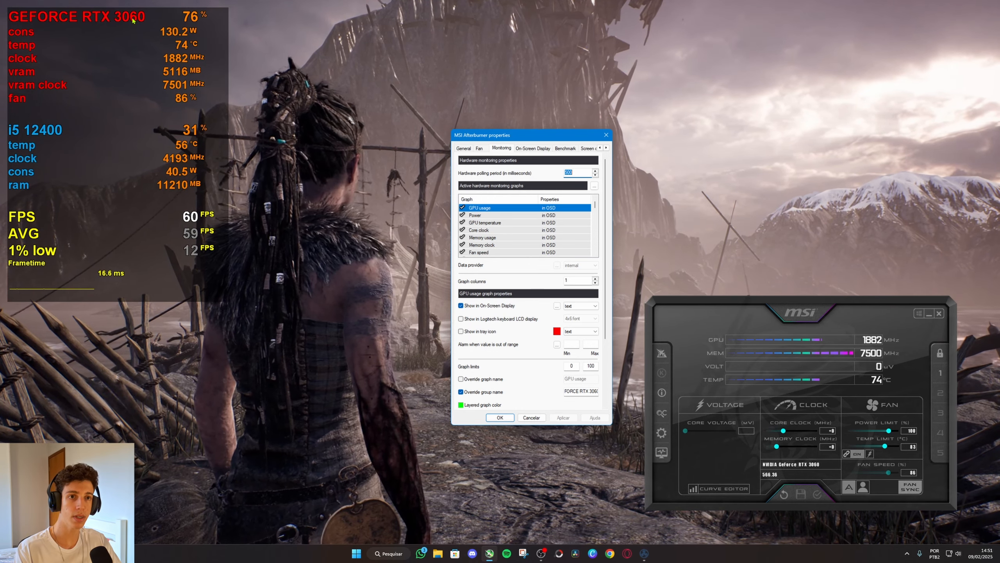
Insert the line-break code \n before 3060 in the GPU usage graph's group name and apply the change.
click(591, 393)
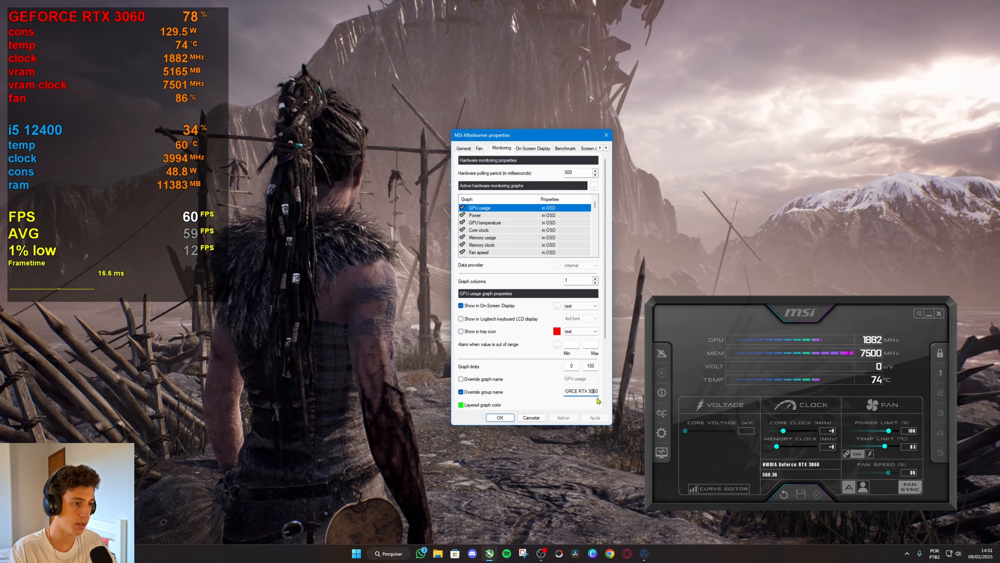
key(Left)
key(Left)
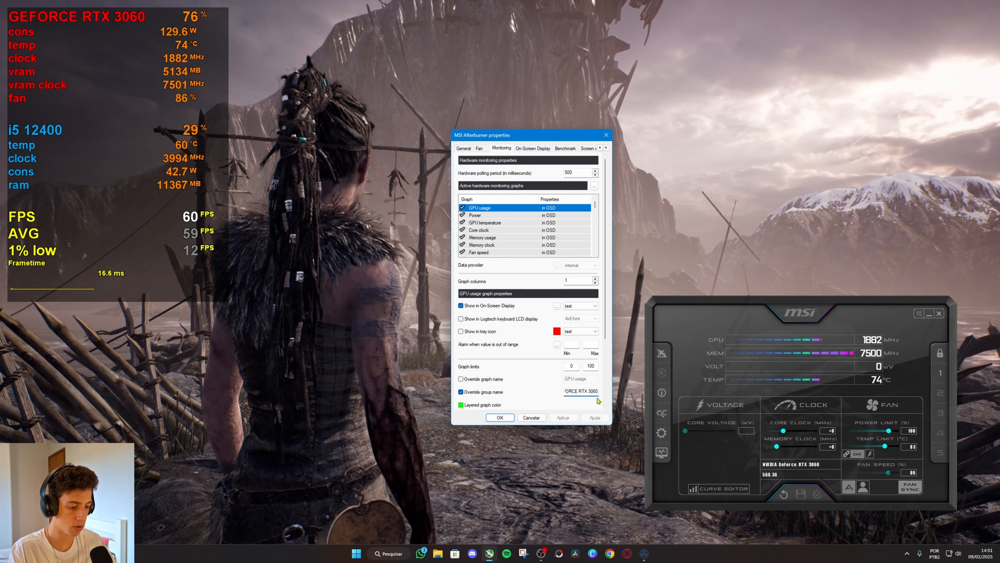
text(\)
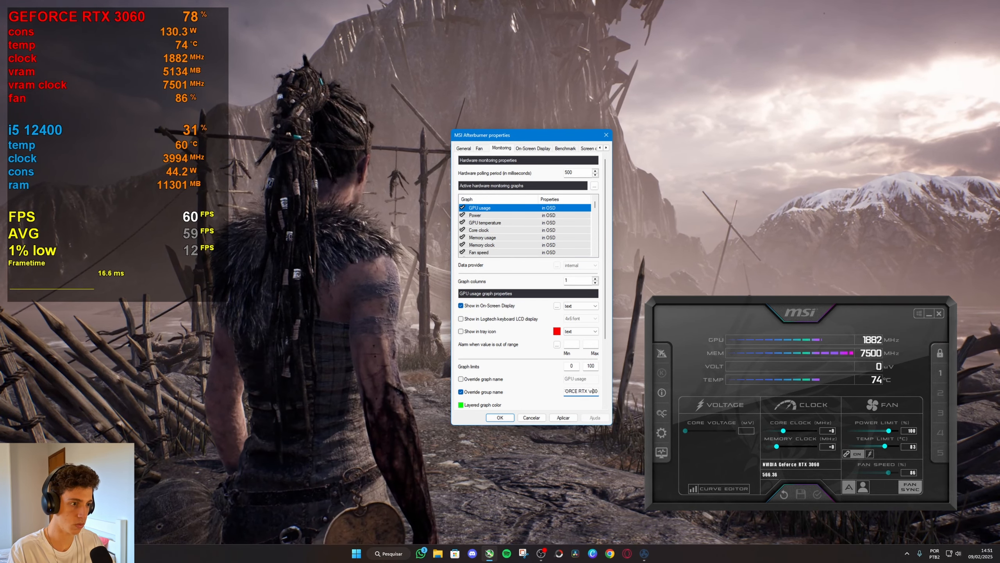
click(563, 420)
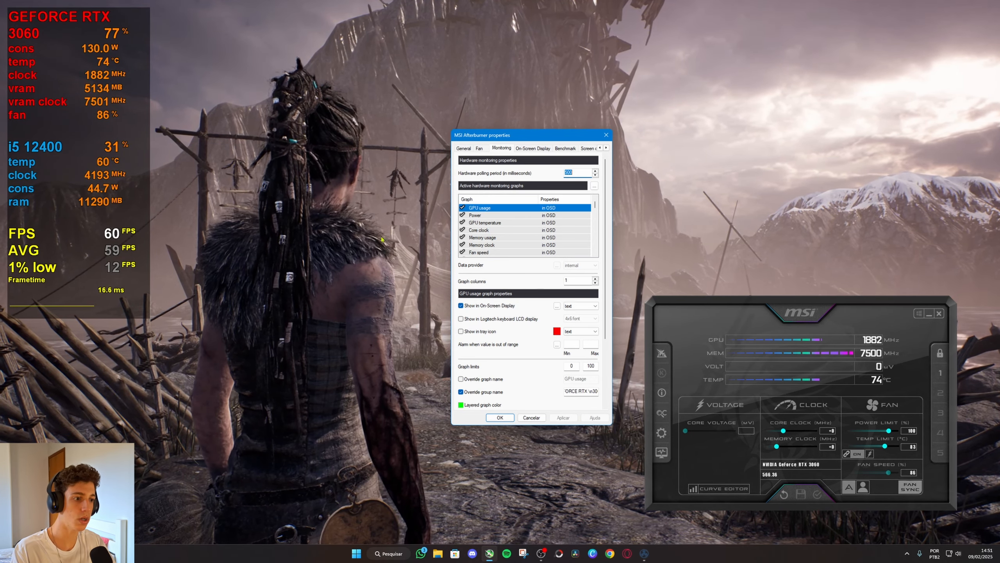
Add the <S=50> size tag before GEFORCE RTX in the GPU usage graph's group name and apply the change.
click(568, 390)
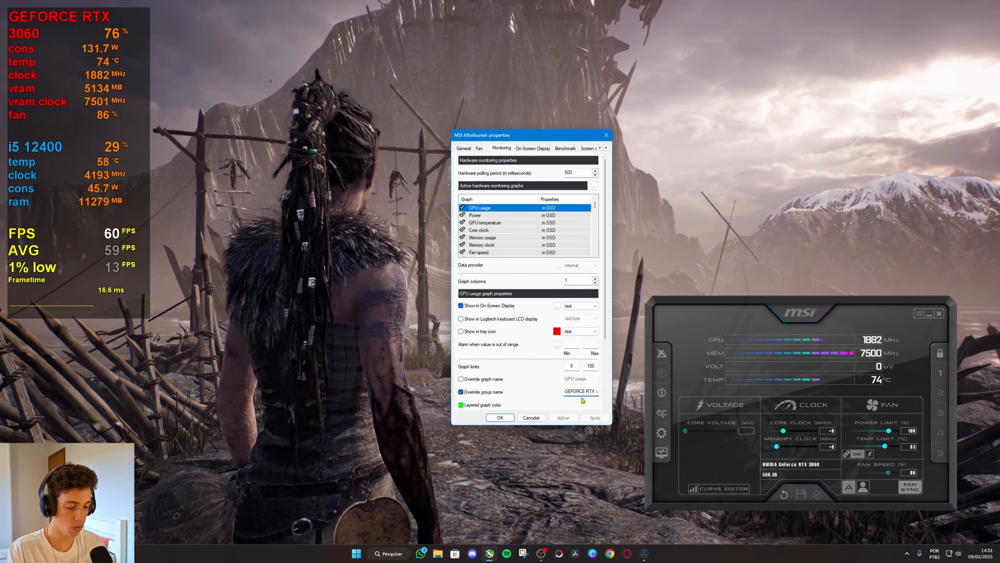
text(>)
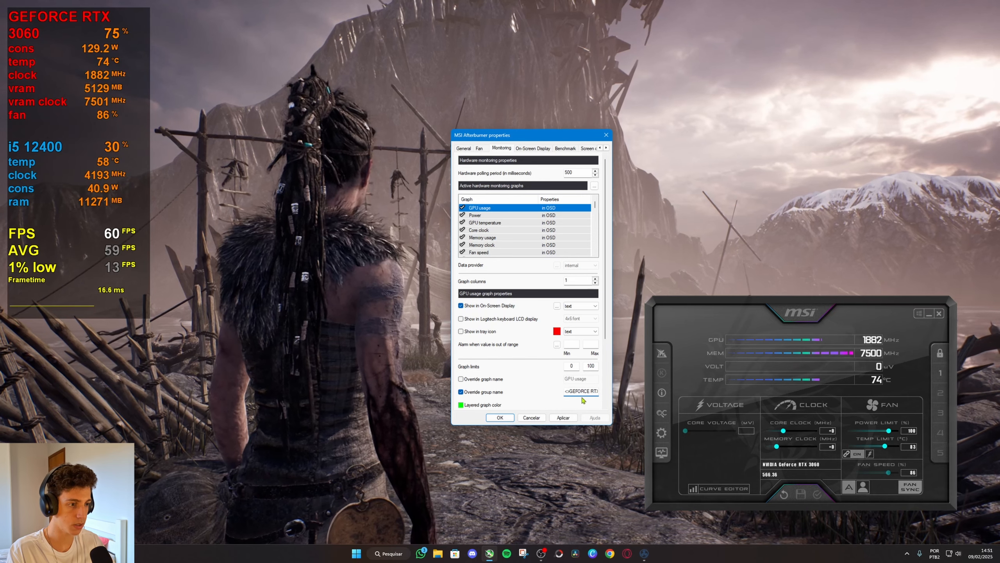
text(S=50)
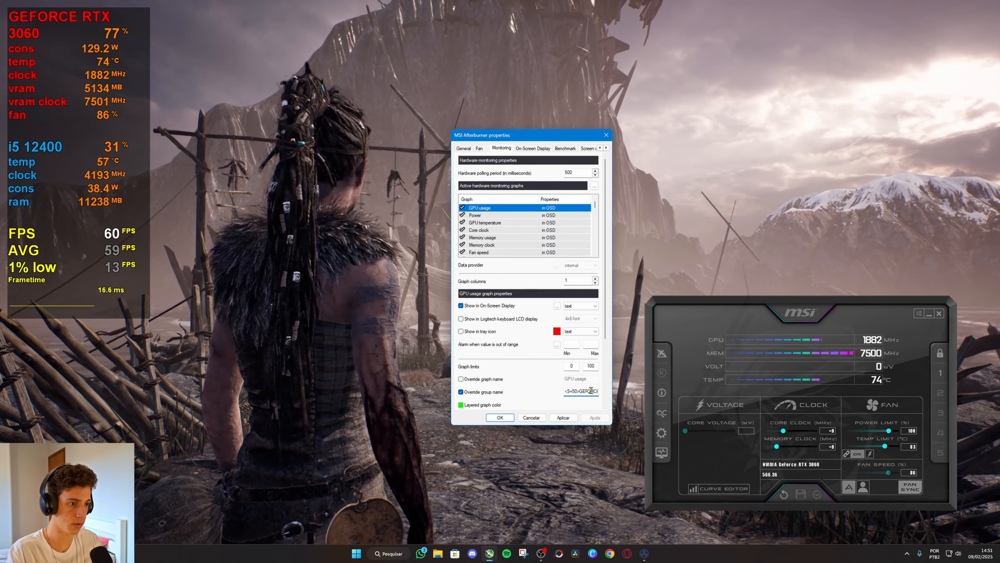
click(563, 418)
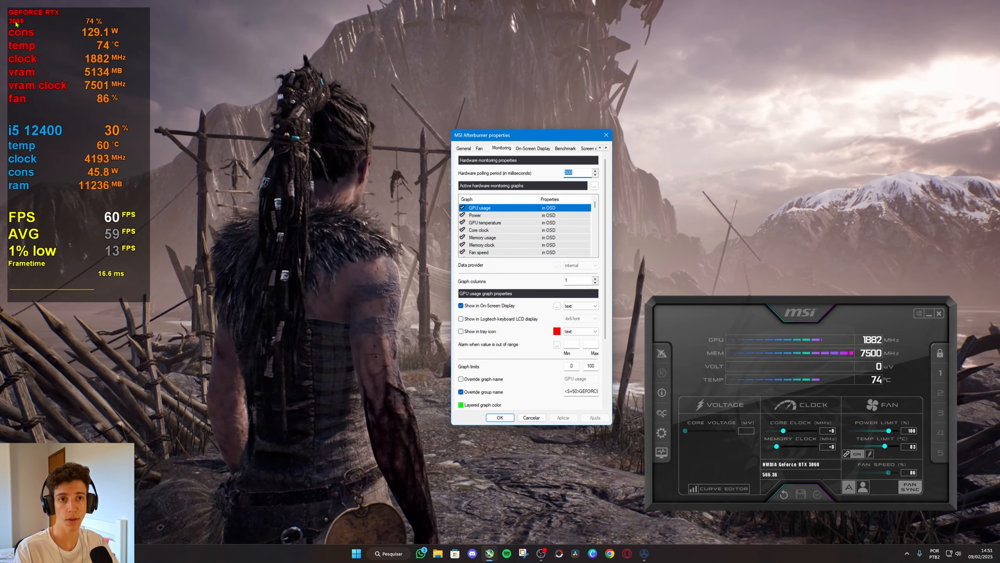
Insert the <S=100> size tag after GEFORCE RTX, before the line break, in the GPU usage group name and apply the change.
click(591, 391)
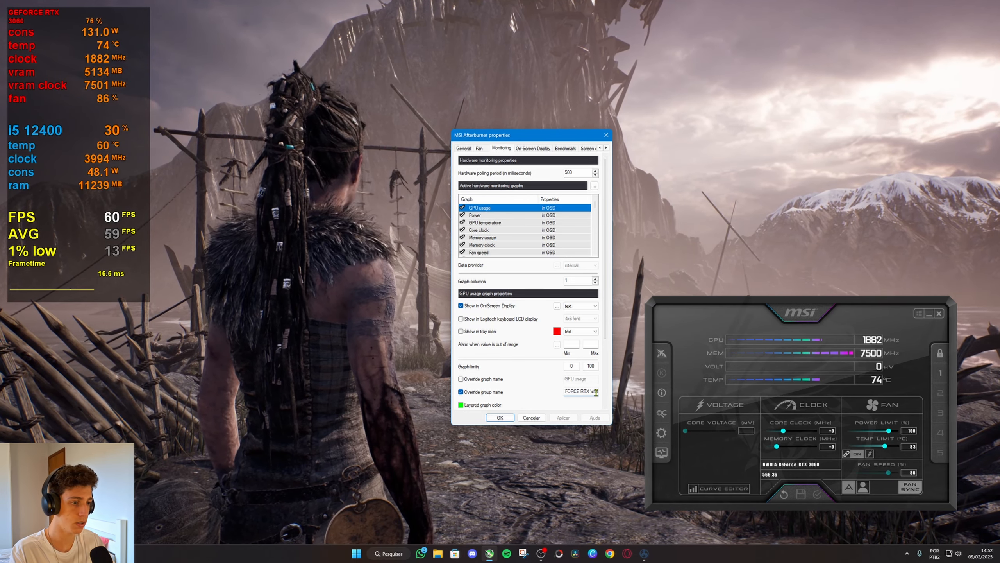
key(shift)
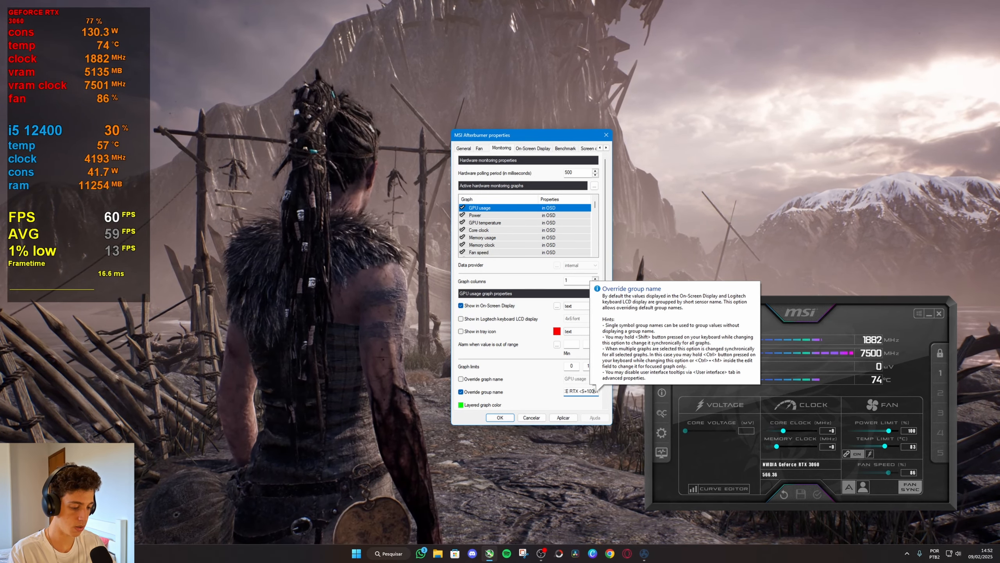
click(563, 417)
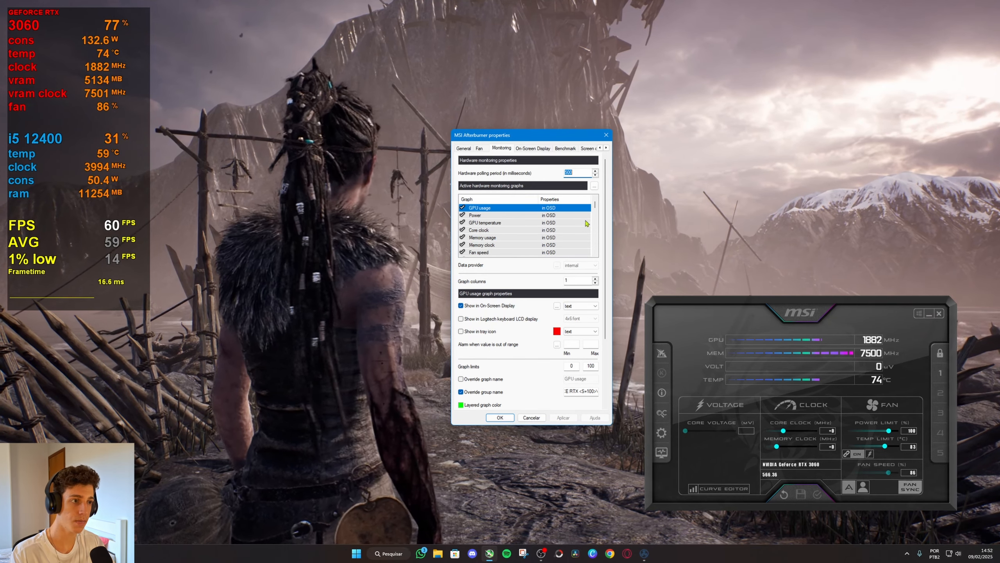
Add INTEL CORE before the \ni5 12400 text in the CPU usage graph's group name and apply the change.
scroll(508, 236, down, 4)
click(498, 216)
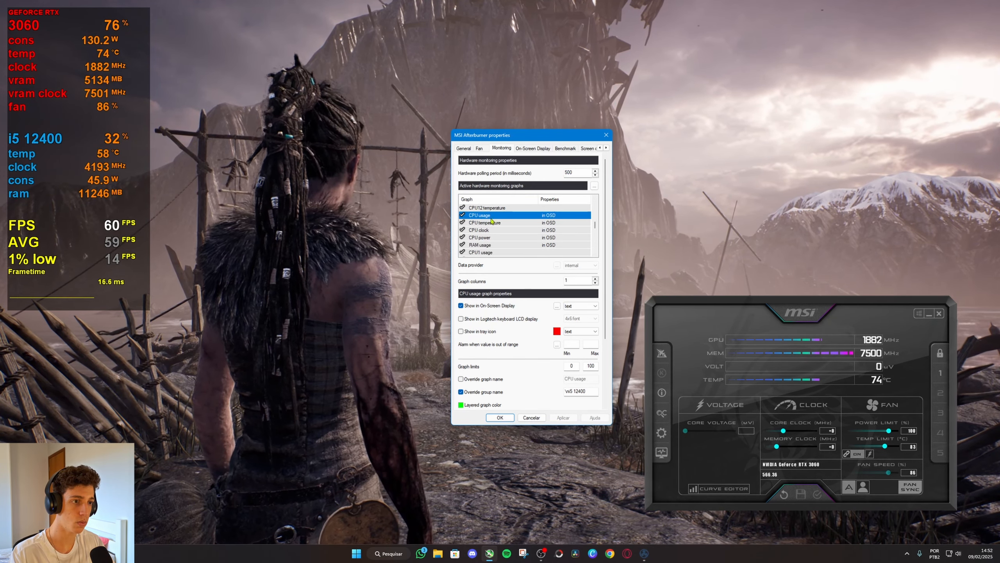
click(566, 391)
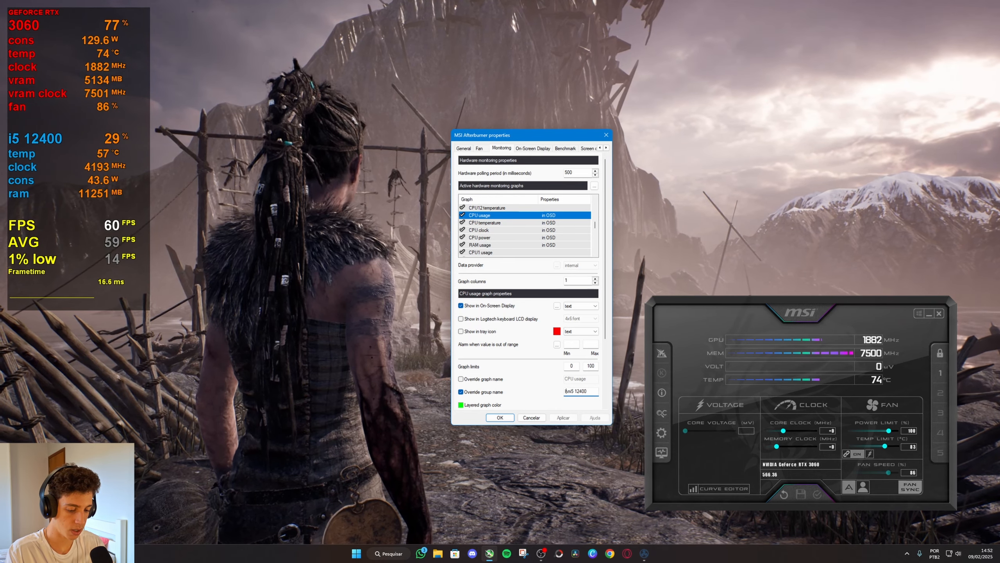
text(INTEL CORE \ni5)
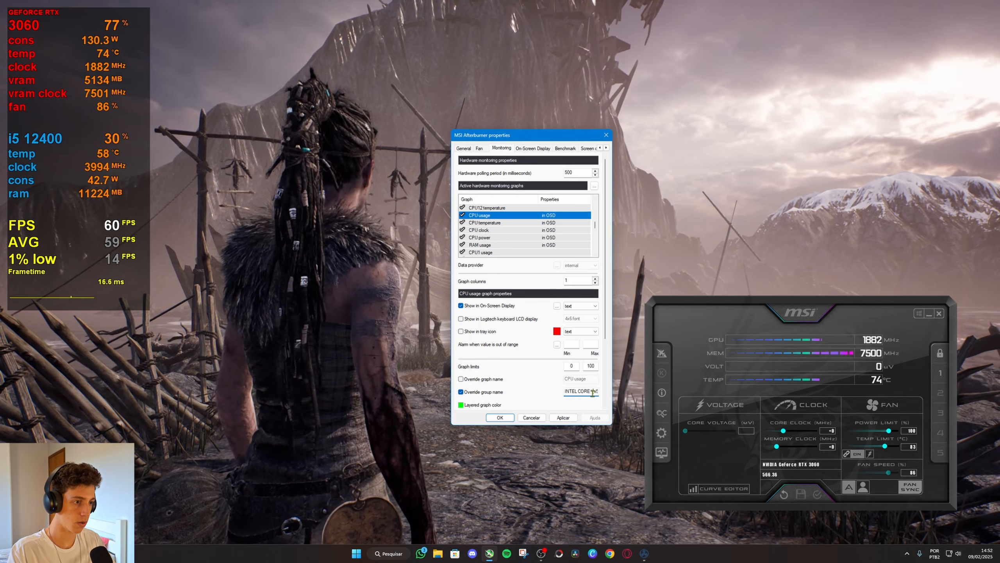
click(563, 418)
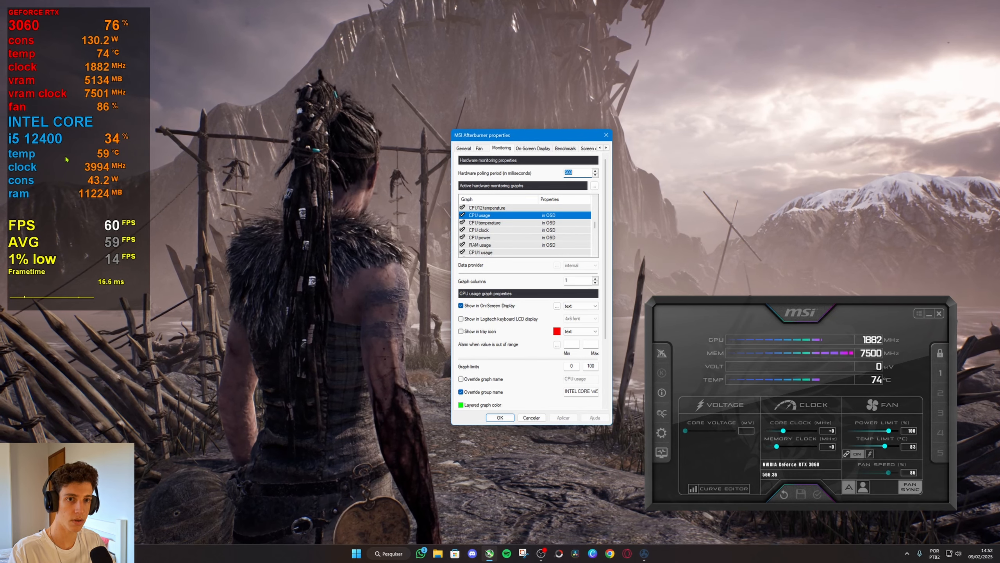
Add the line-break code \n before INTEL CORE in the CPU usage graph's group name and apply the change.
click(566, 391)
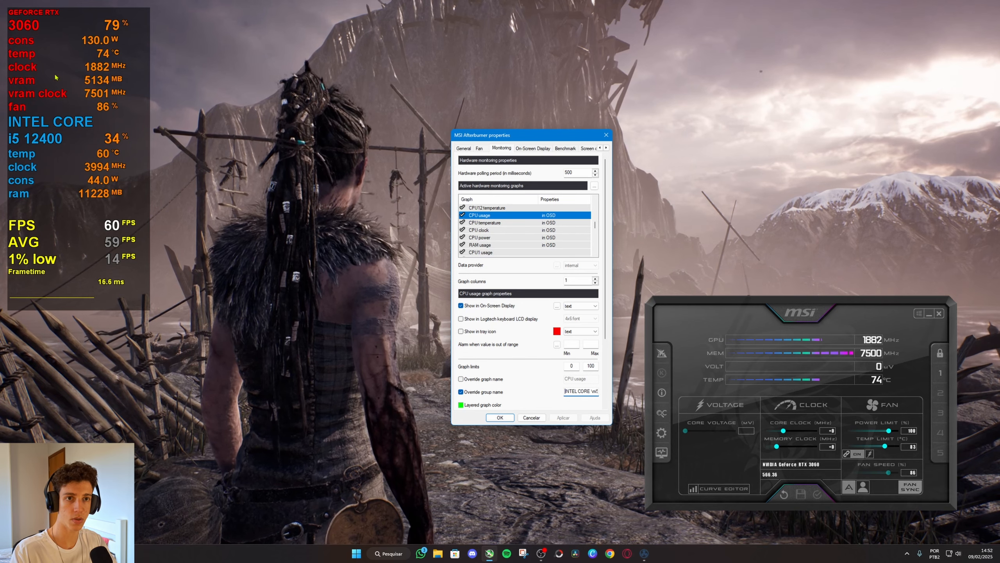
click(564, 390)
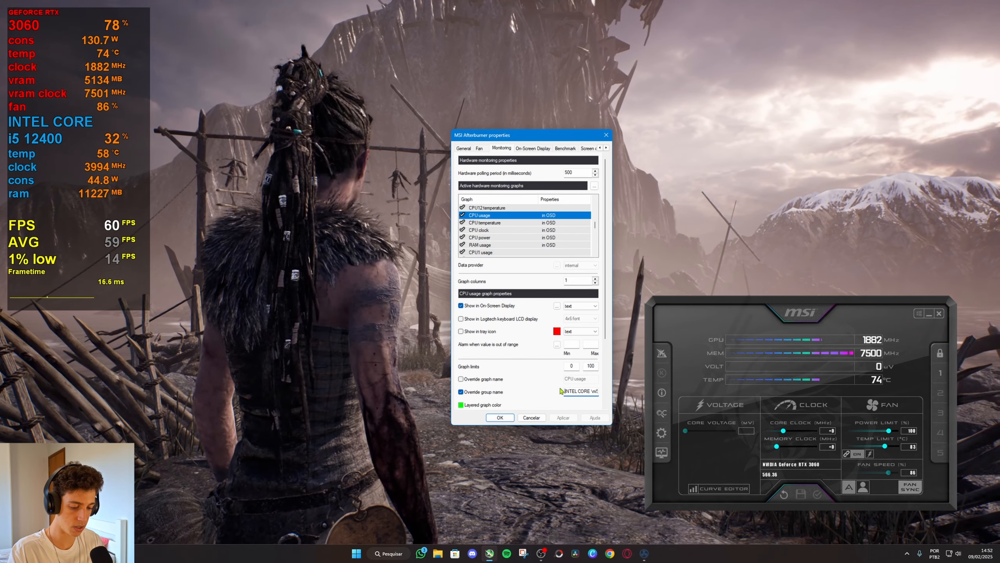
click(563, 417)
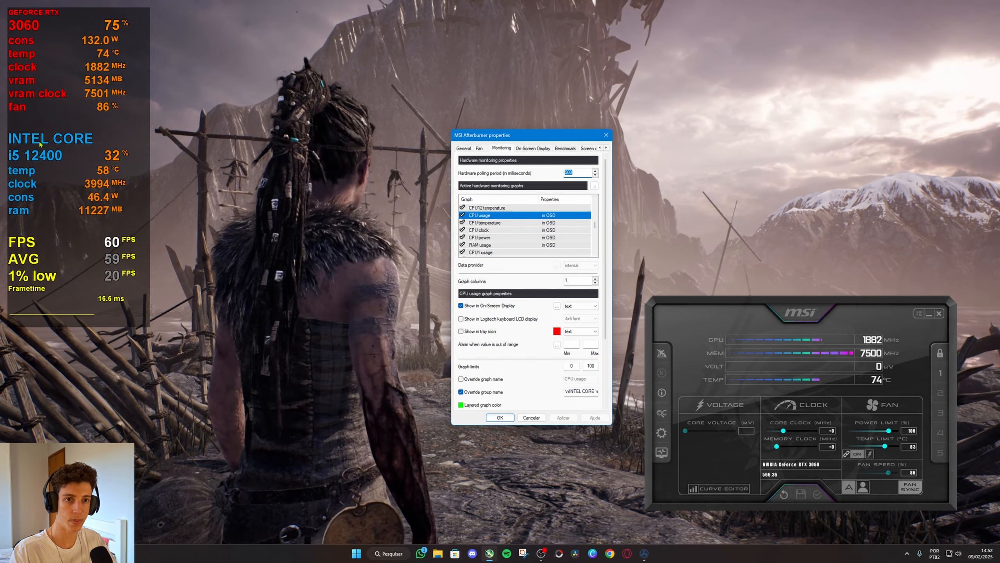
Insert the <S=50> size tag before INTEL CORE in the CPU usage graph's group name and apply the change.
click(568, 391)
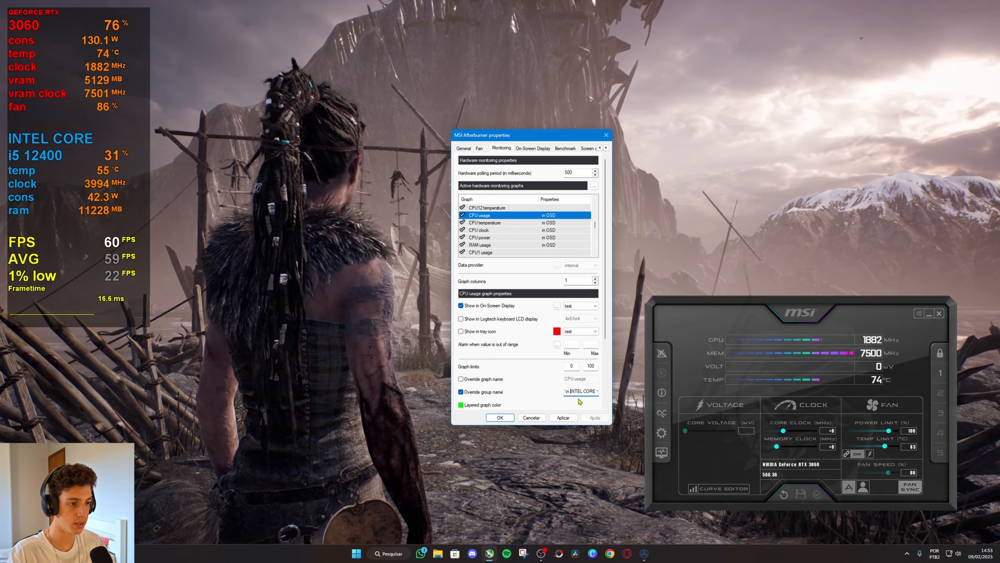
key(shift)
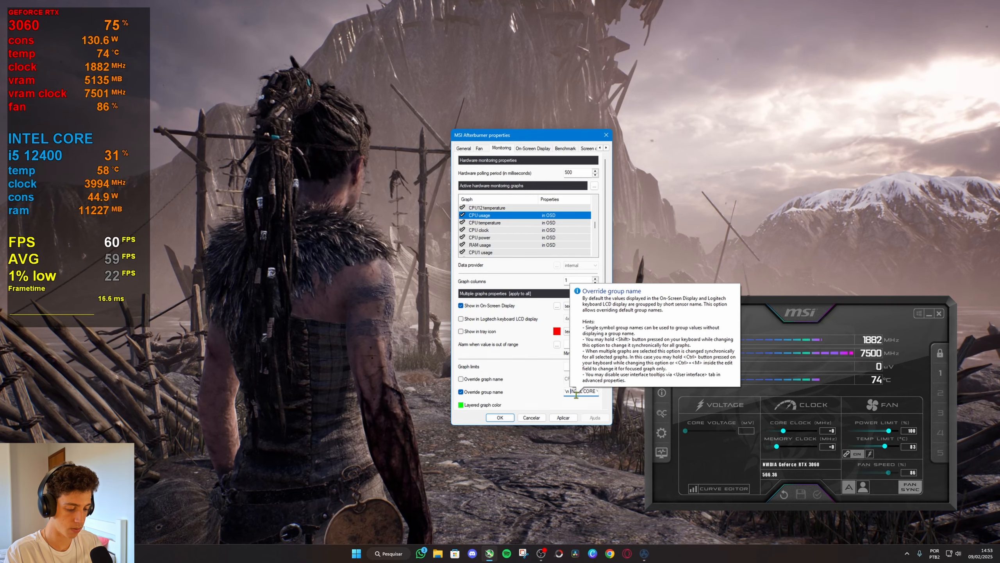
text(<S=50)
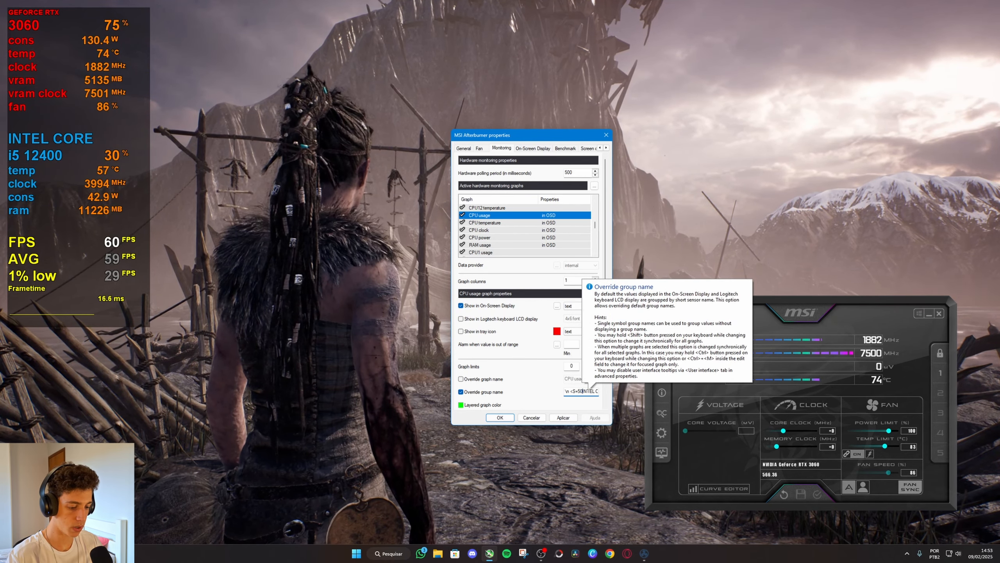
text(>)
click(563, 417)
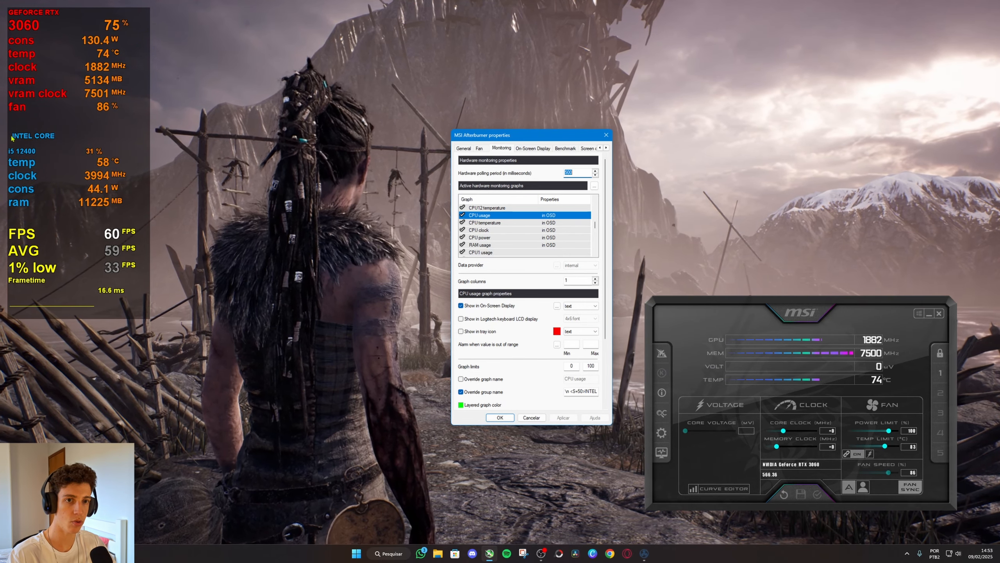
Insert the <S=100> size tag after the second \n, before i5 12400, in the CPU usage group name and apply the change.
click(590, 390)
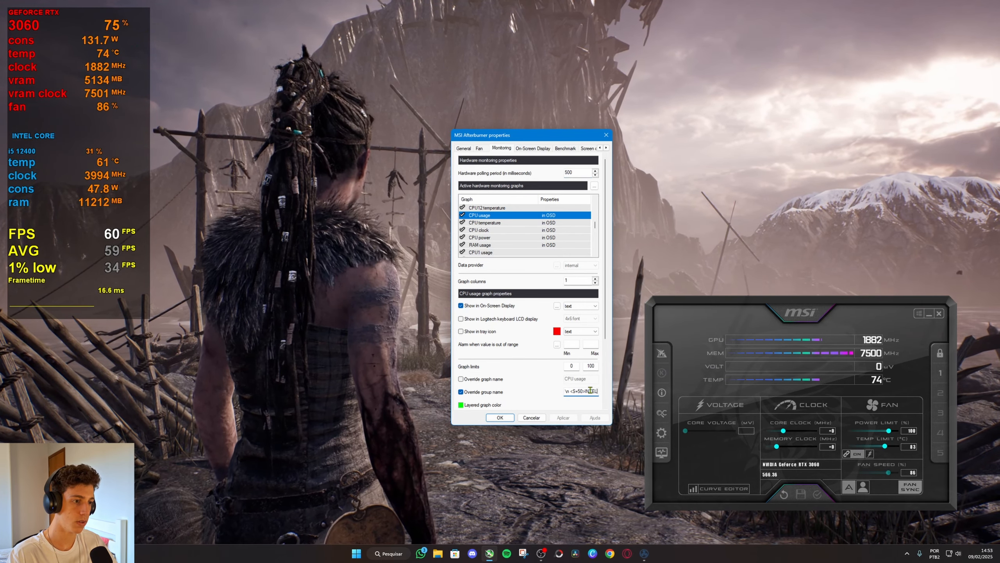
key(Right)
key(Right)
key(Right)
key(Right)
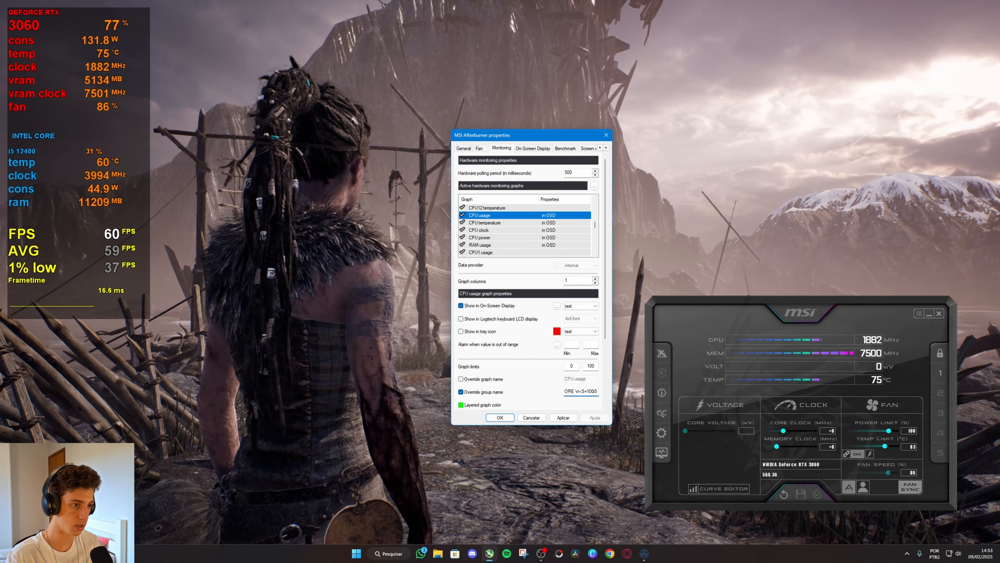
text(>)
click(562, 417)
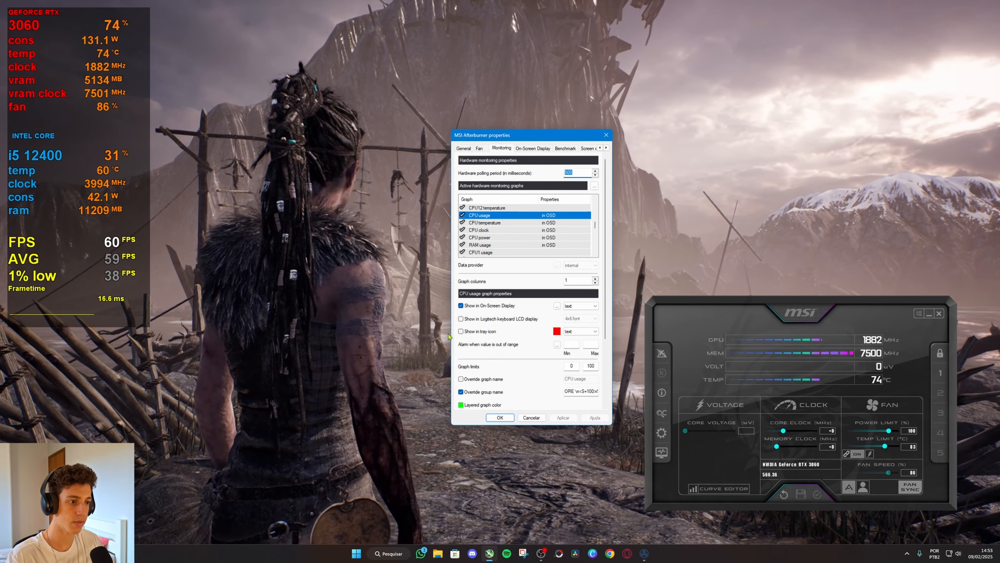
Try the CPU usage group name without the \n line break before <S=100>, and restore the break.
click(578, 391)
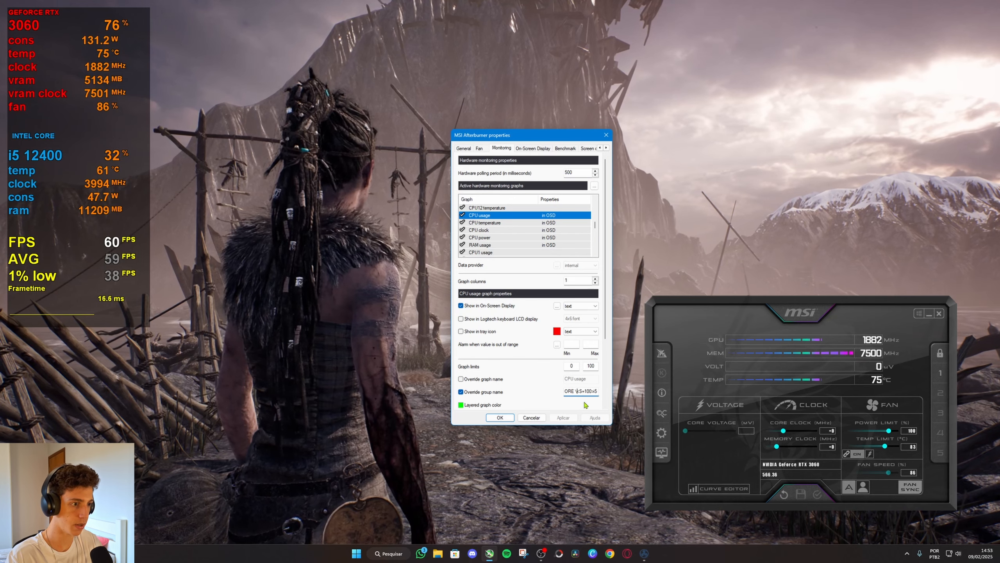
click(562, 418)
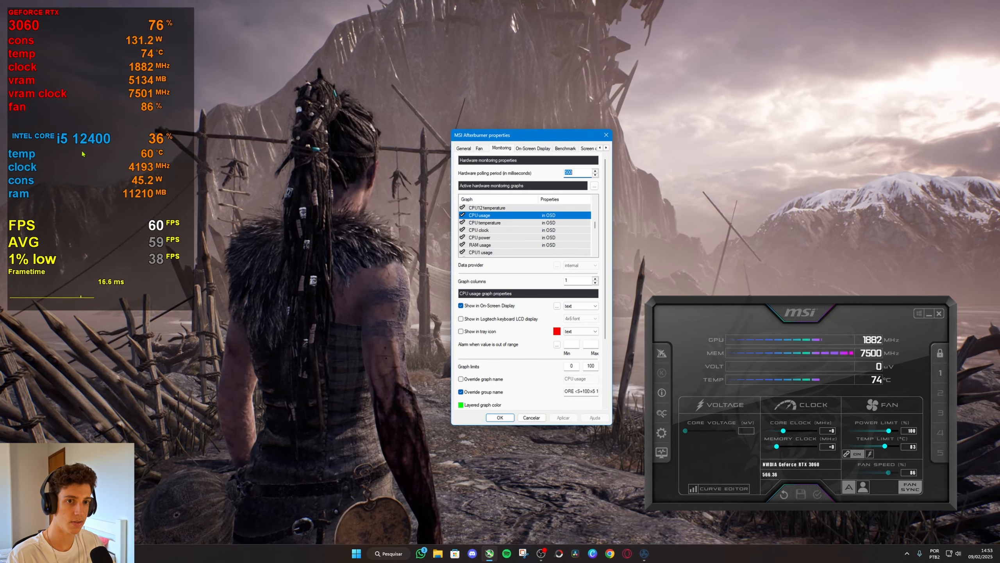
click(596, 392)
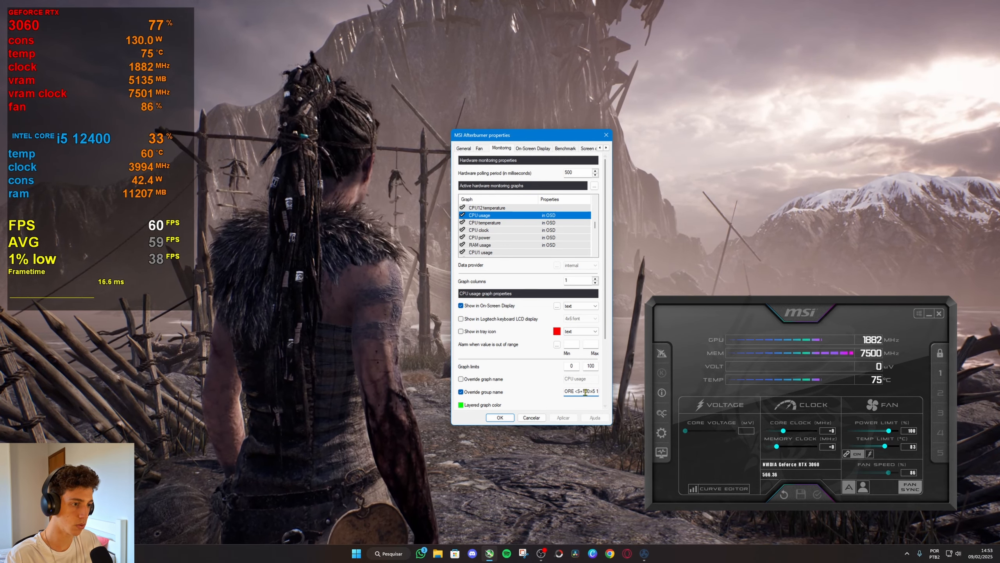
click(592, 392)
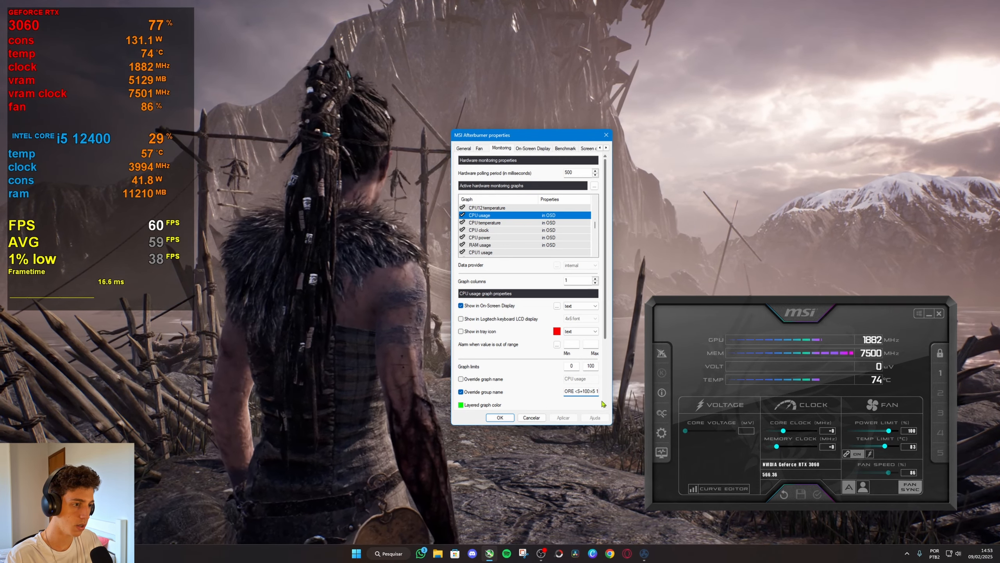
key(BackSpace)
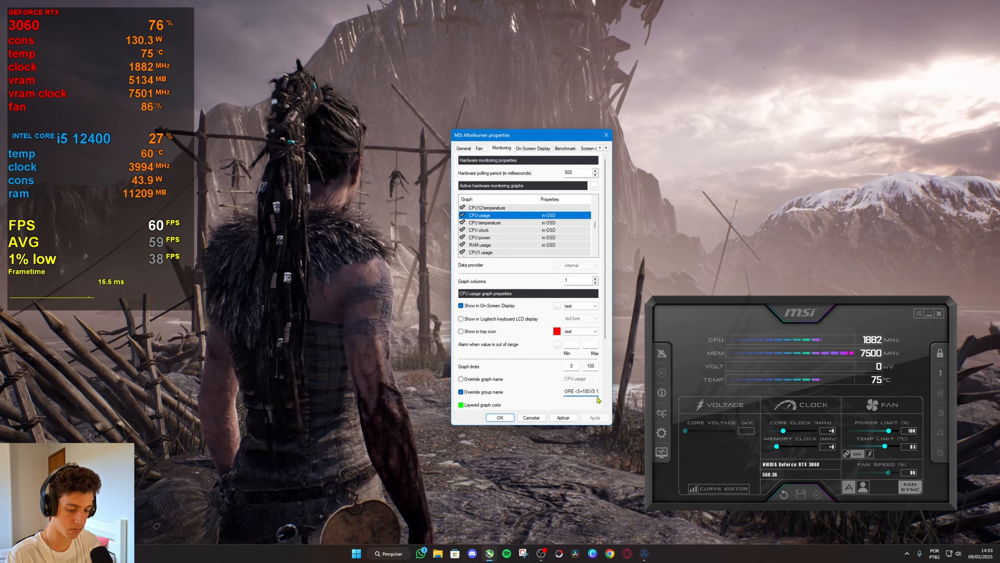
click(563, 417)
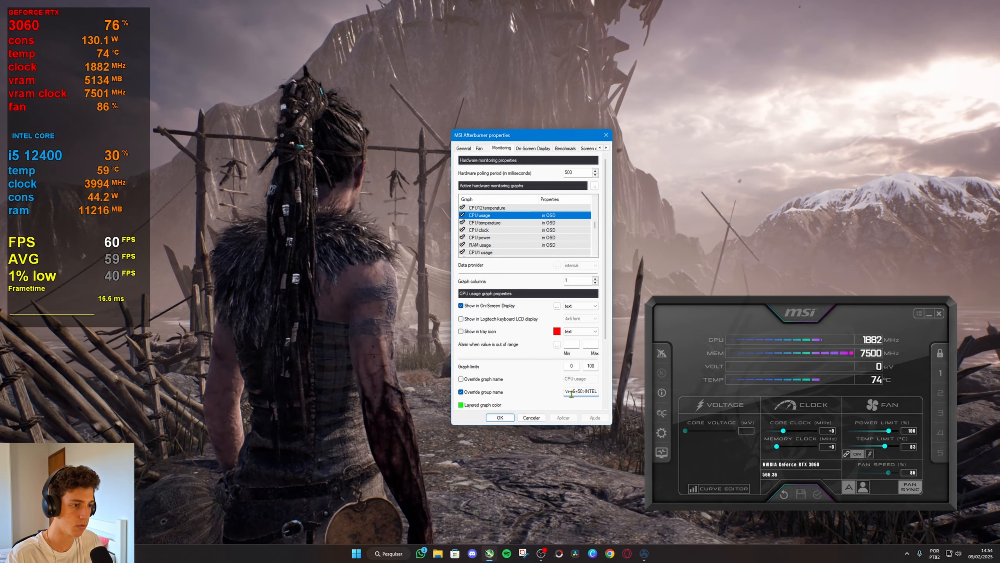
Remove the space before the <S=50> tag in the CPU usage graph's group name and apply the change.
click(563, 417)
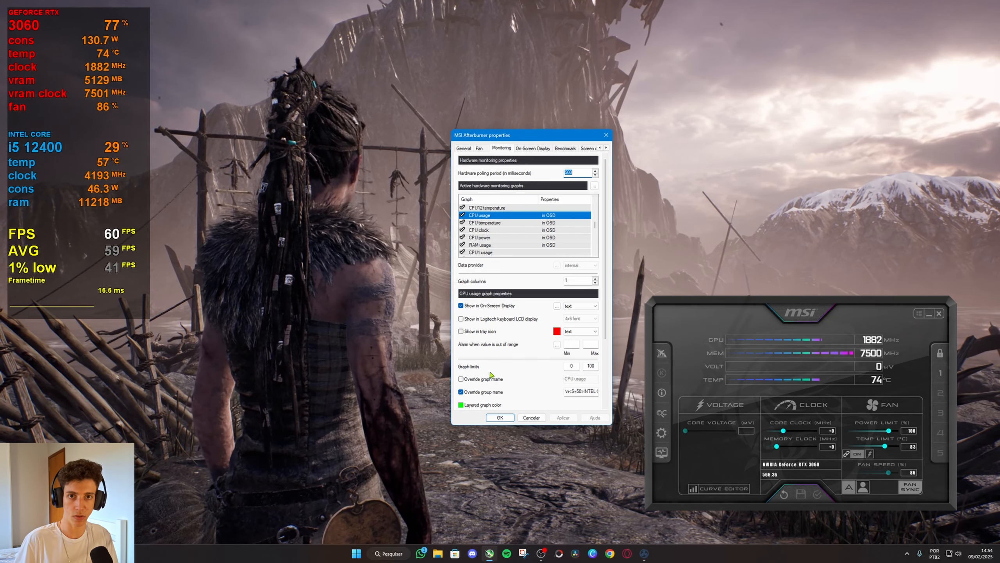
Add the <APP> tag before \nFPS in the Framerate graph's group name and apply the change.
scroll(597, 222, down, 5)
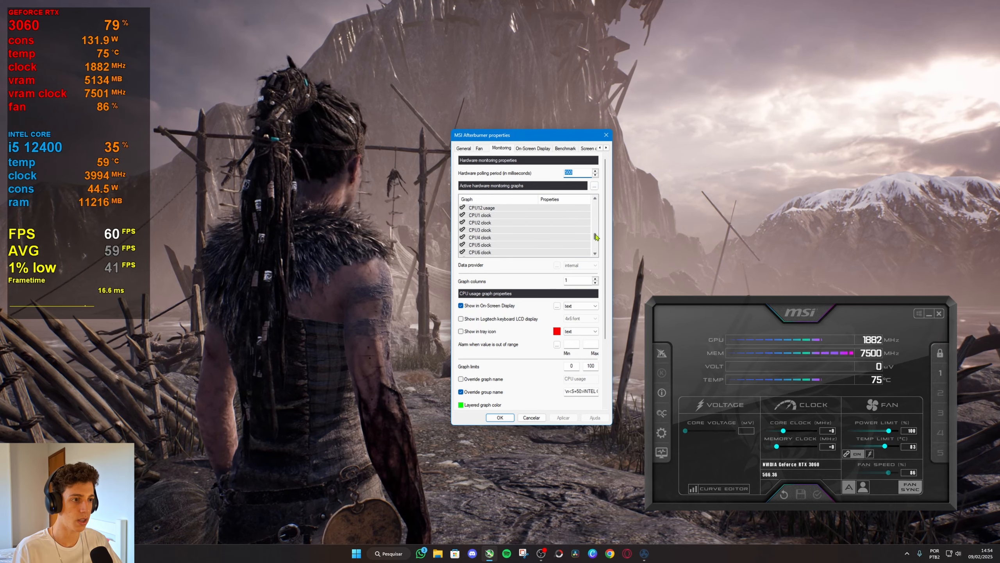
click(495, 216)
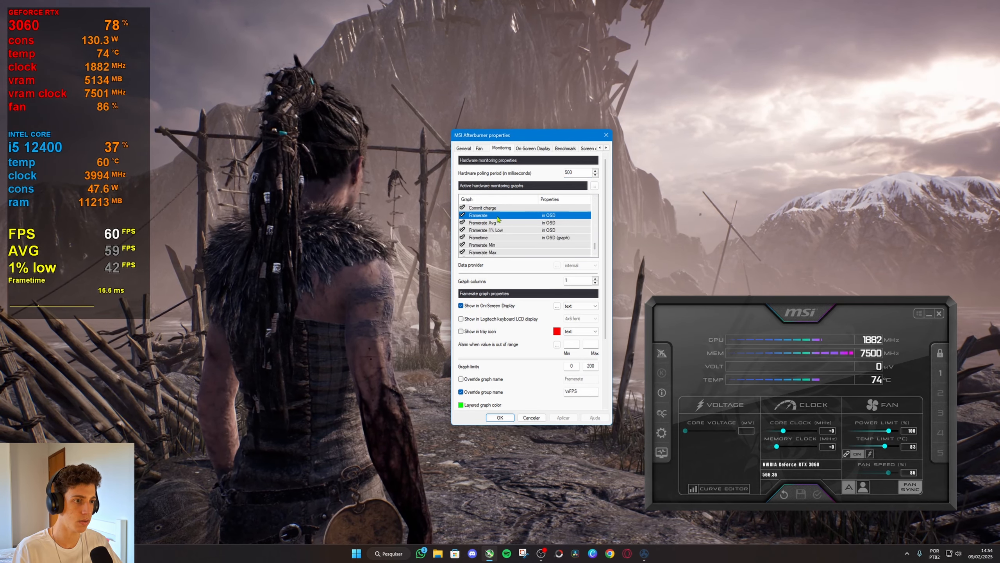
click(567, 390)
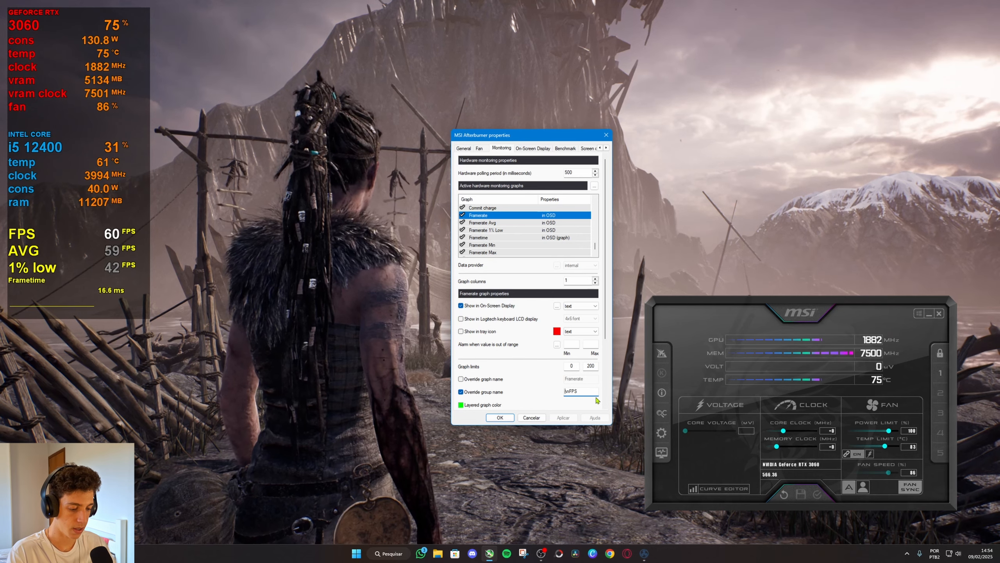
text(<APP)
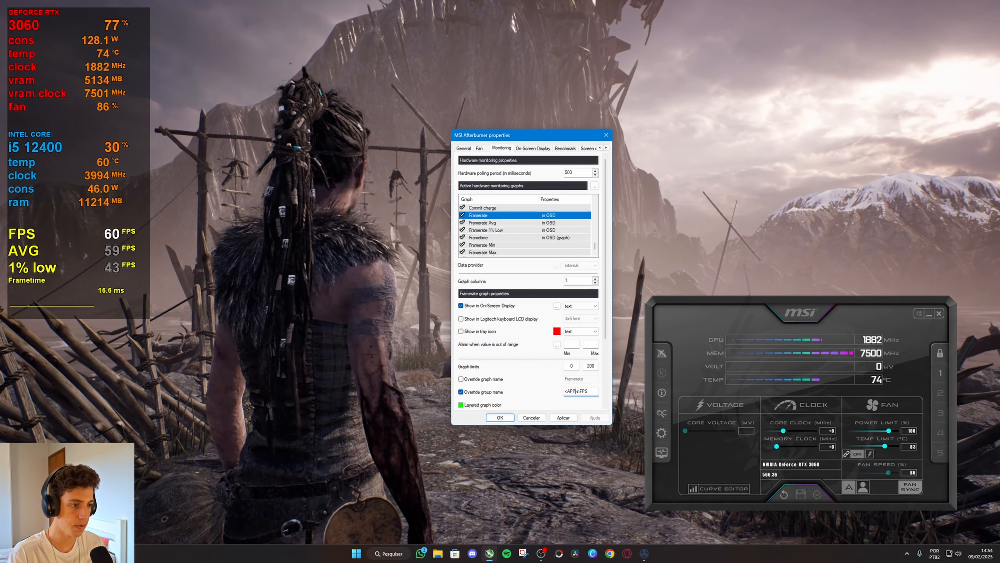
text(>)
click(563, 417)
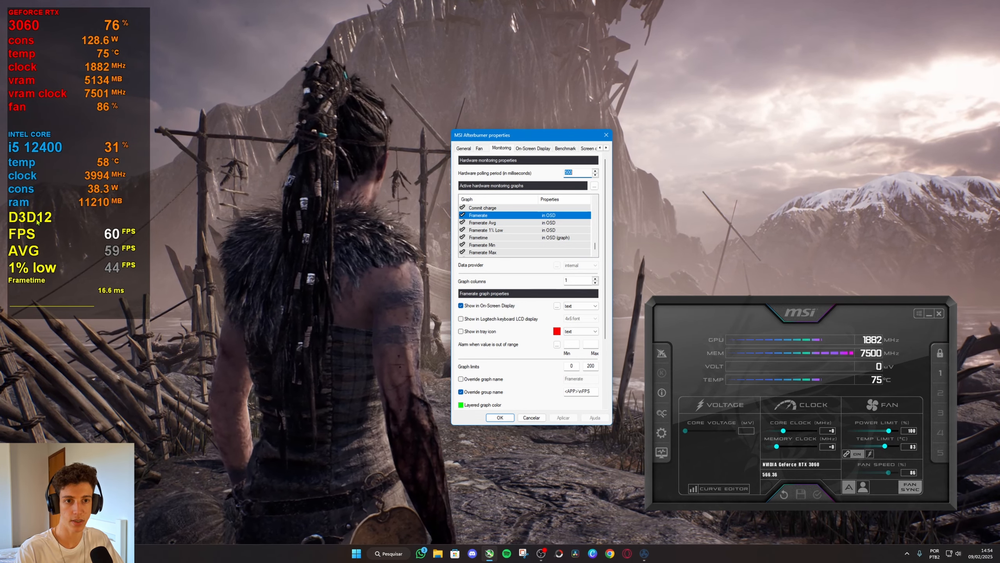
Insert the line-break code \n and the <S=50> size tag before <APP> in the Framerate group name and apply the changes.
click(574, 392)
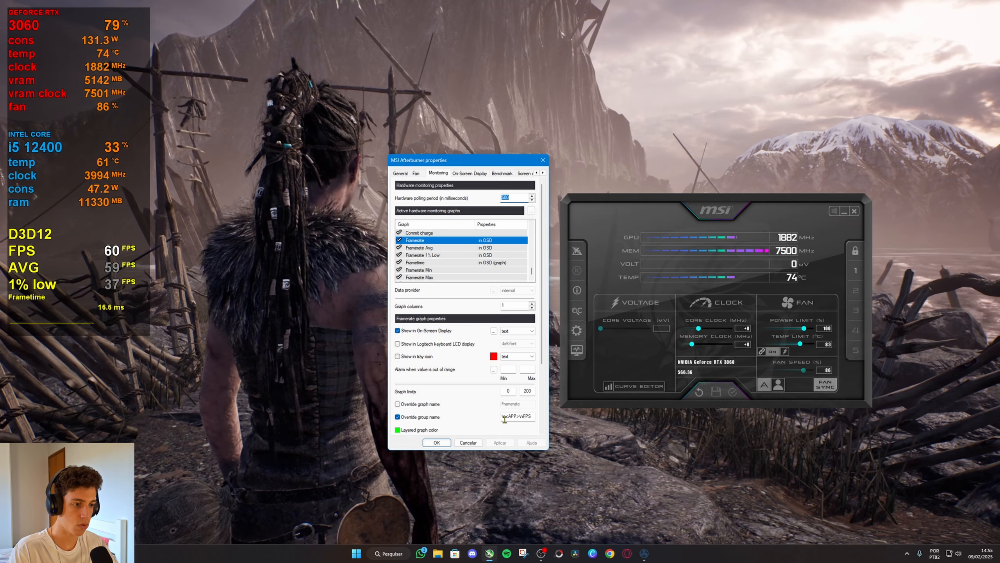
click(505, 417)
text(<)
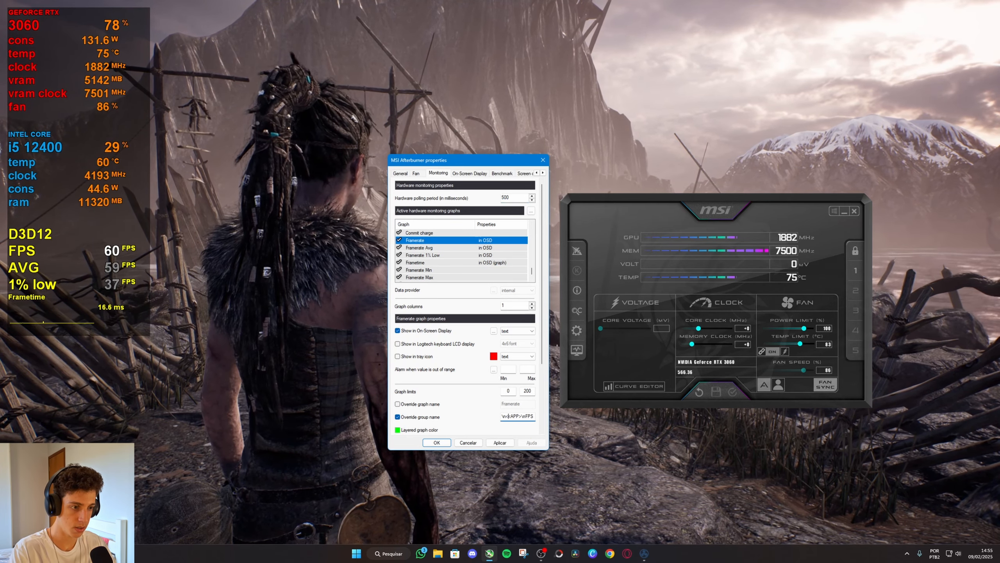
text(S)
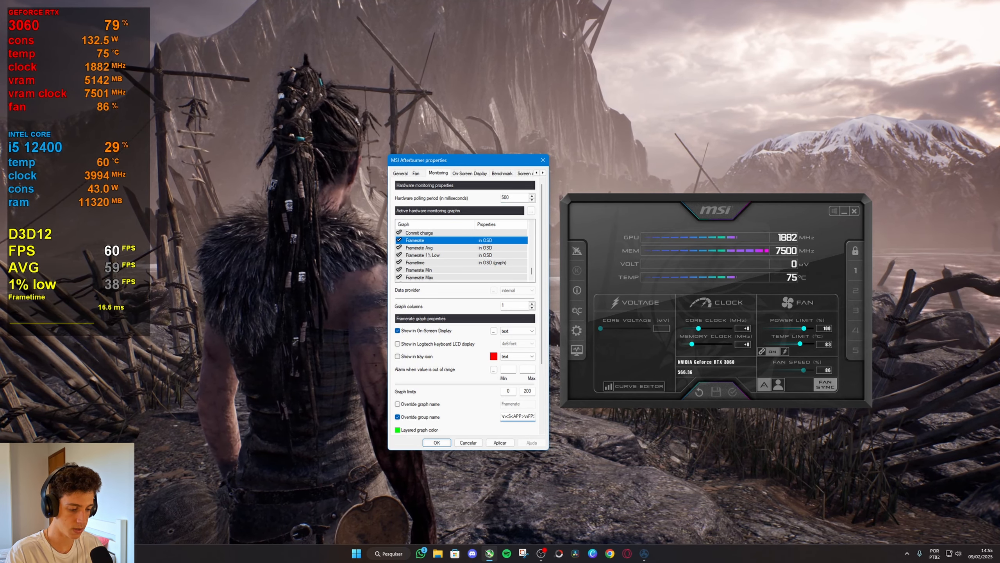
text(=50>)
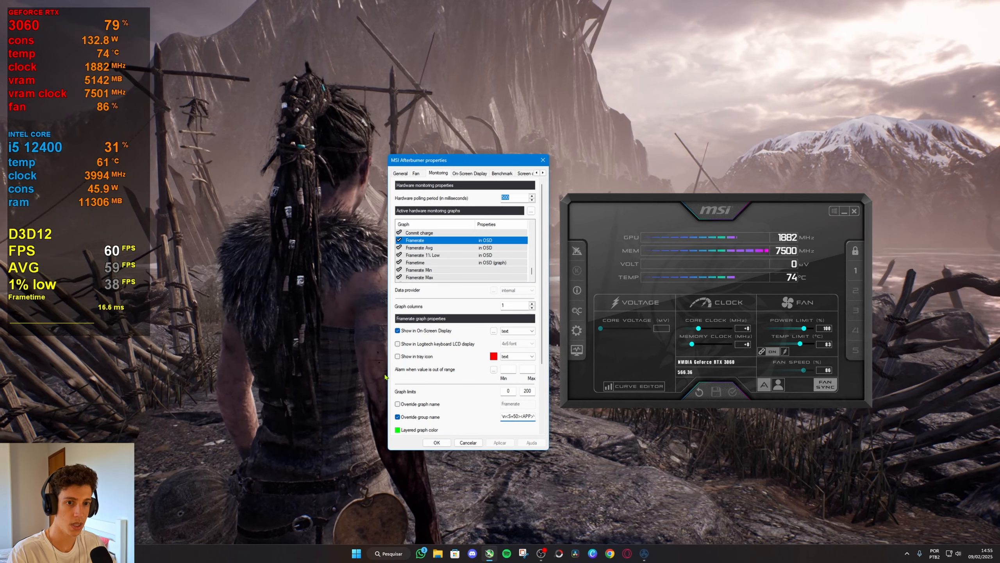
click(500, 442)
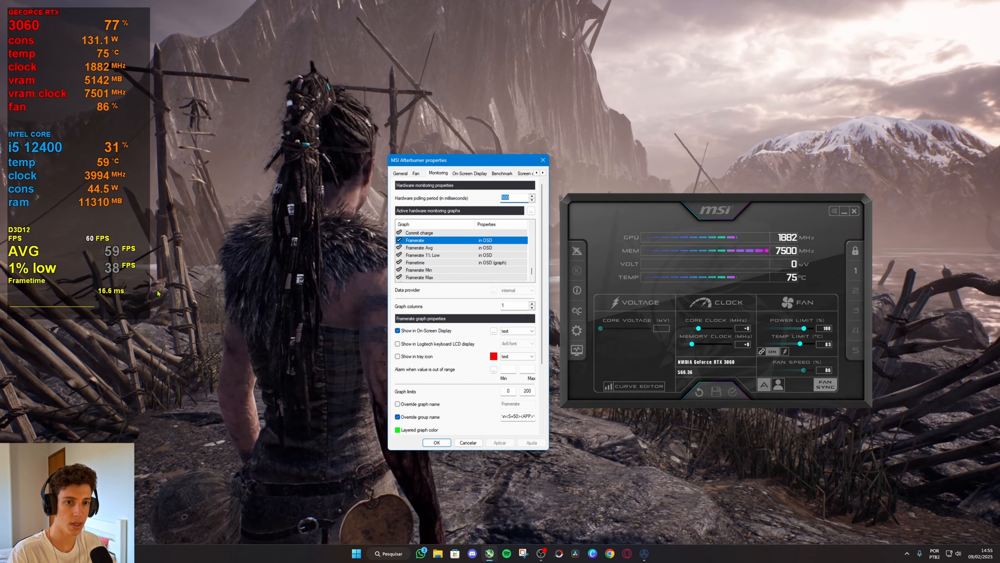
Insert the <S=100> size tag directly before FPS in the Framerate graph's group name and apply the change.
click(533, 417)
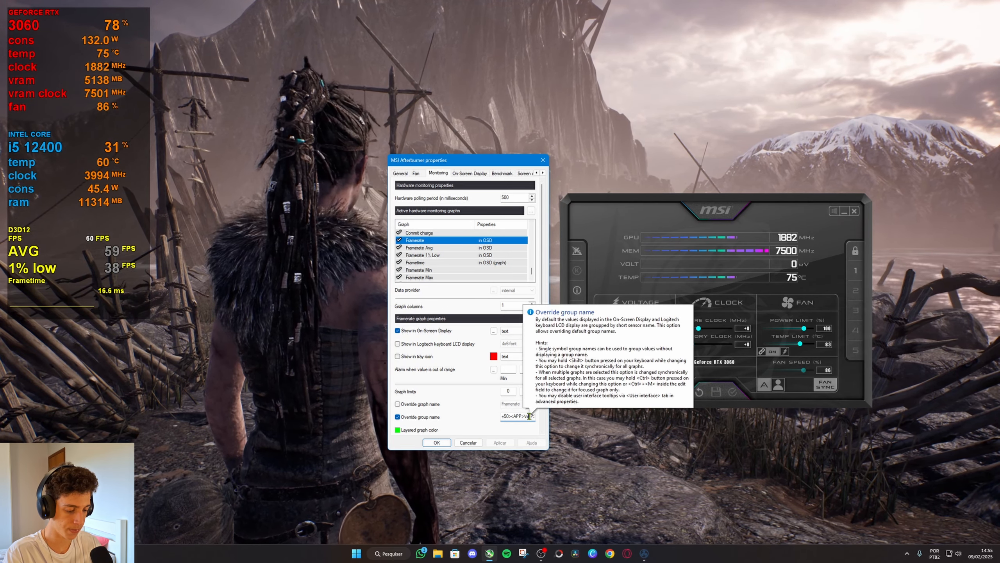
key(shift)
text(<S=)
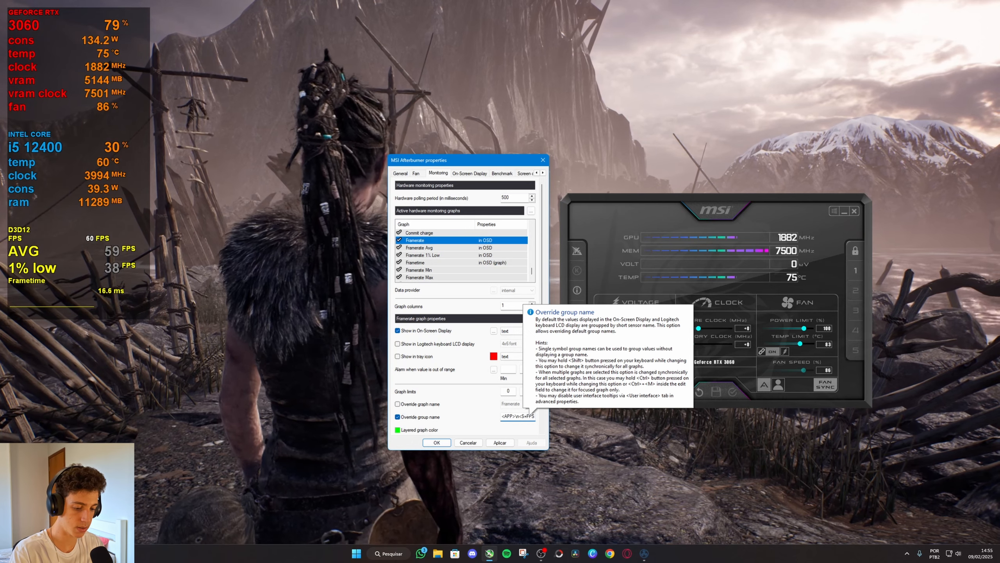
text(5)
text(10)
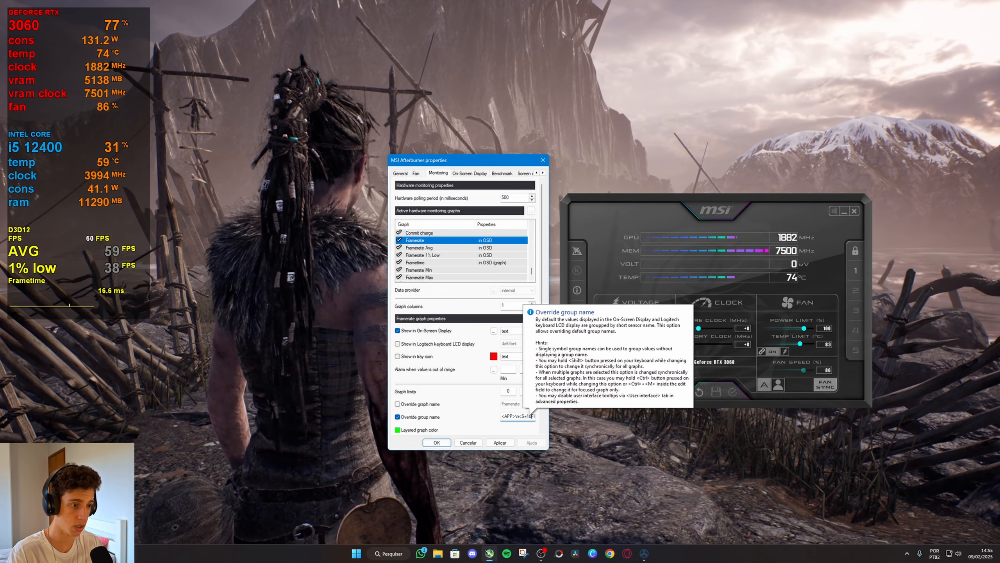
text(0>FPS)
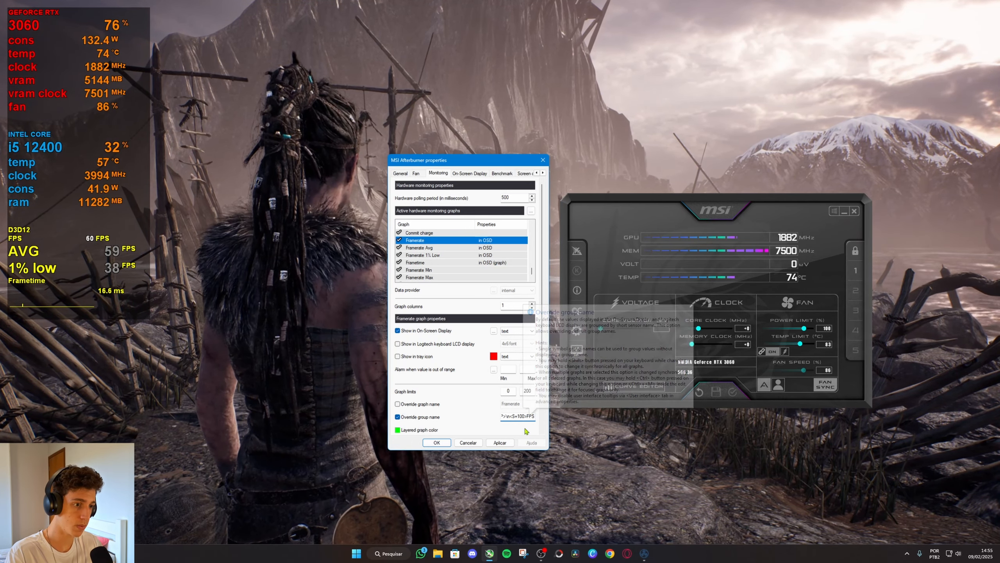
click(506, 441)
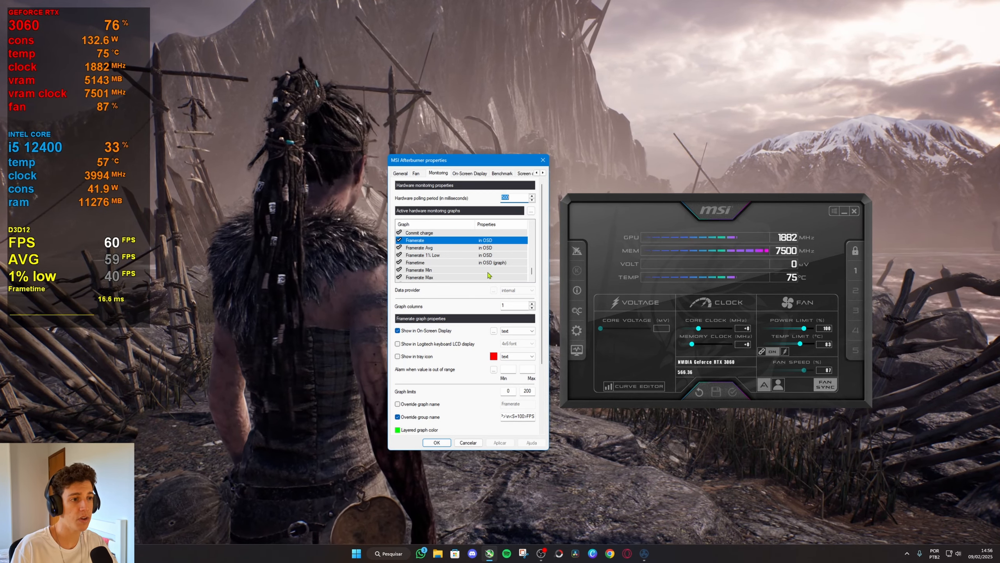
Open the On-Screen Display layout settings and examine the colour values of Color 3 without changing them.
click(513, 198)
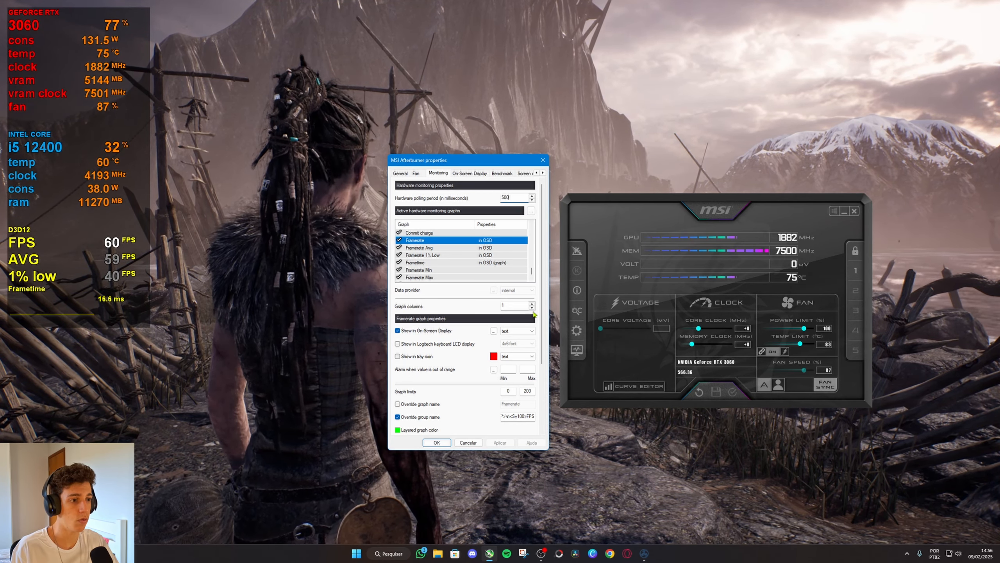
click(494, 331)
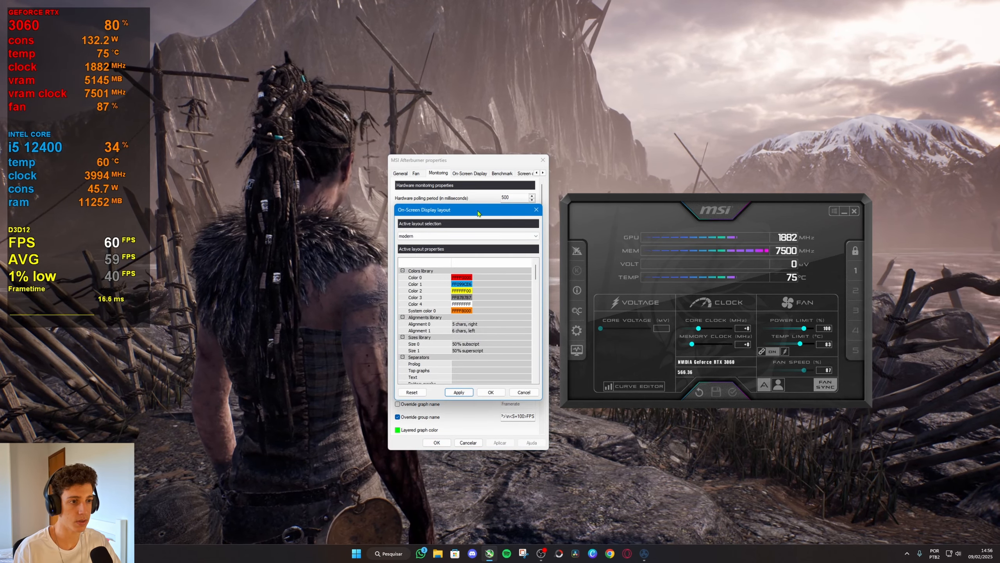
drag(478, 213, 489, 204)
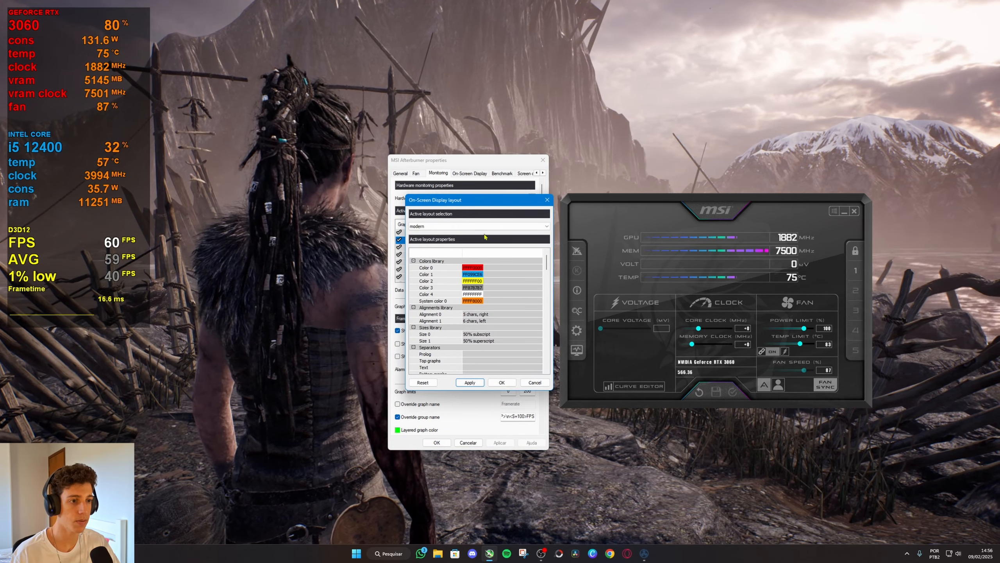
double_click(474, 289)
click(467, 338)
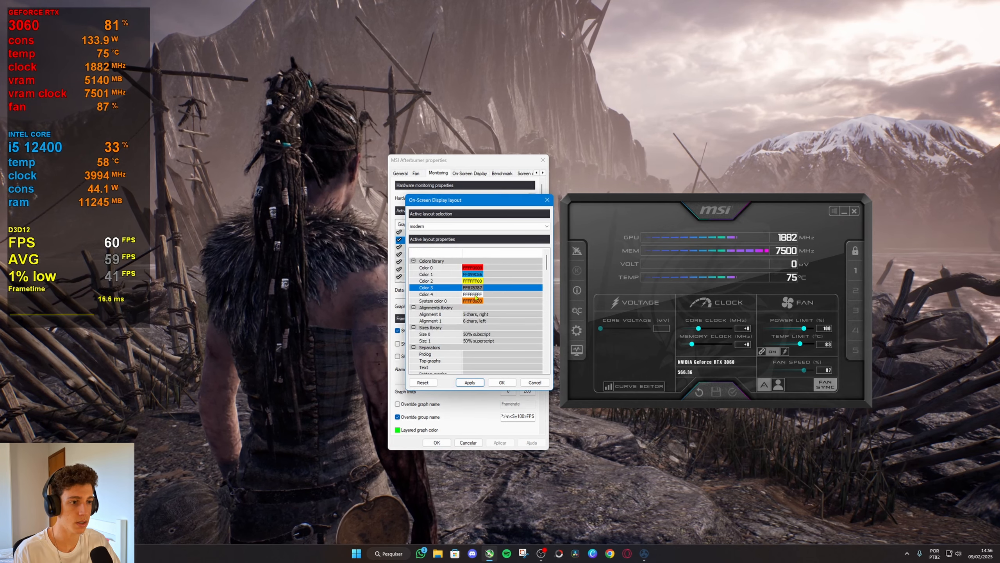
double_click(473, 289)
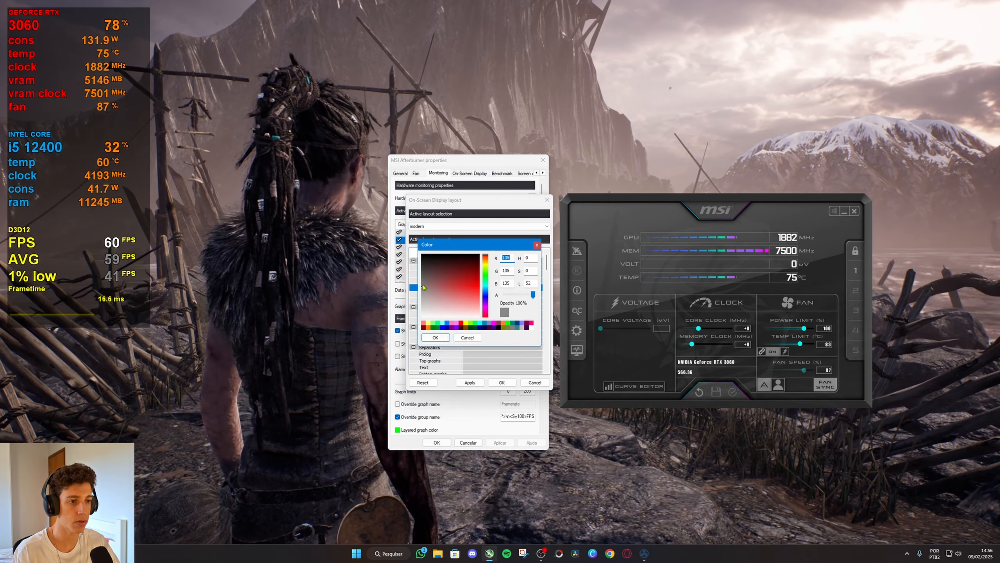
click(467, 337)
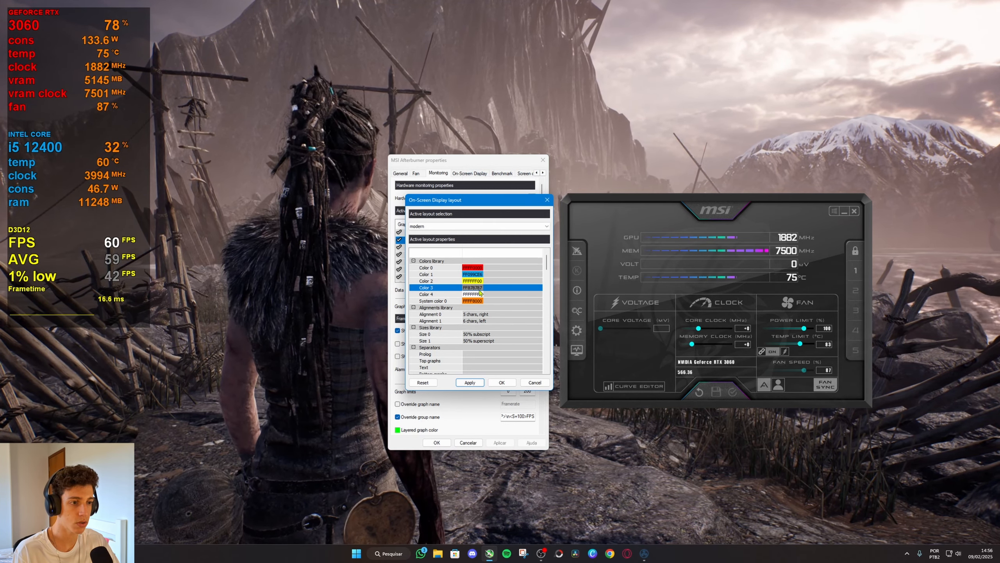
Close the On-Screen Display layout settings and review the tags in the Framerate graph's group name.
click(497, 384)
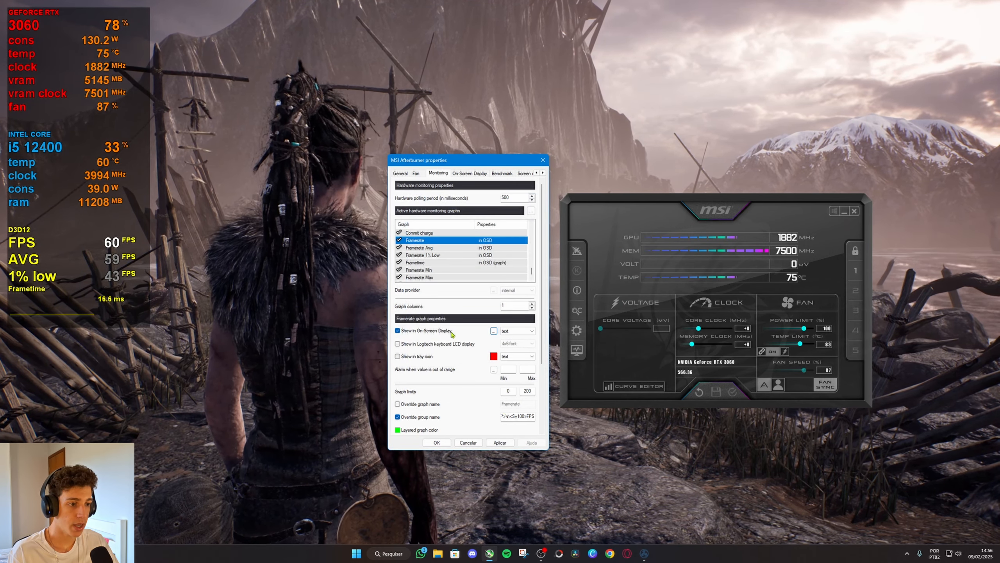
click(513, 418)
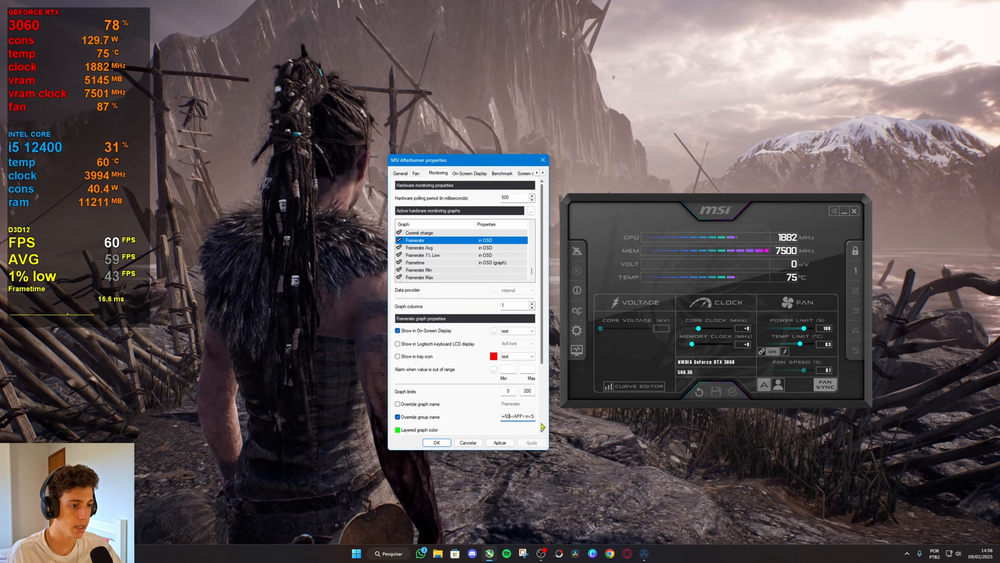
key(Left)
key(Left)
key(Left)
key(Left)
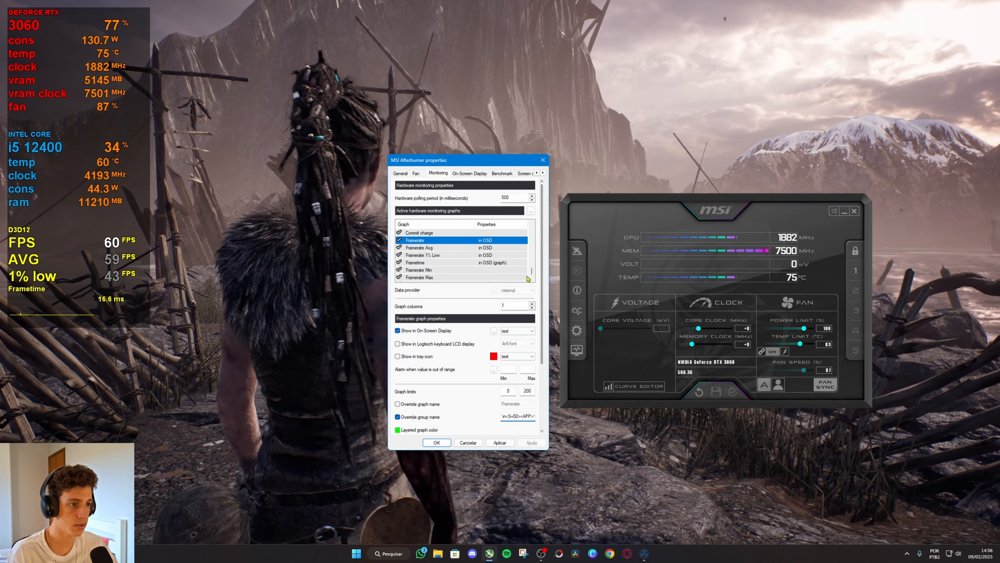
Insert the colour tag <C=FF878787> before GEFORCE RTX in the GPU usage graph's group name and apply the change.
drag(532, 274, 532, 227)
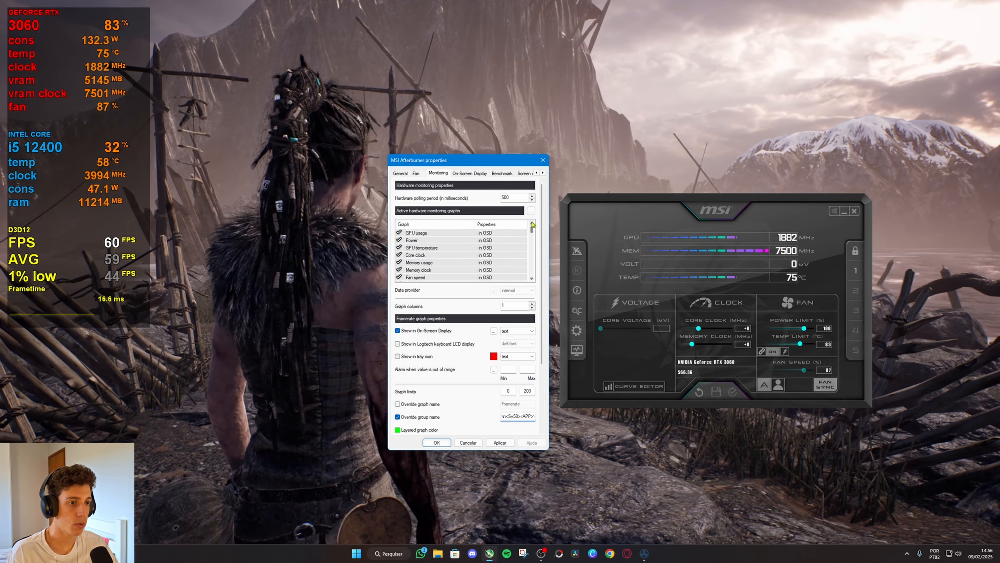
click(446, 235)
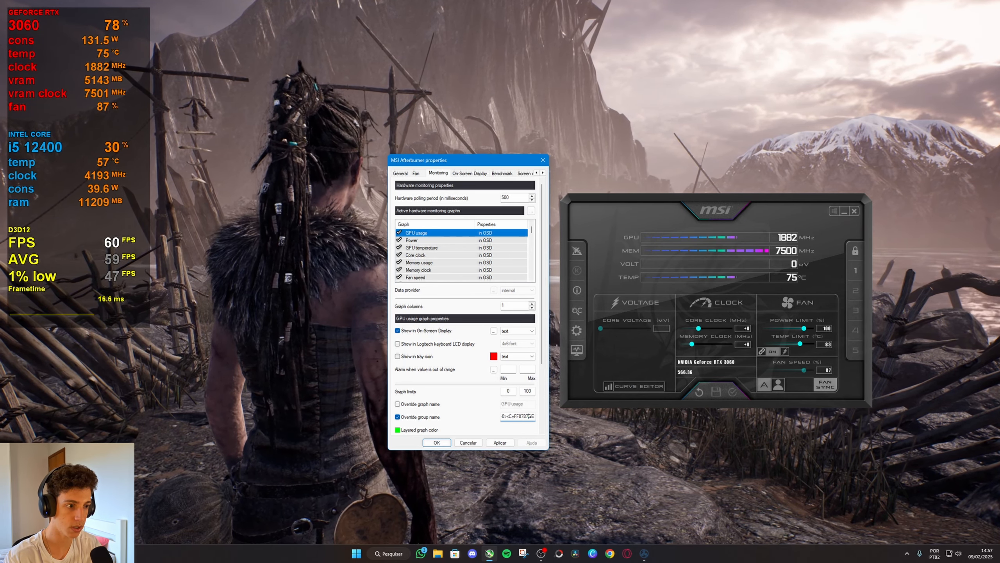
text(87>GEF)
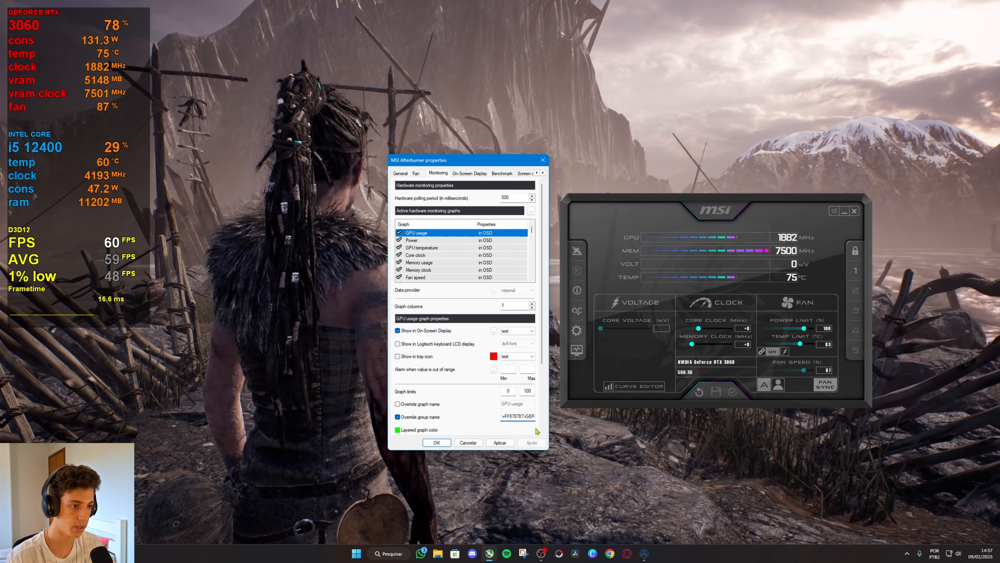
click(499, 442)
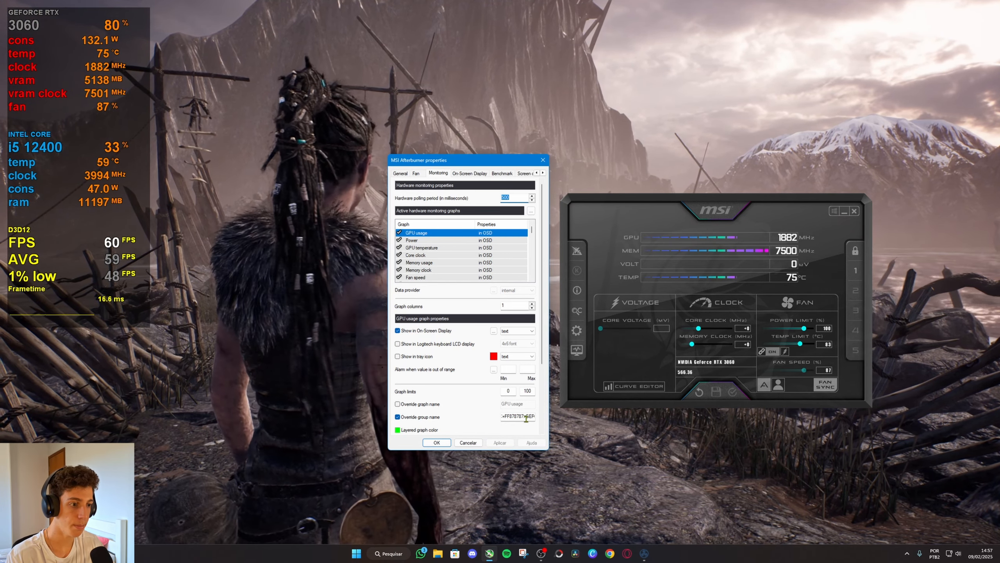
Insert the colour tag <C=FFFF0000> after <S=100> in the GPU usage graph's group name, checking the layout's colour codes, and apply the change.
click(526, 416)
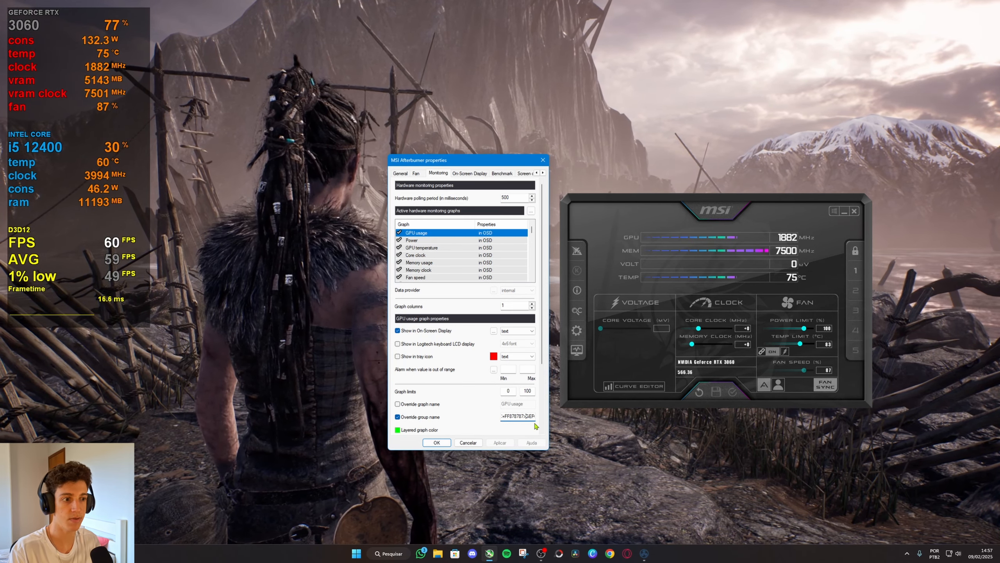
key(Right)
key(Right)
key(Right)
key(Right)
key(Right)
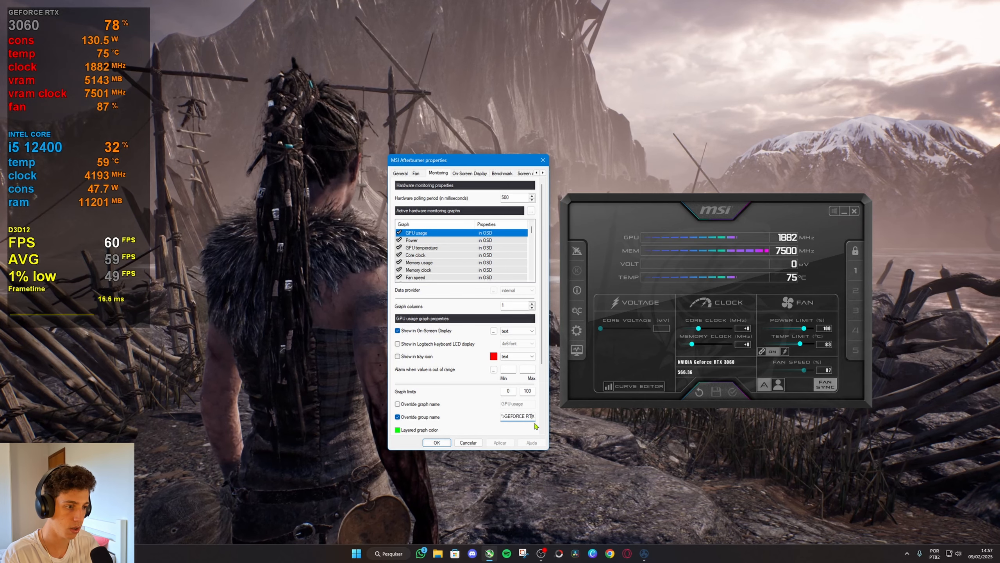
key(Right)
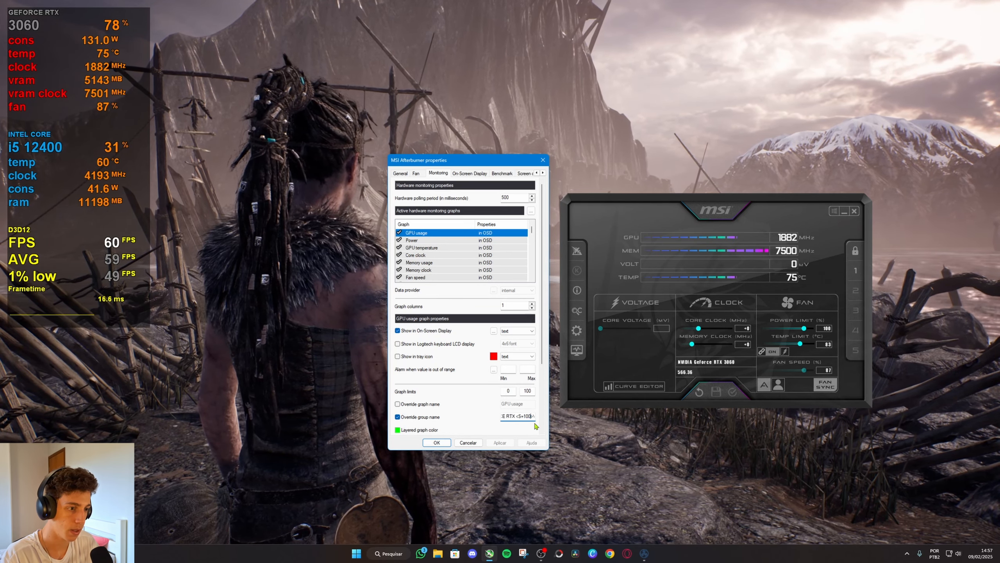
text(n3)
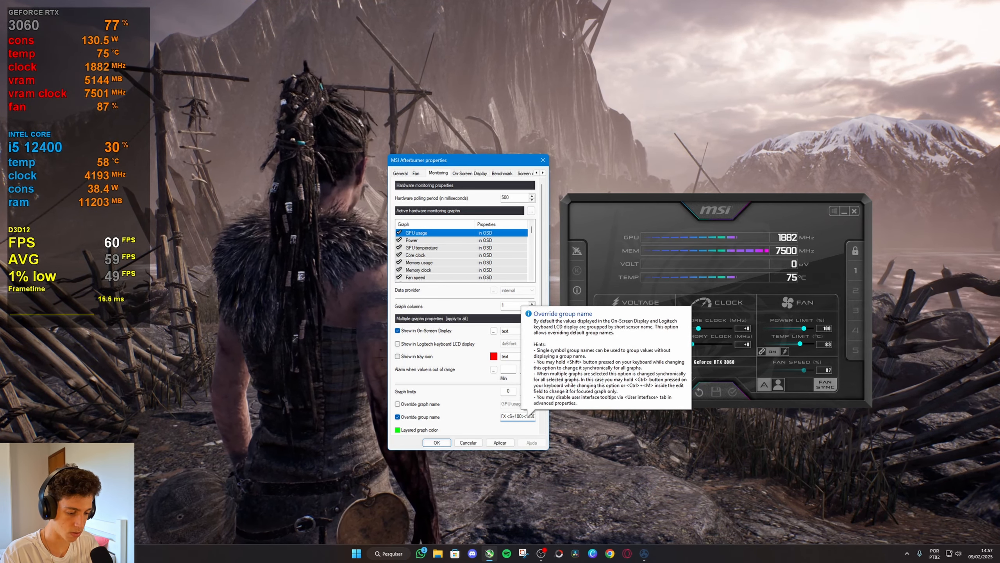
text(C=)
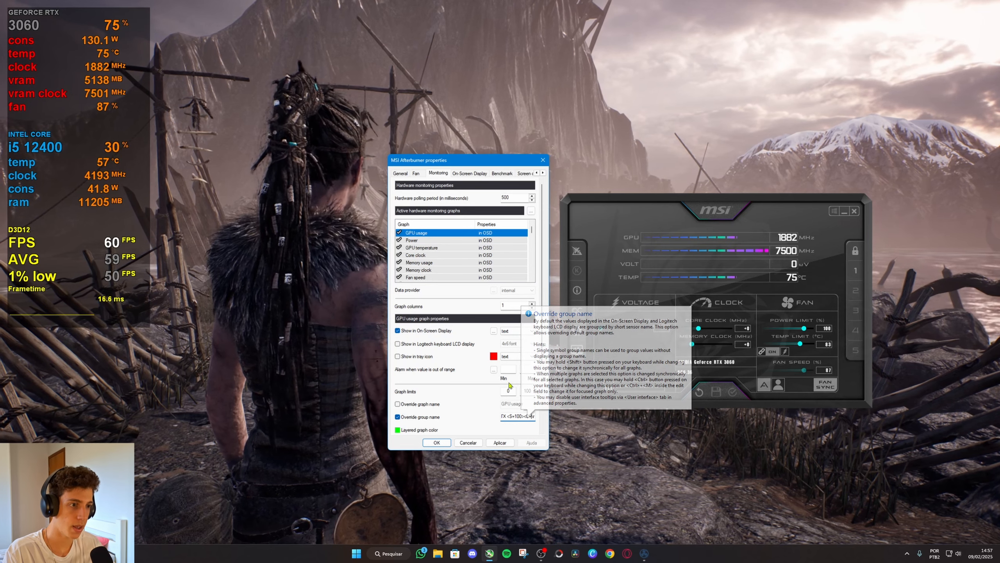
click(494, 331)
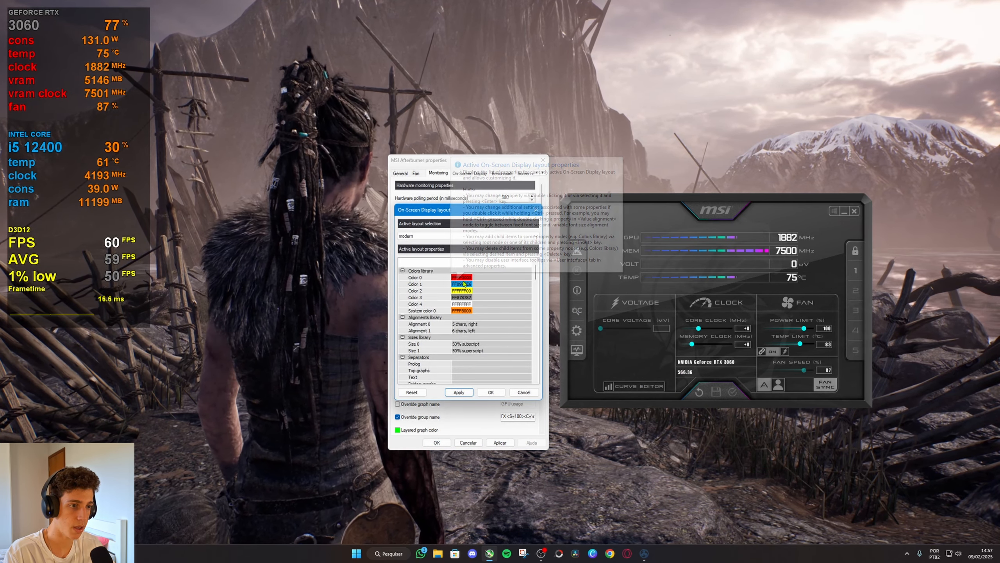
click(491, 392)
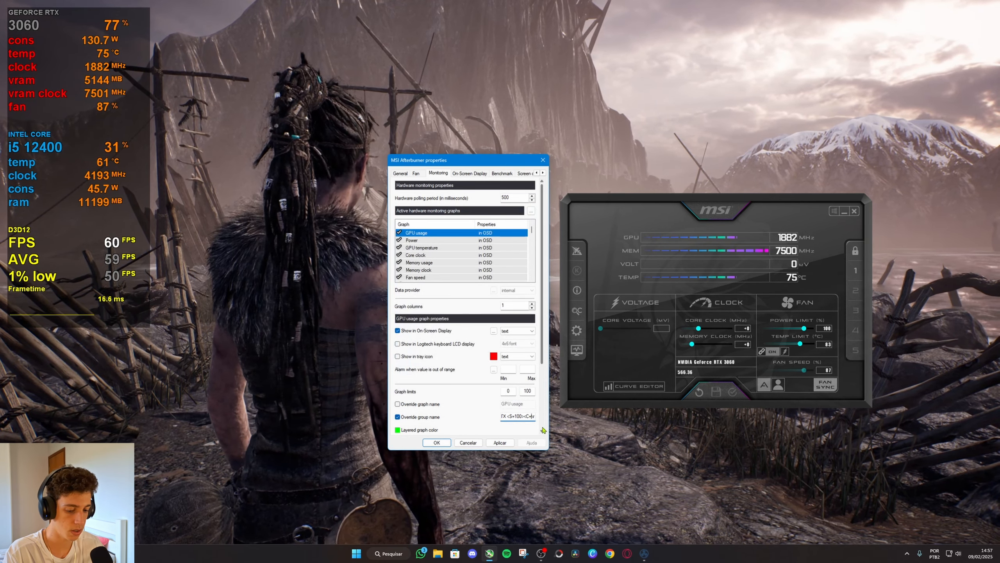
text(FFFF)
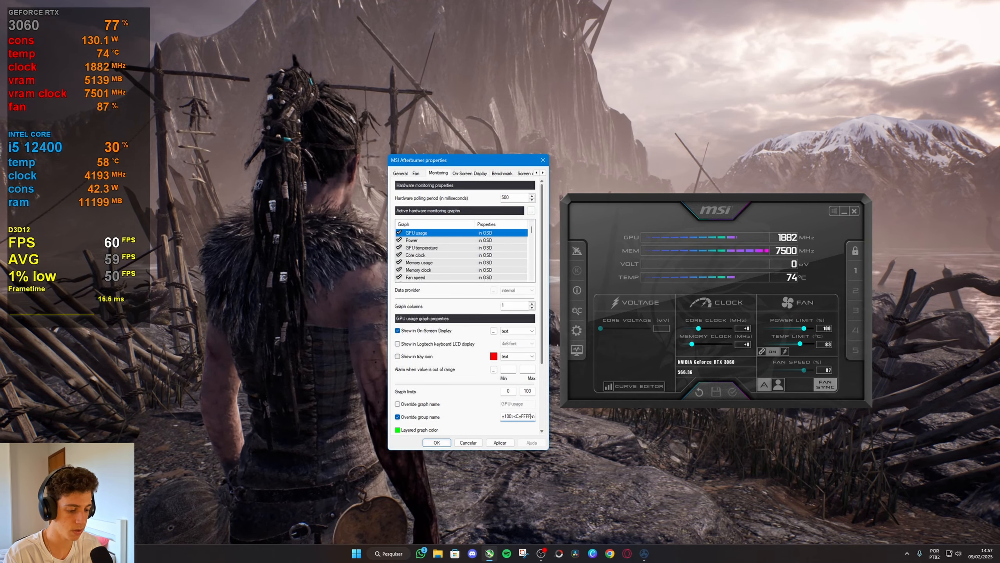
text(0000>)
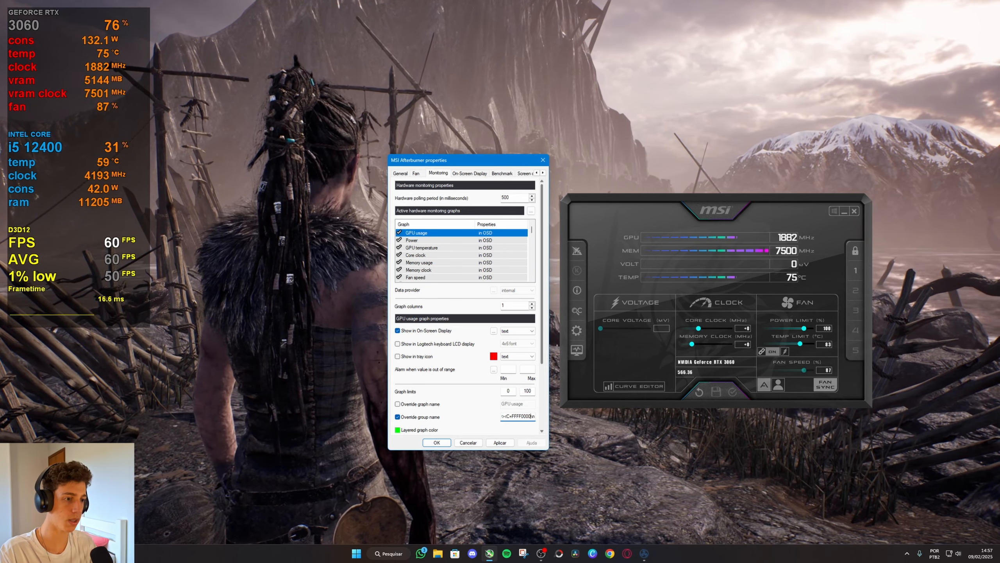
click(508, 443)
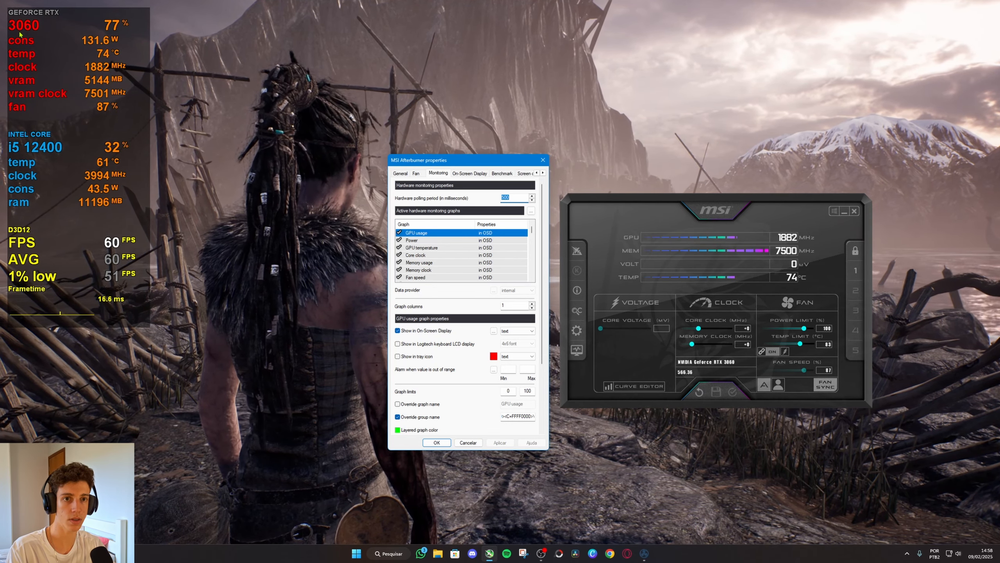
Insert the colour tag <C=FF878787> before INTEL CORE in the CPU usage graph's group name and apply the change.
drag(533, 229, 533, 250)
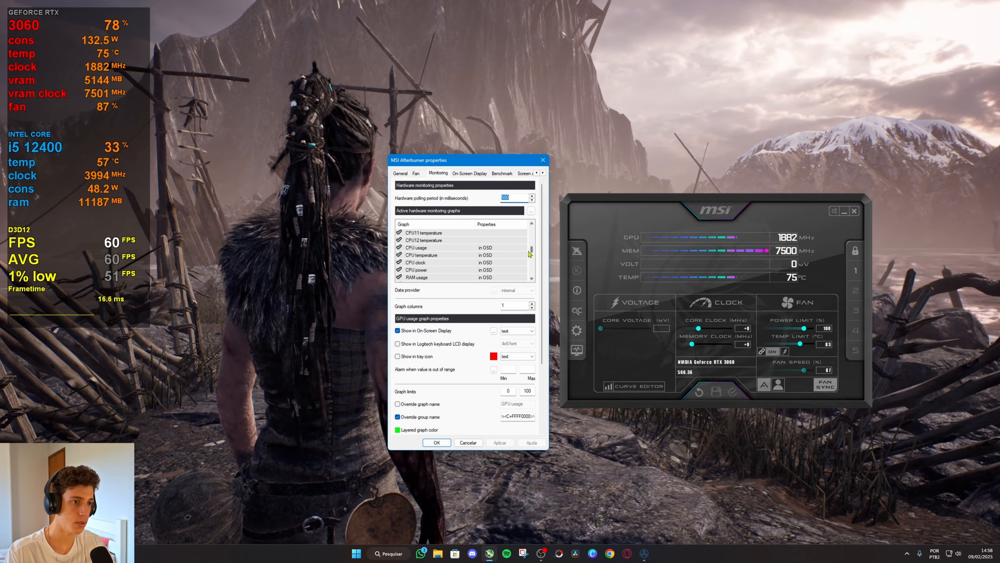
click(441, 247)
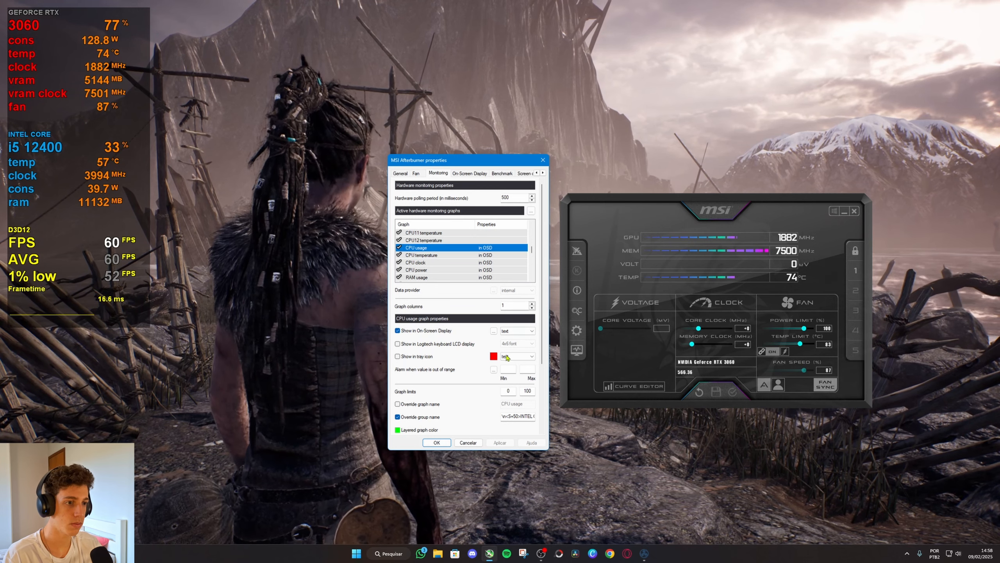
click(522, 416)
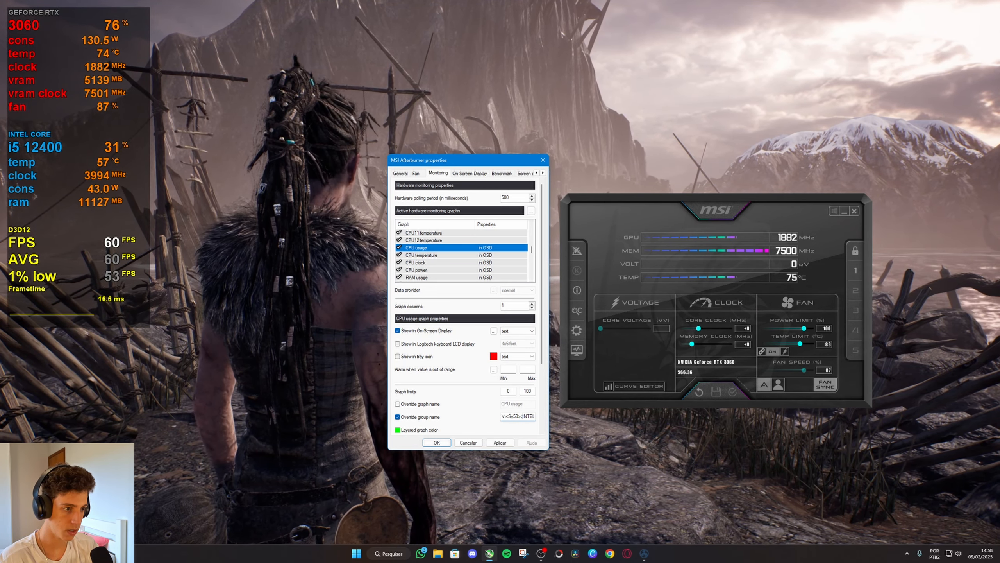
text(C=)
text(FF)
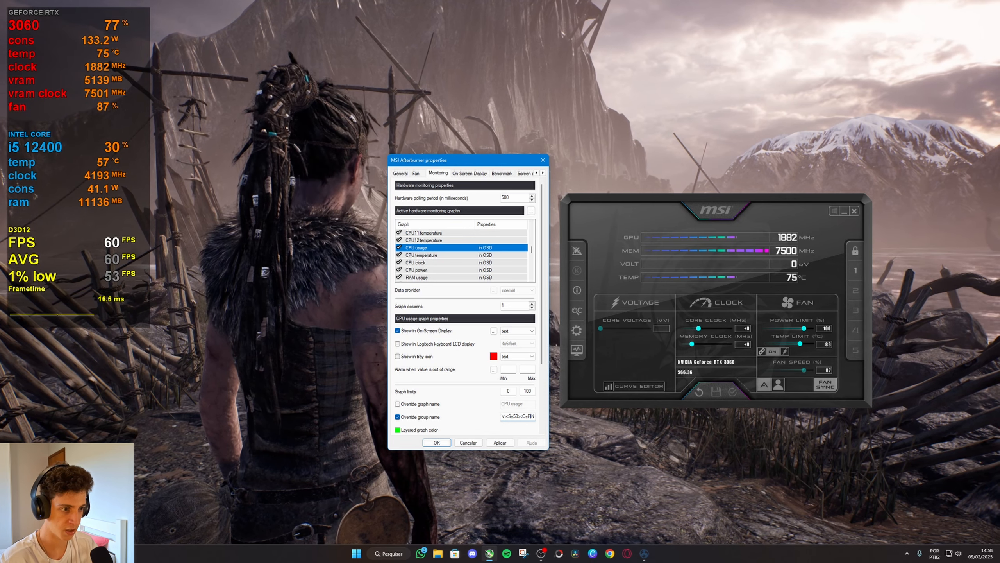
text(F)
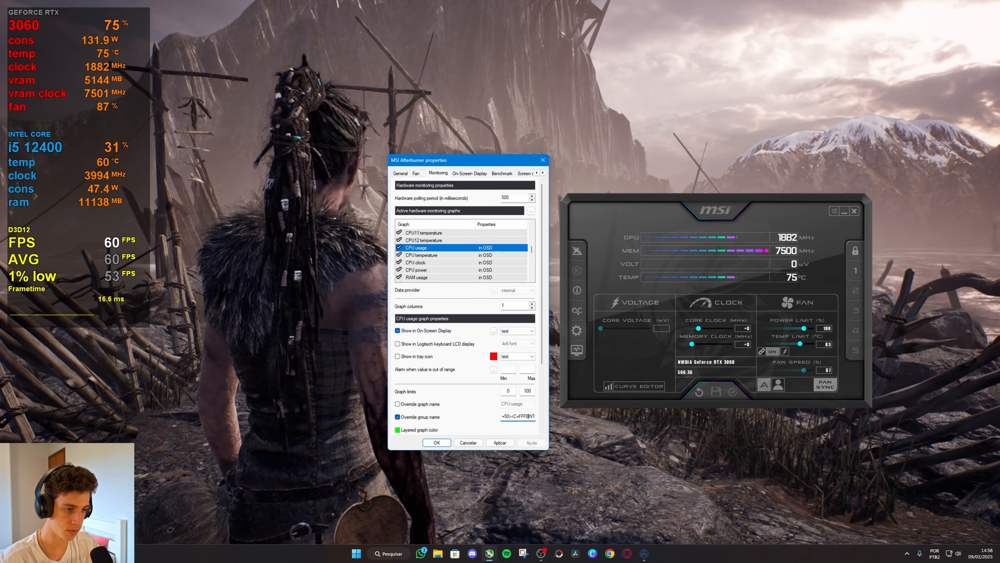
text(878787)
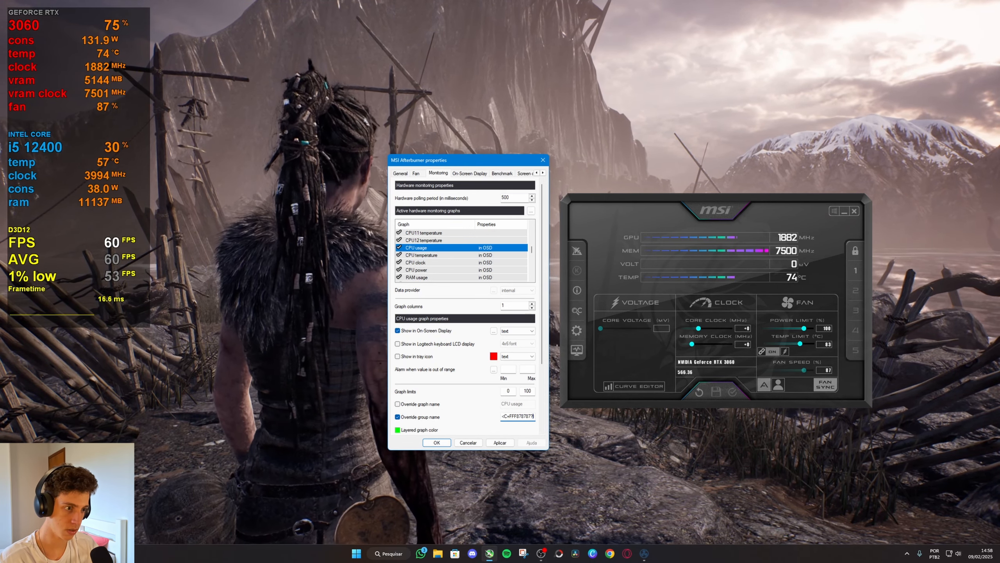
click(500, 442)
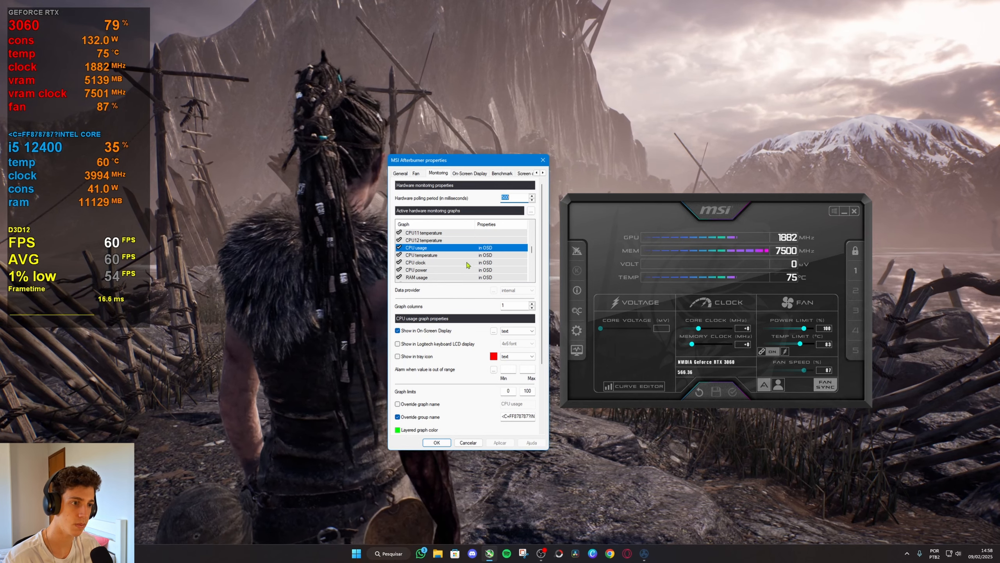
click(493, 331)
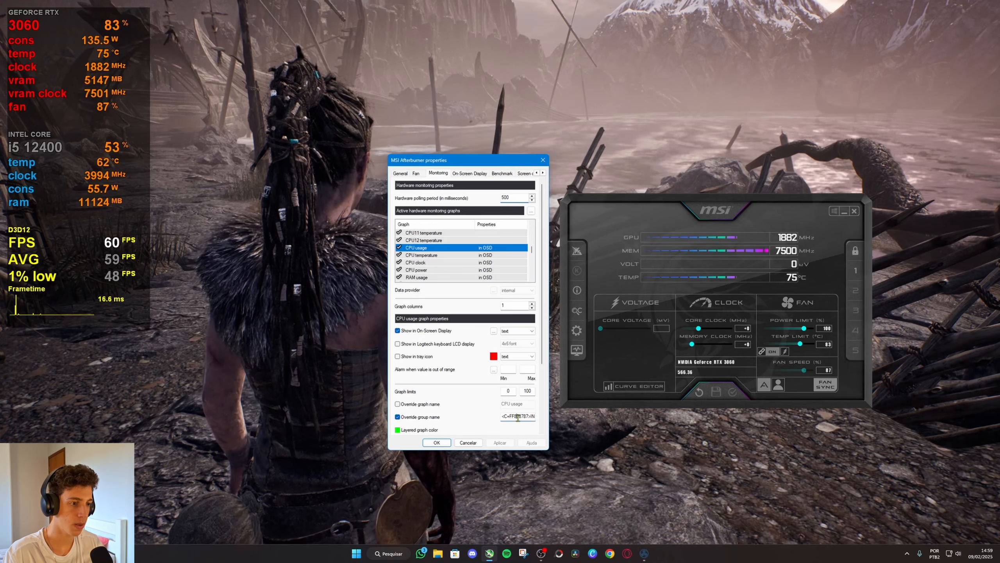
Insert the colour tag <C=FFFF0000> after <S=100> in the CPU usage graph's group name and apply the change.
text(L COR)
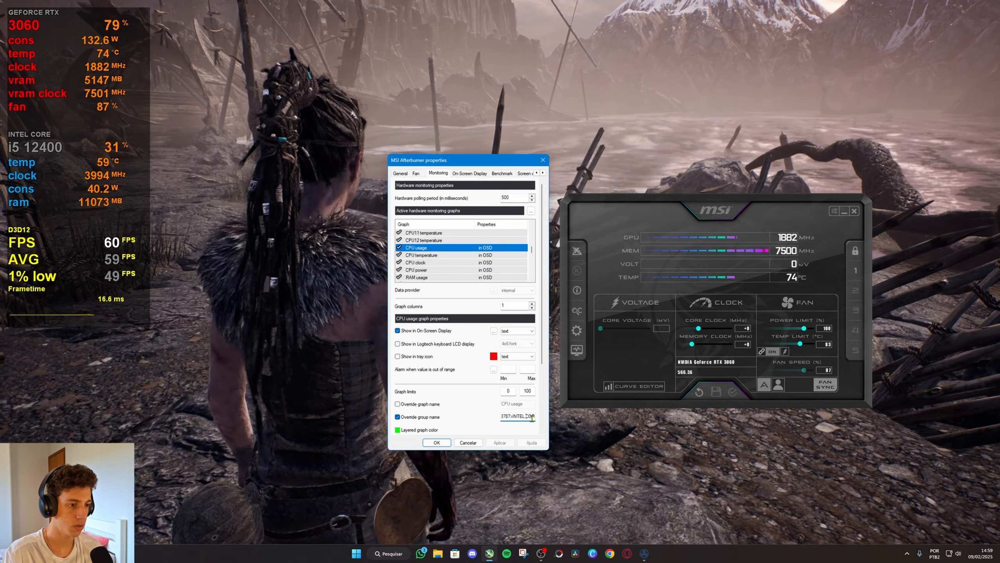
text(E<S=100> )
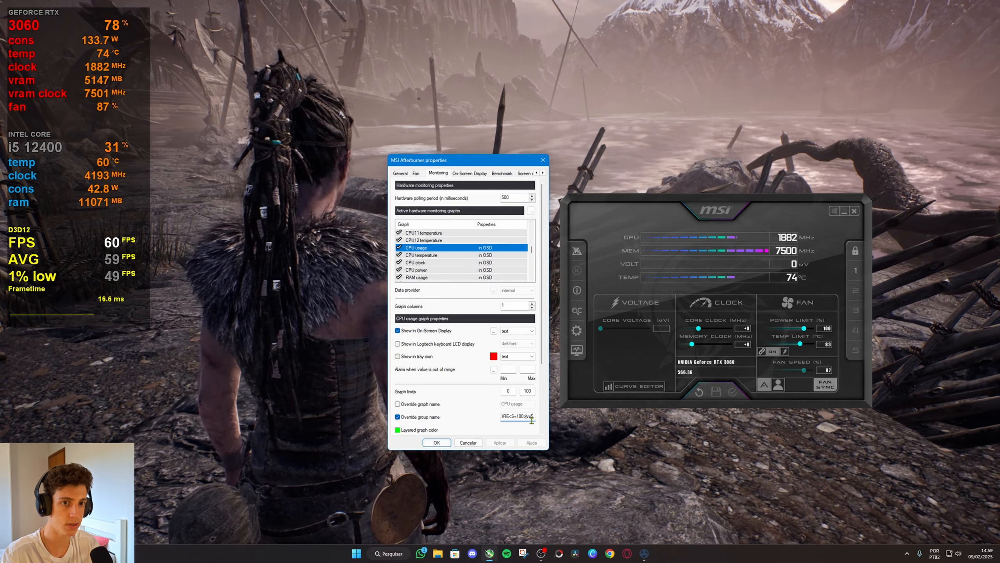
text(i5)
click(527, 418)
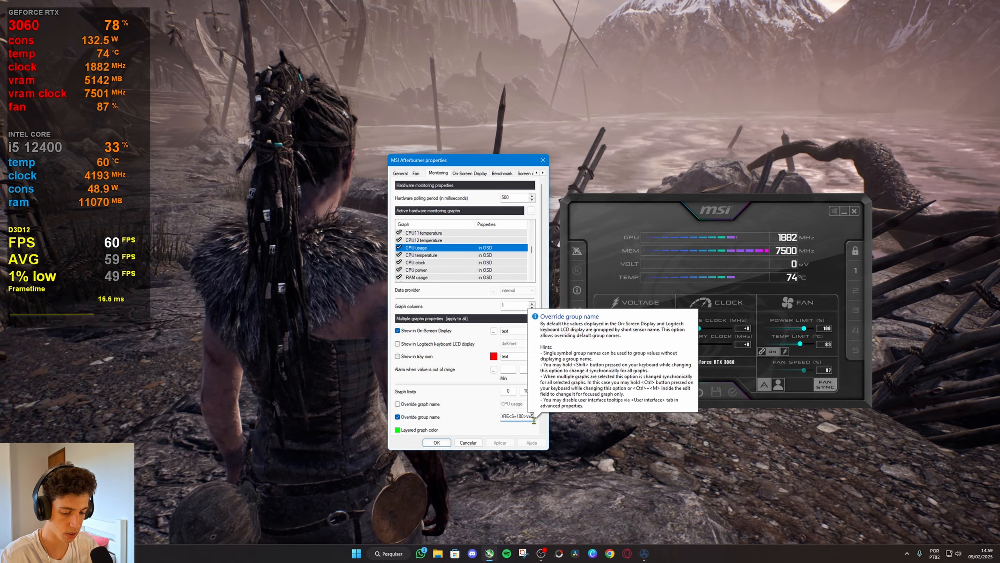
text(<)
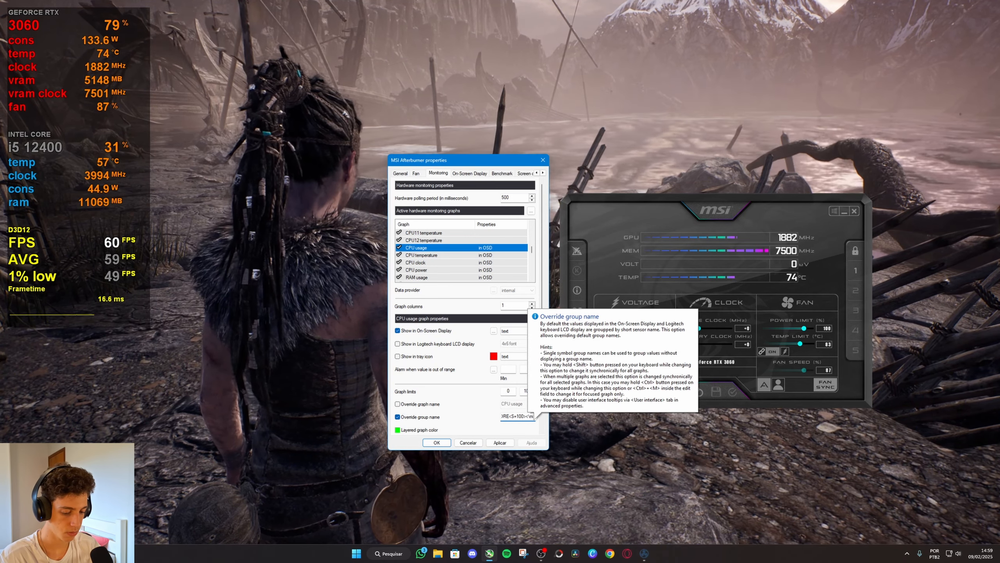
text(C=)
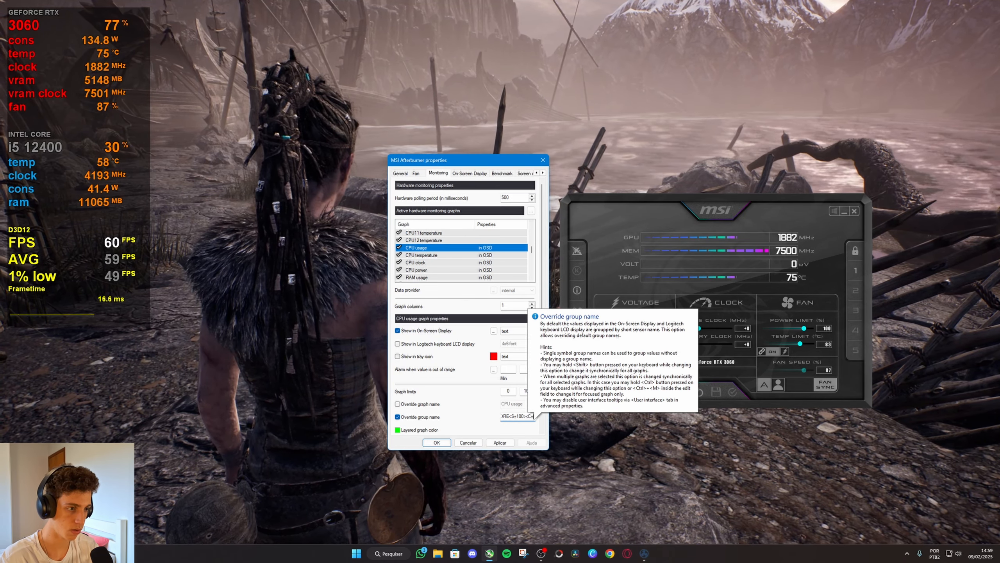
click(494, 331)
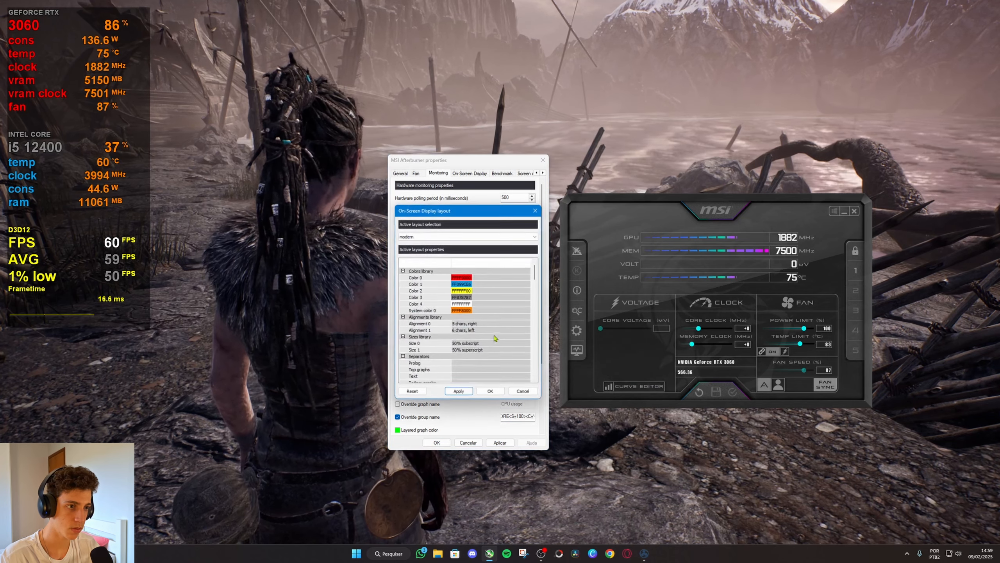
click(490, 392)
click(533, 416)
text(FFF)
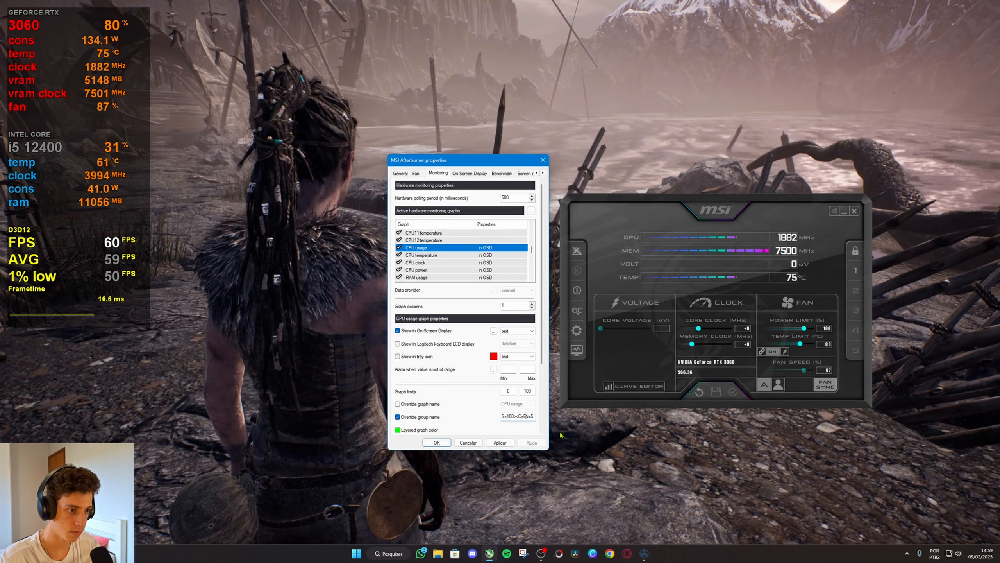
text(F0000)
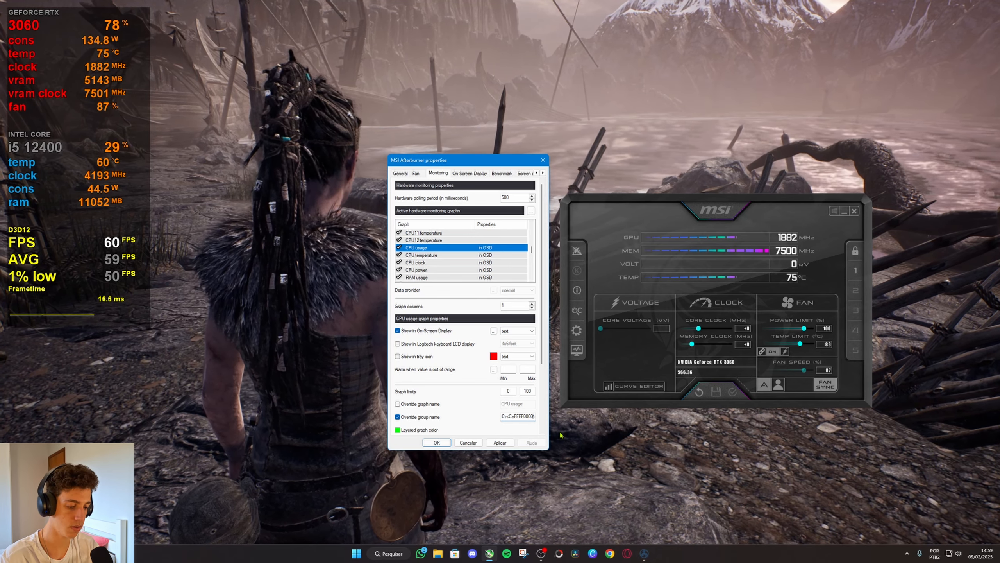
click(500, 442)
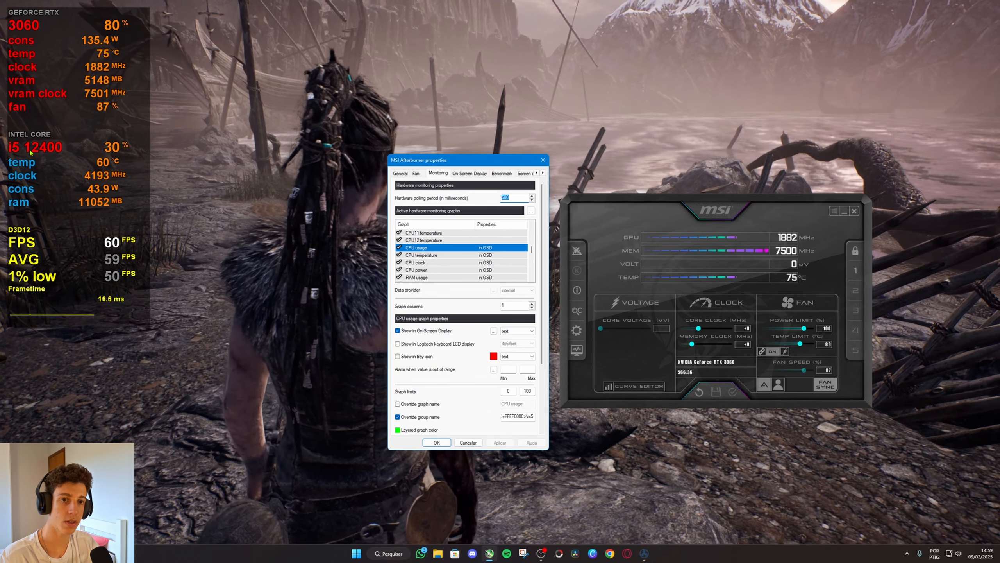
Check the layout's colour codes, replace the CPU usage group name's red colour code with FF099CE6 and apply the change.
click(493, 331)
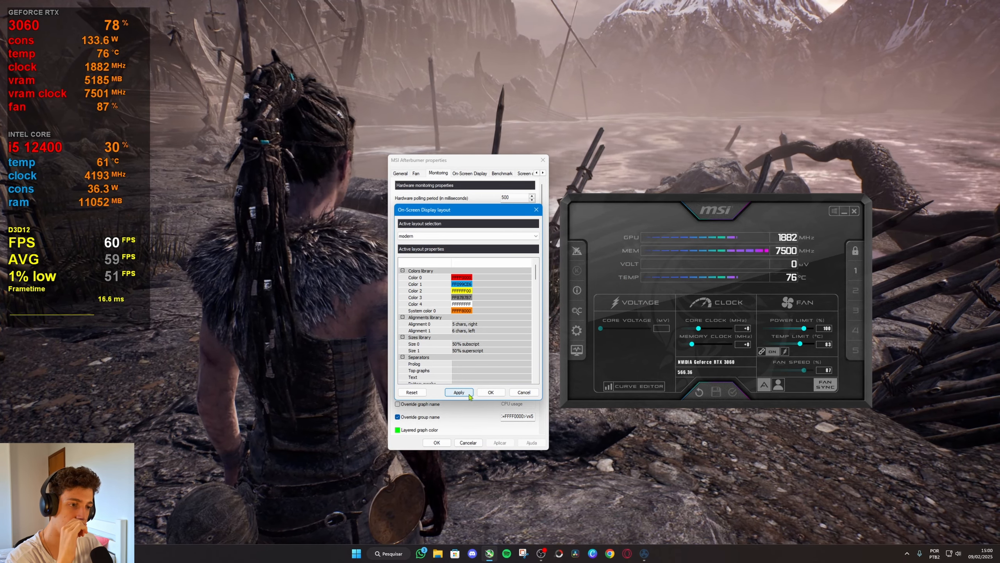
click(491, 392)
drag(525, 416, 505, 417)
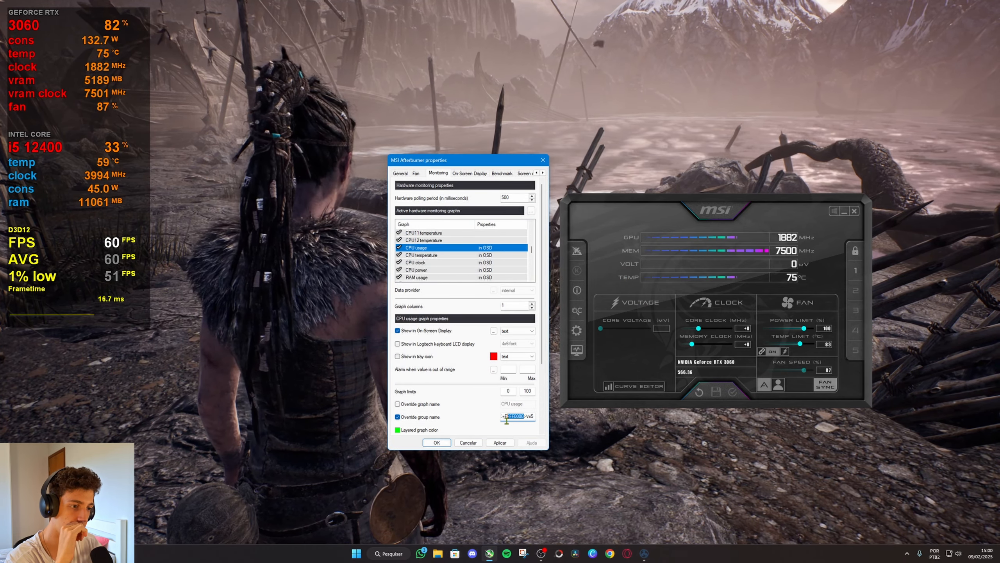
text(FF09)
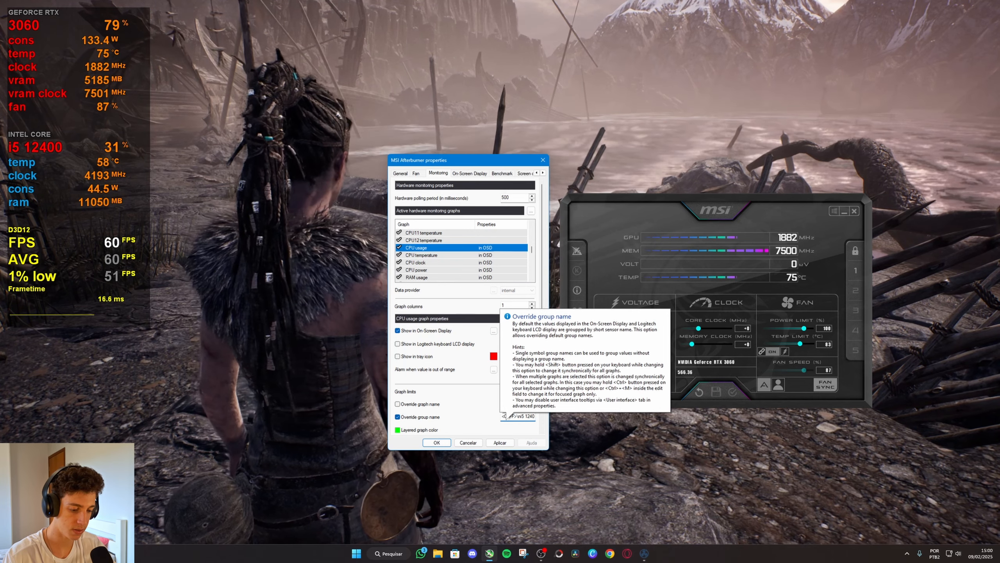
text(9C)
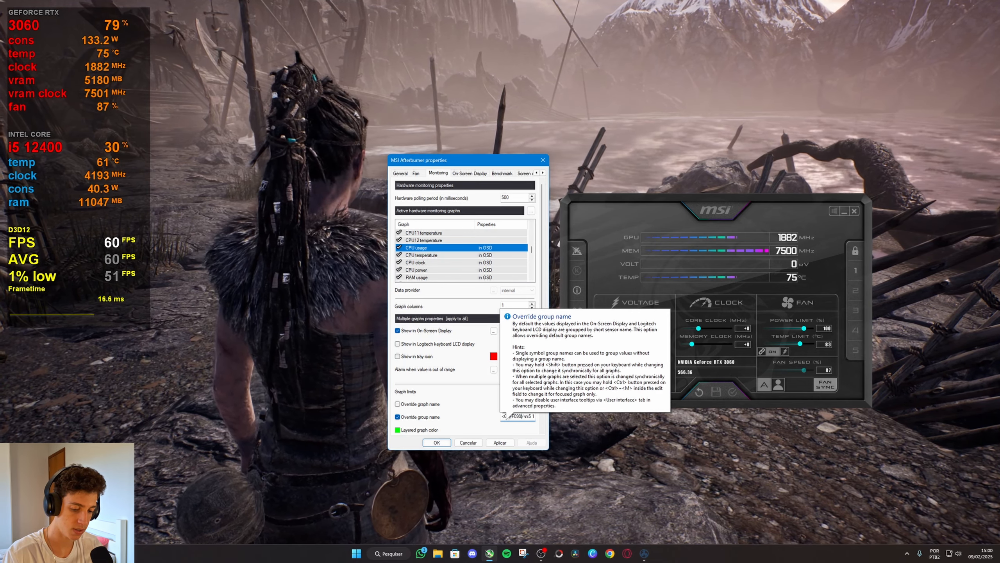
text(E6)
click(504, 443)
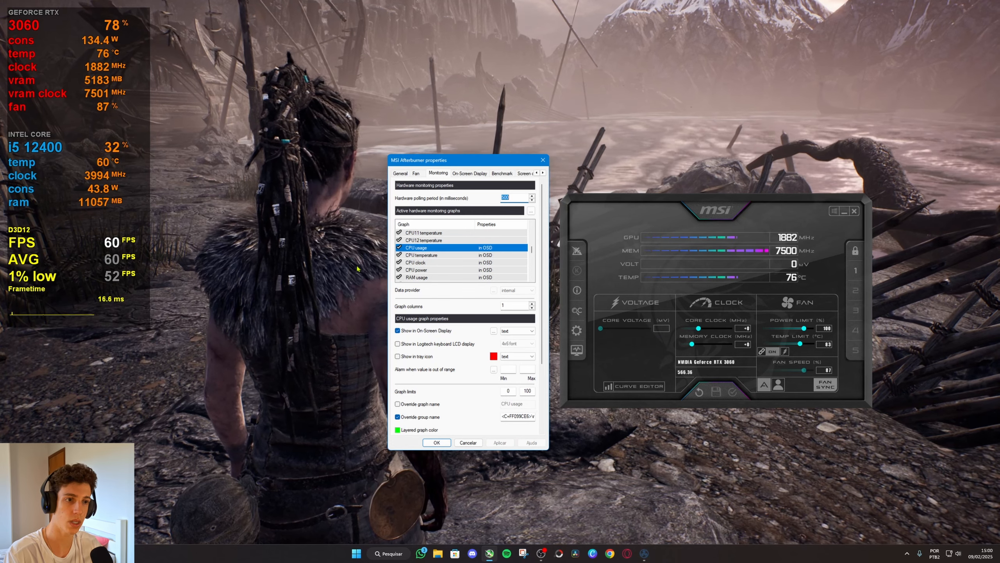
Insert the colour tag <C=FF878787> before <APP> in the Framerate graph's group name and apply the change.
scroll(508, 272, down, 5)
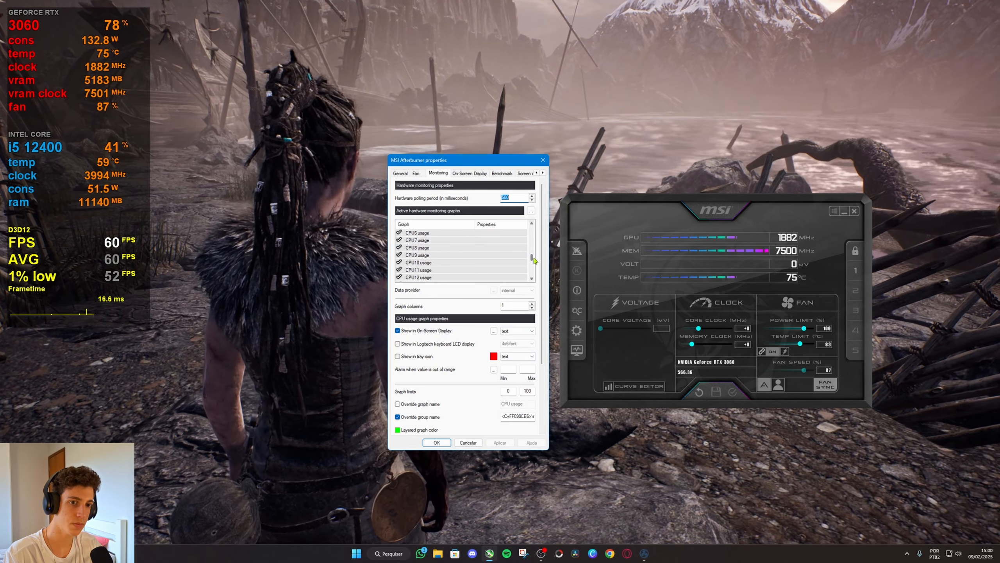
click(490, 255)
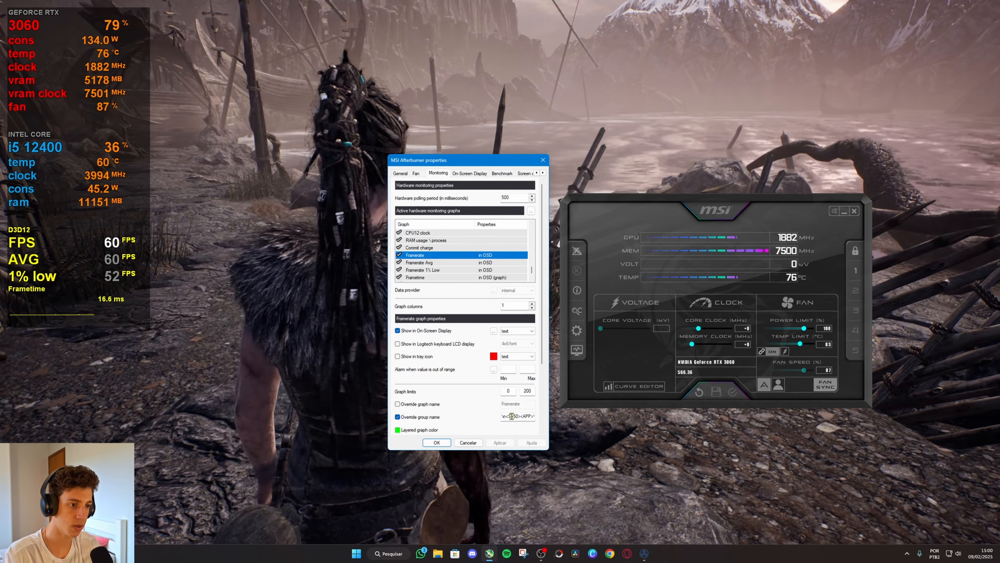
click(509, 419)
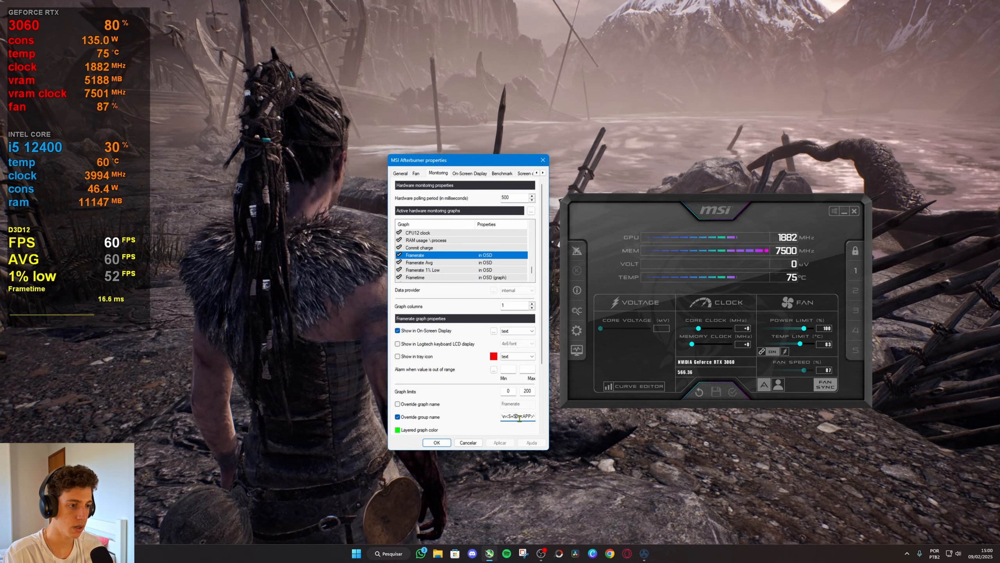
click(520, 418)
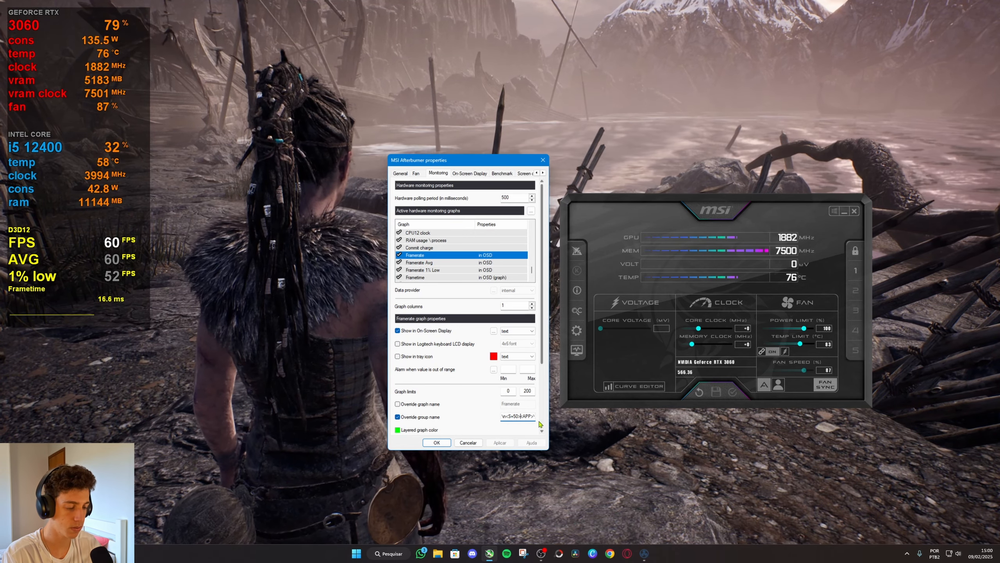
text(\\\\\\\\<A)
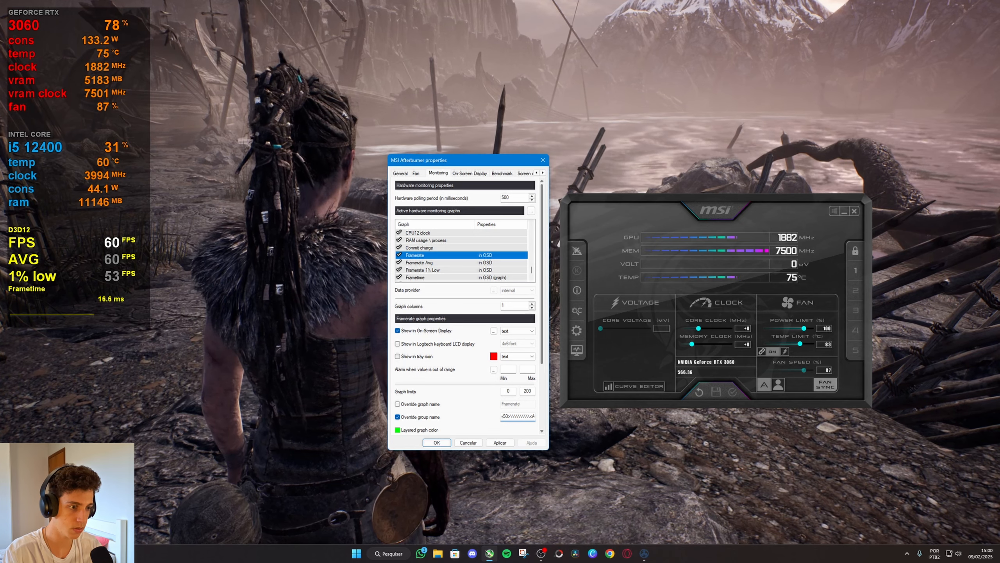
key(BackSpace)
key(BackSpace)
key(BackSpace)
key(BackSpace)
key(BackSpace)
key(BackSpace)
key(BackSpace)
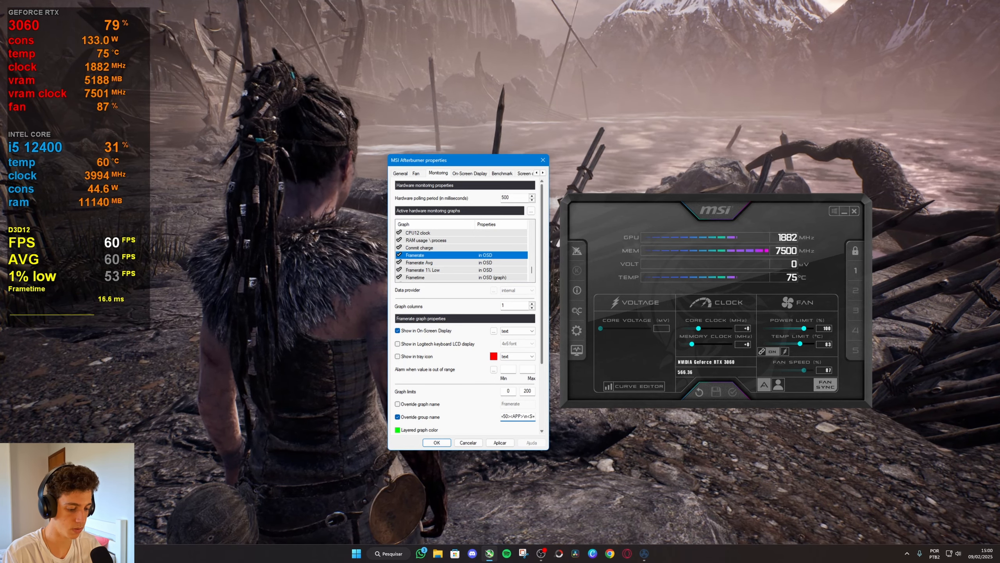
text(<)
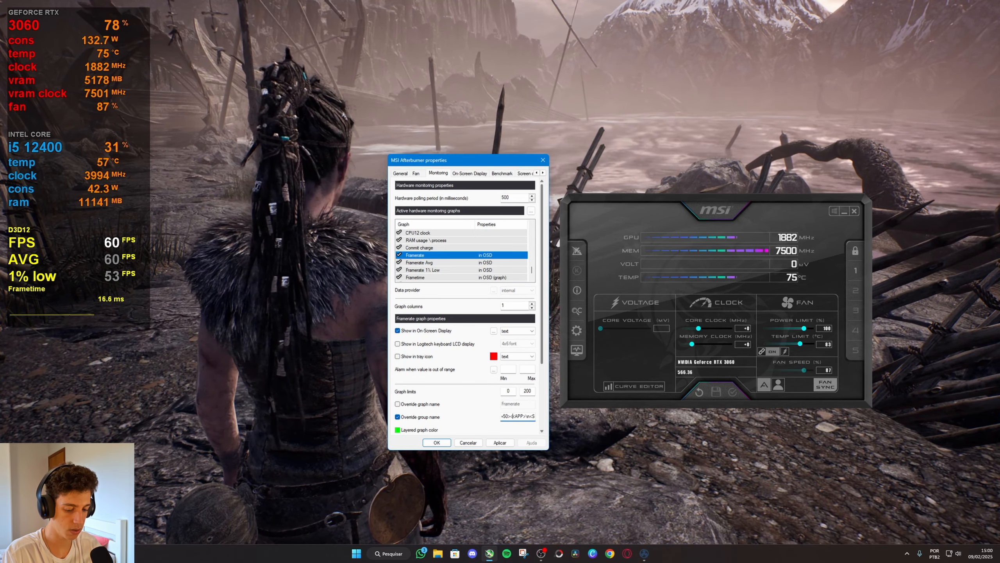
text(C)
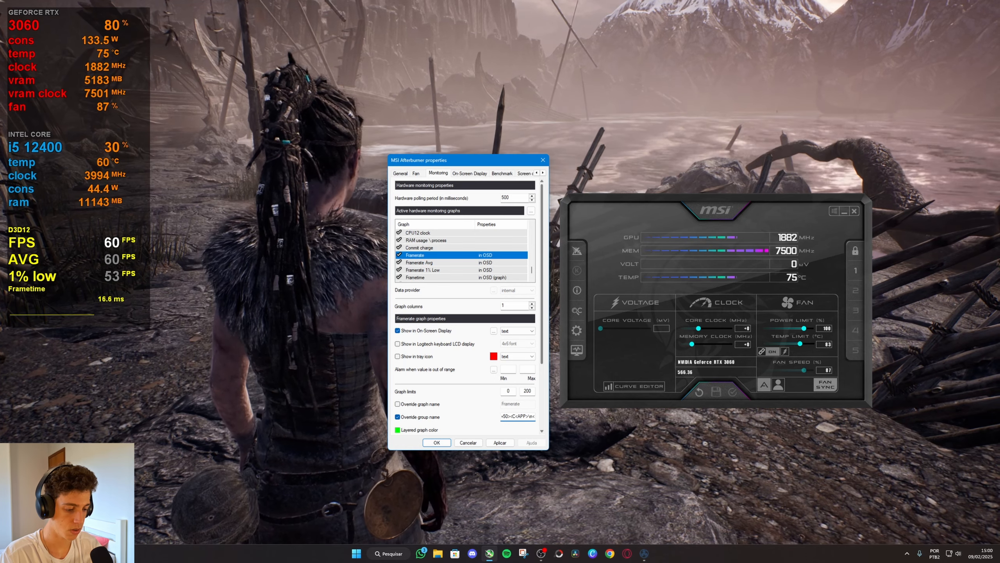
text(=FF)
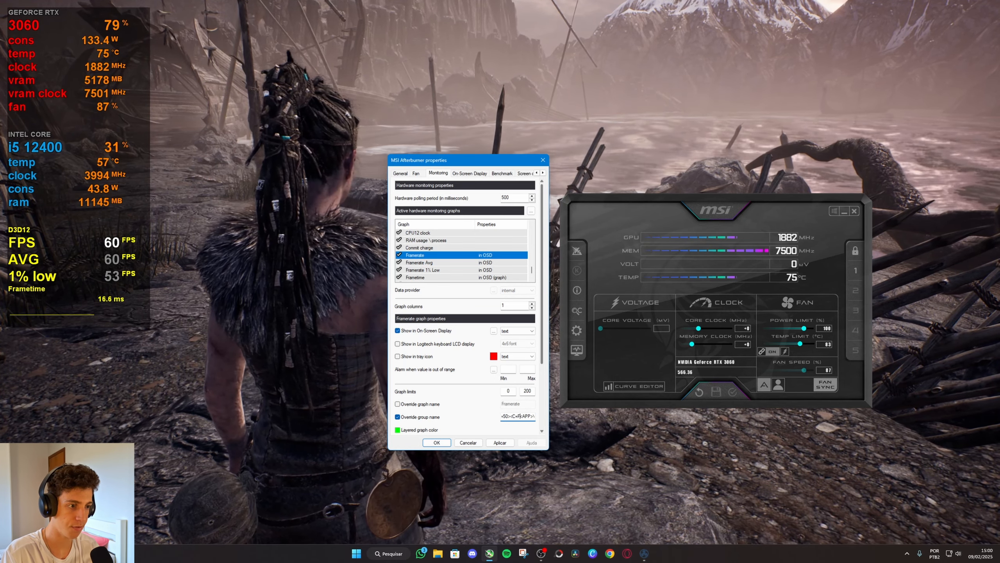
text(878787)
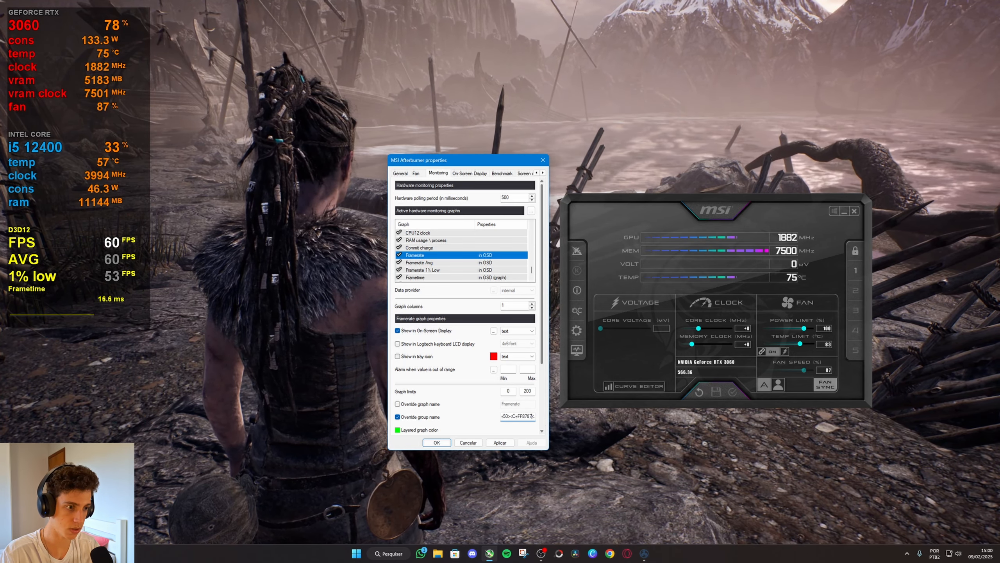
text(>)
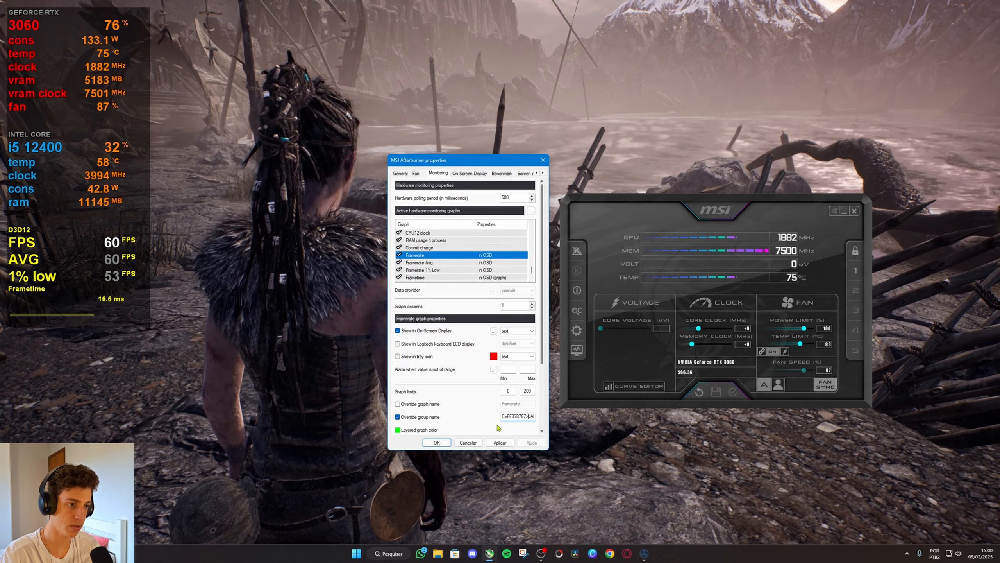
click(499, 442)
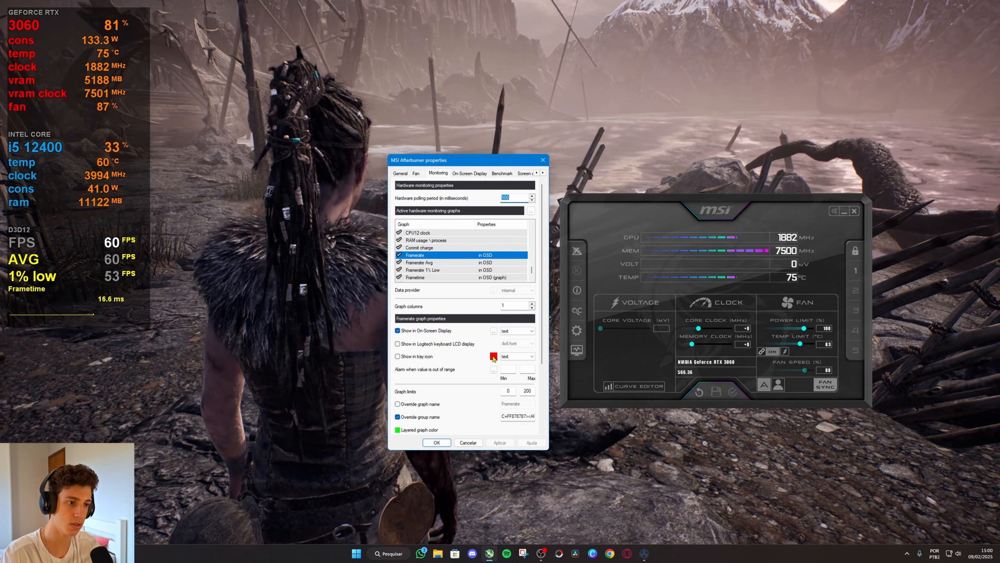
Insert the colour tag <C=FFFFFF00> after <S=100> in the Framerate graph's group name, checking the layout's colour codes, and apply the change.
click(531, 416)
key(Right)
key(Right)
key(Right)
key(Right)
key(Right)
key(Right)
key(Right)
key(Right)
key(Right)
key(Right)
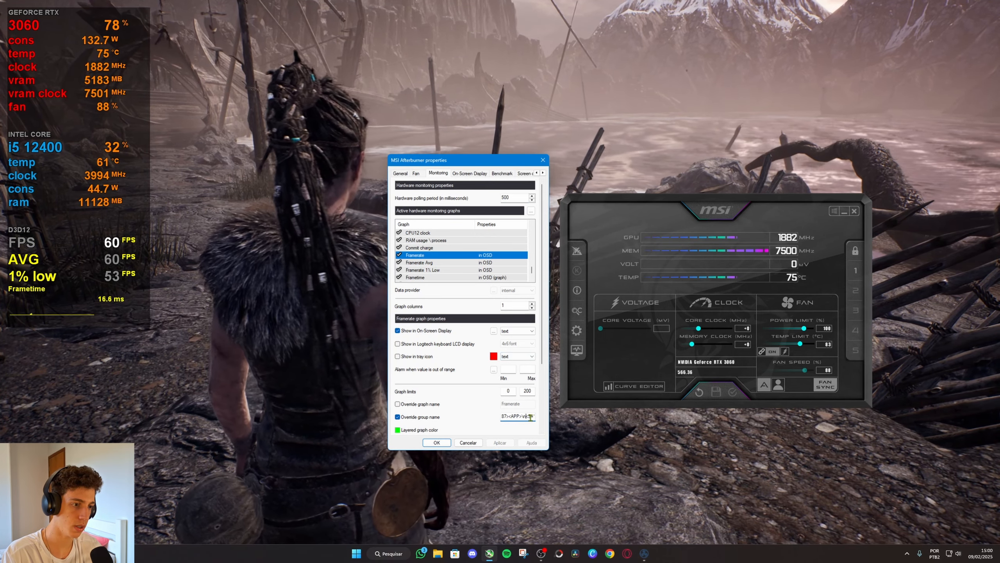
key(Right)
key(Right)
key(Right)
key(Right)
key(Right)
key(Right)
key(Right)
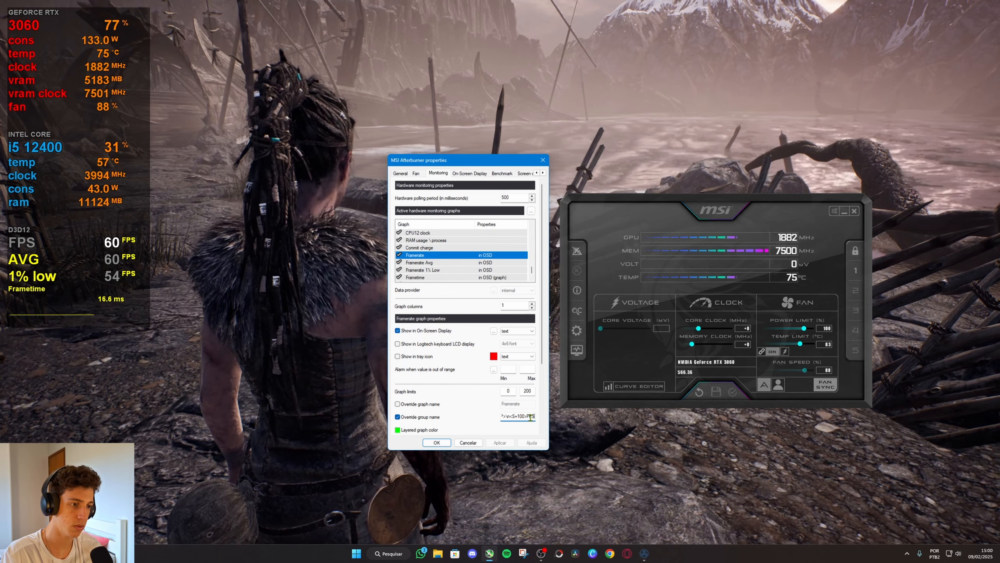
text(<)
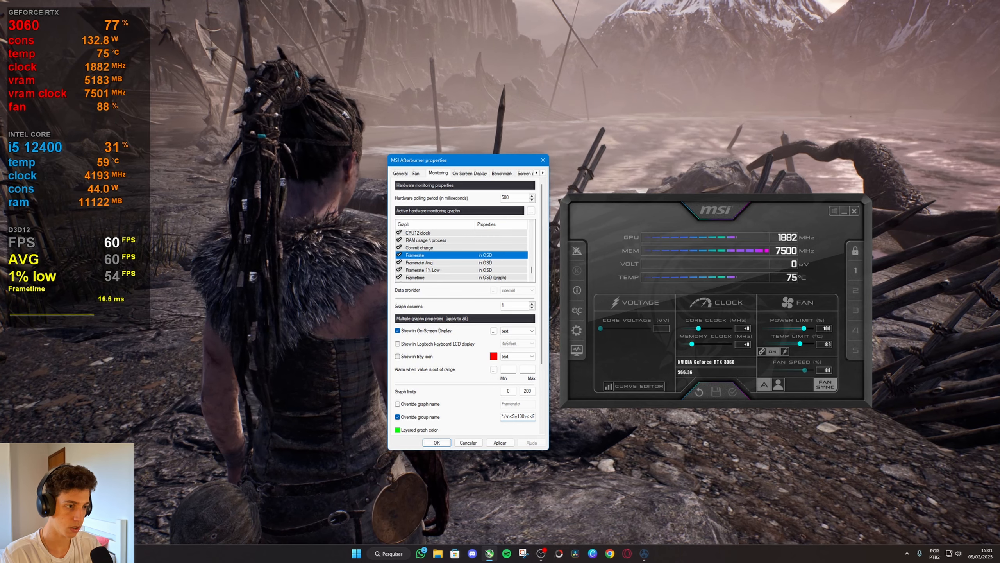
click(493, 331)
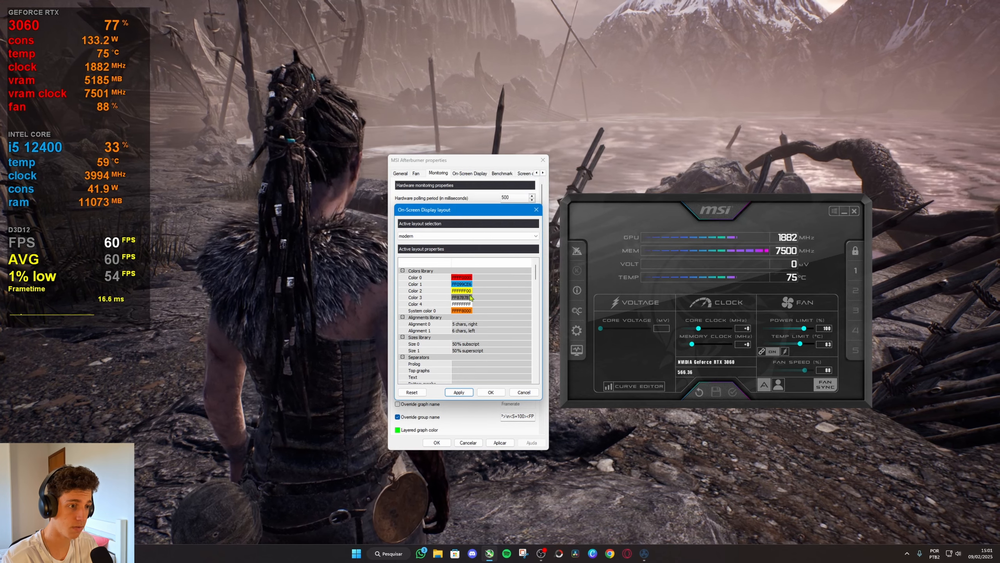
click(489, 393)
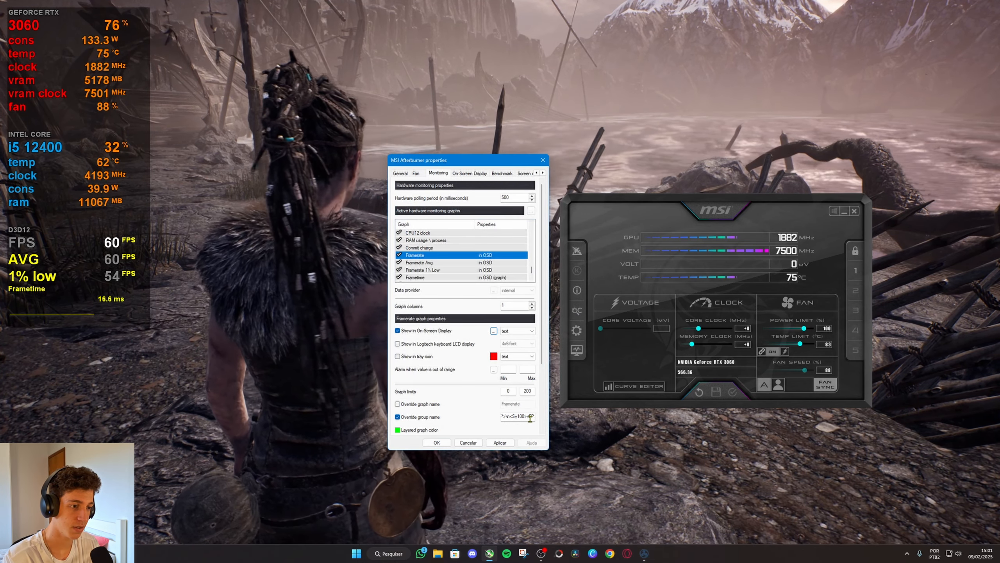
click(528, 417)
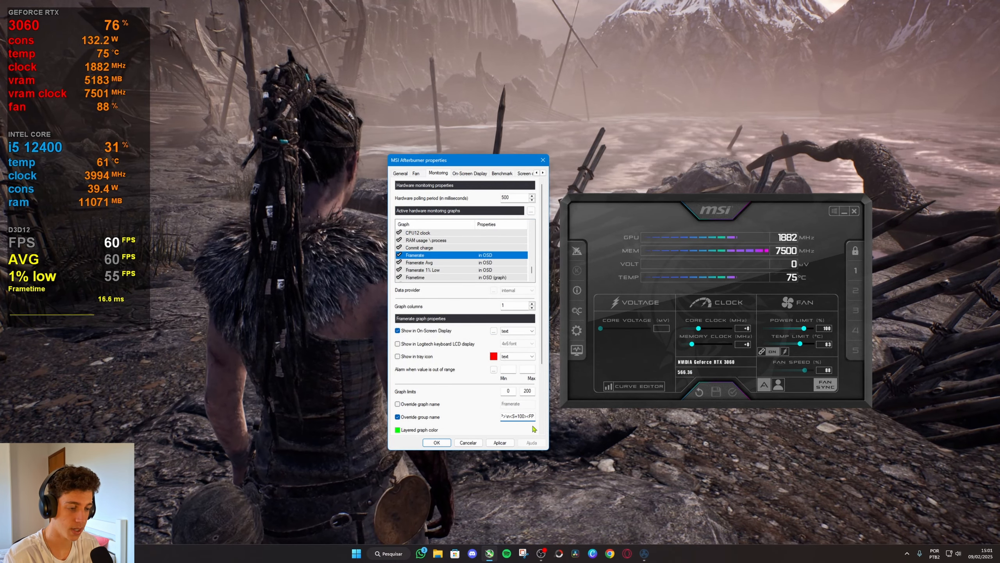
text(<C=F)
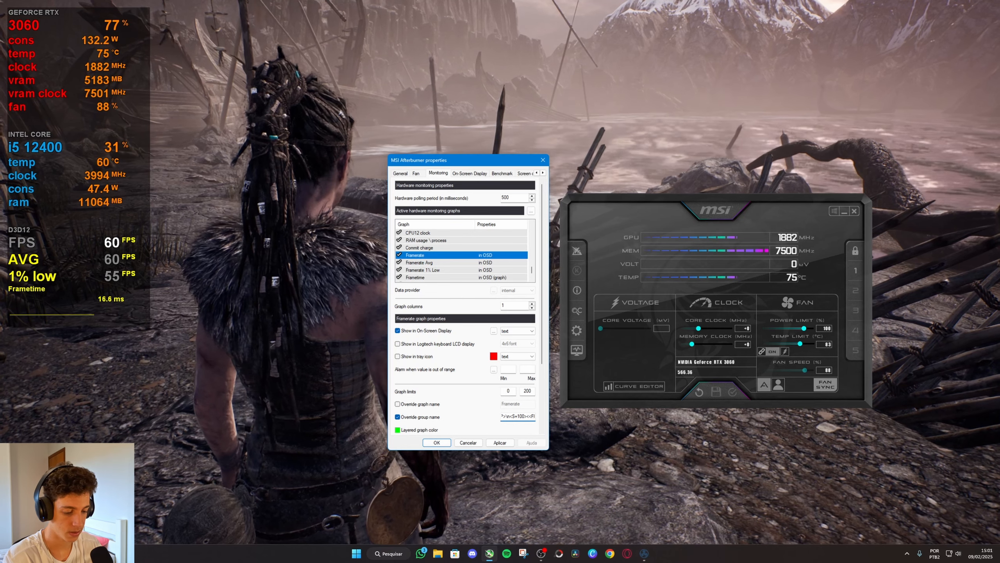
text(FFFFF)
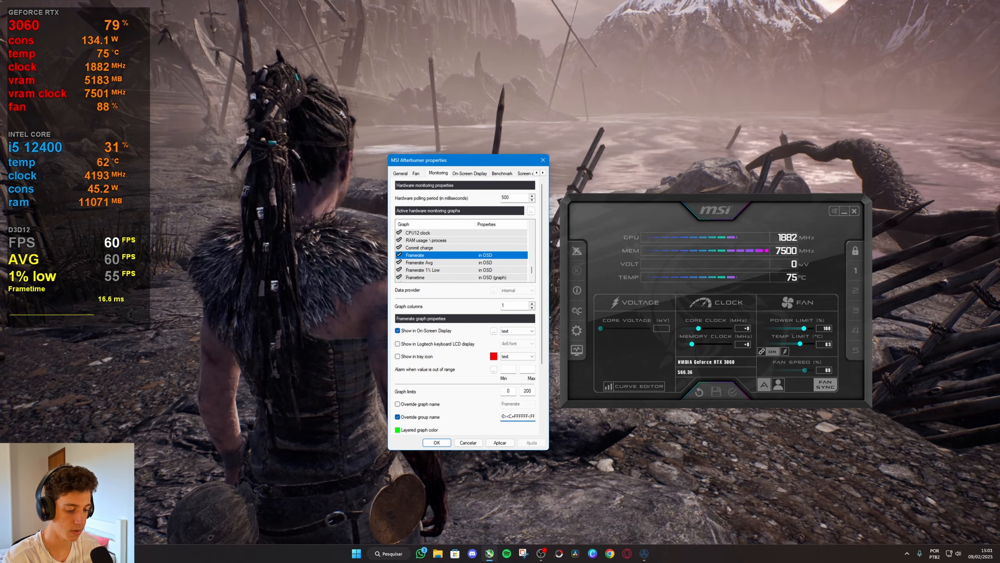
text(00)
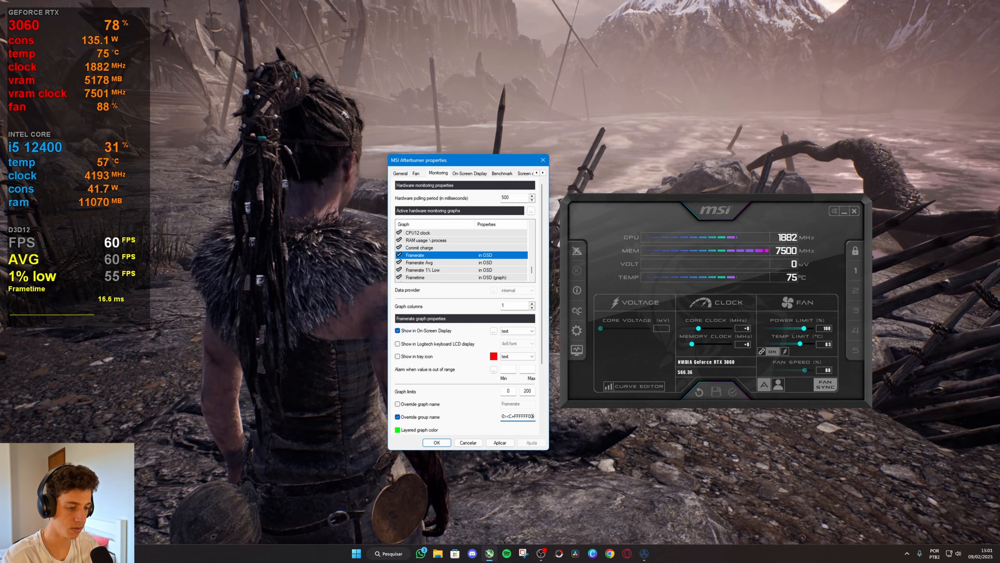
text(><FPS)
click(499, 442)
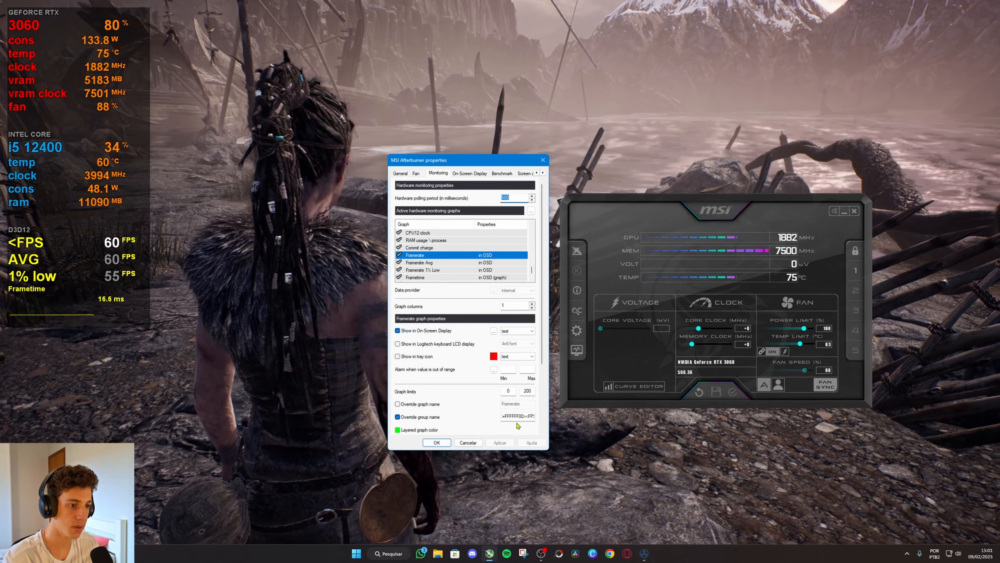
Delete the stray < before FPS in the Framerate graph's group name and apply the change.
click(509, 417)
key(Left)
key(Left)
key(Left)
key(Left)
key(Left)
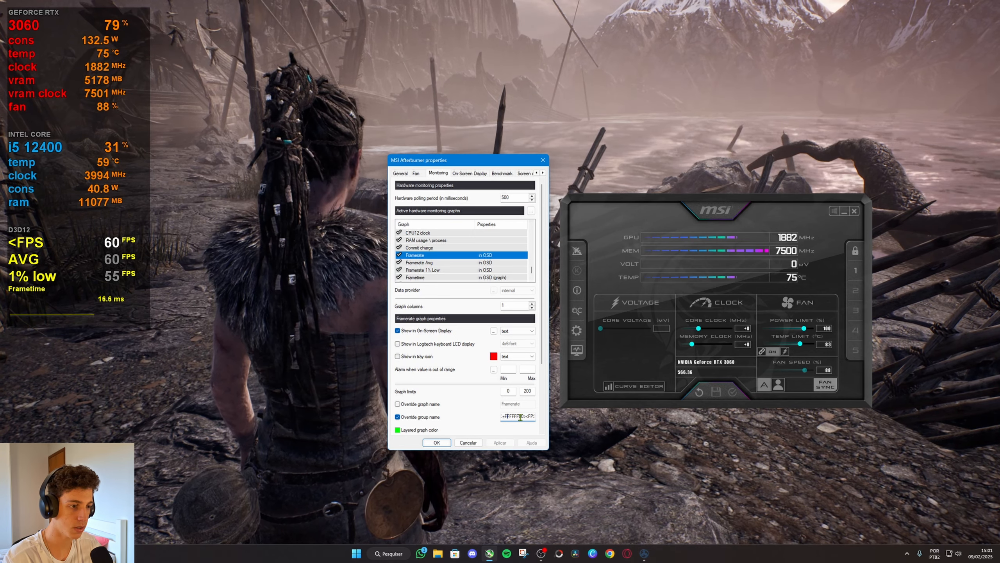
key(Right)
key(Right)
key(Right)
key(Right)
key(Right)
key(Right)
key(Right)
key(Right)
key(Right)
key(Right)
key(Right)
key(Right)
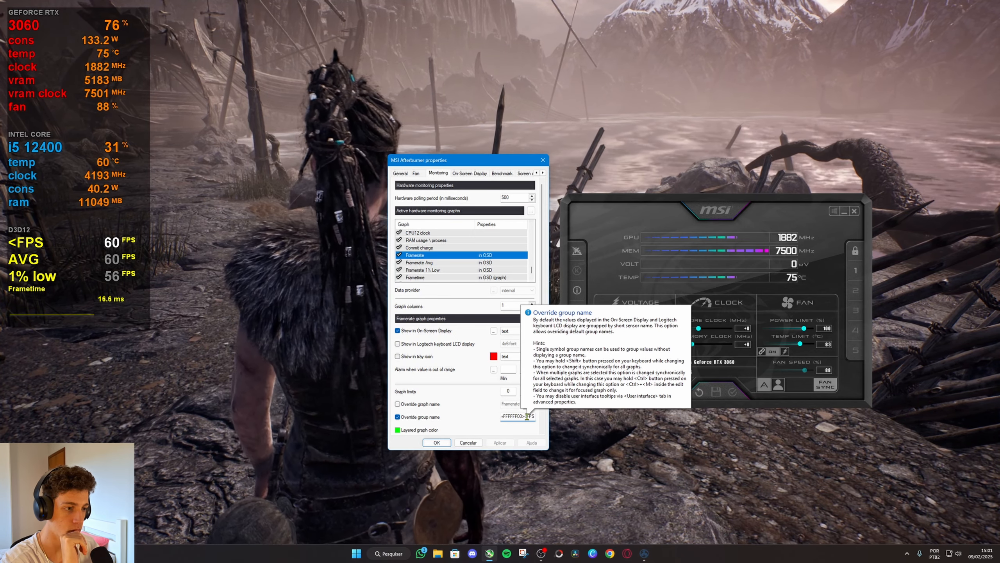
key(BackSpace)
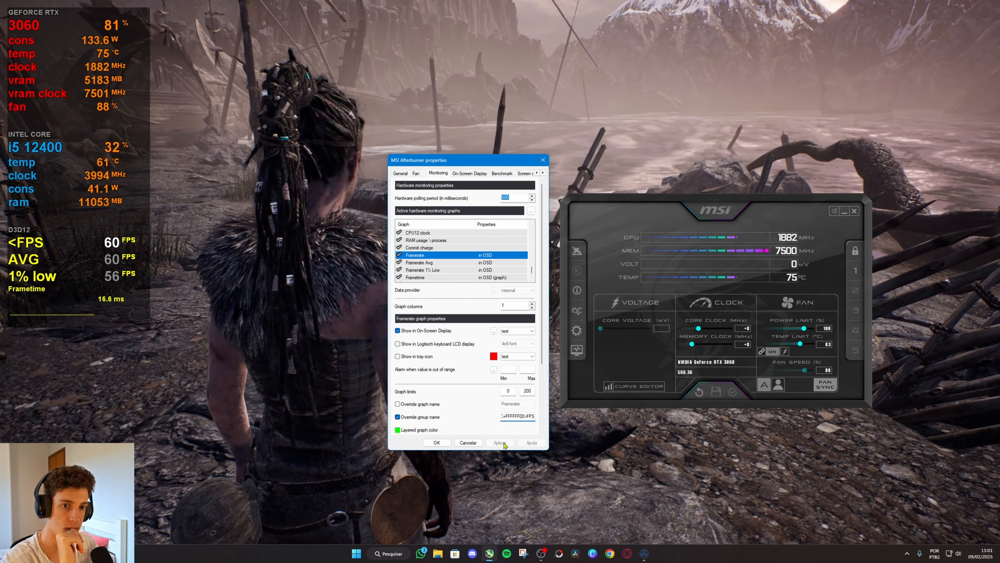
click(501, 442)
Review the tags in the Framerate graph's group name back to its beginning.
click(527, 417)
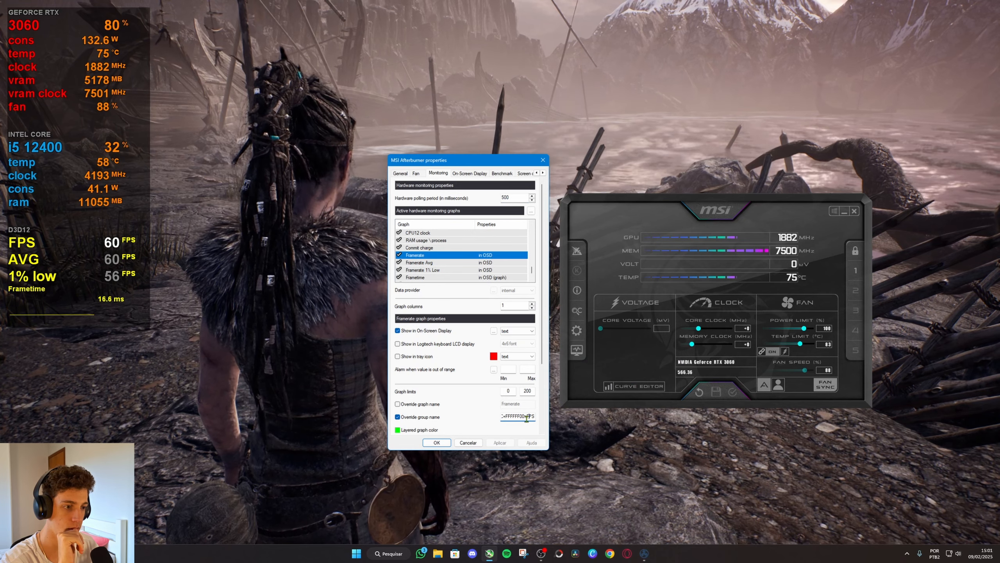
key(Left)
key(Left)
key(Left)
key(Left)
key(Left)
key(Left)
key(Left)
key(Left)
key(Left)
key(Left)
key(Left)
key(Left)
key(Left)
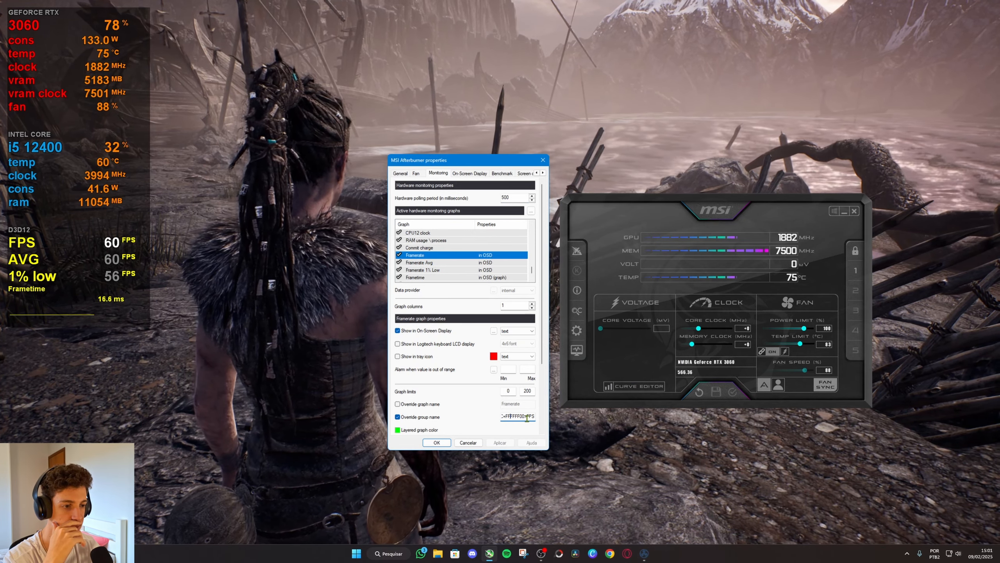
key(Left)
key(Left)
key(Left)
key(Left)
key(Left)
key(Left)
key(Left)
key(Left)
key(Left)
key(Left)
key(Left)
key(Left)
key(Left)
key(Left)
key(Left)
key(Left)
key(Left)
key(Left)
key(Left)
key(Left)
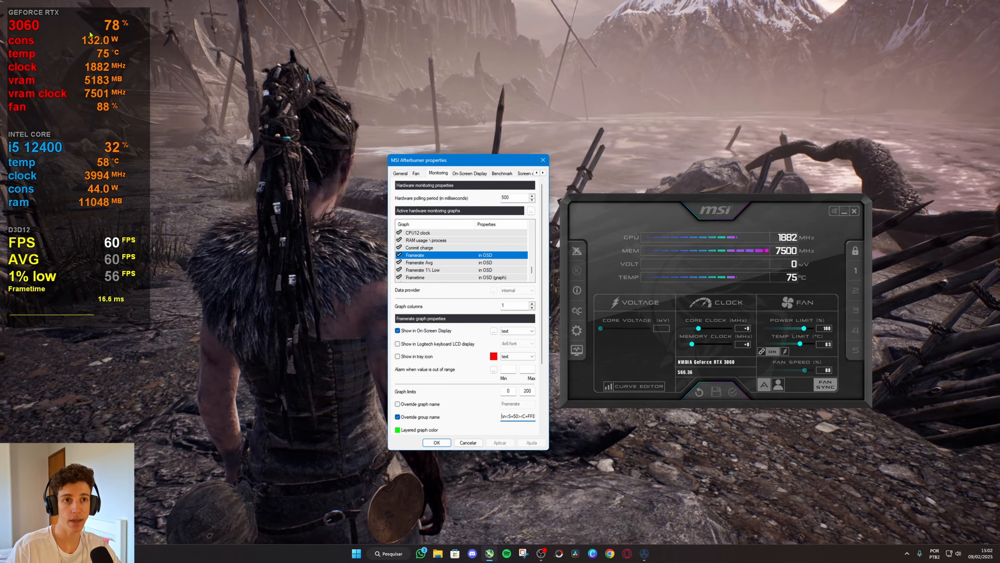
Change Color 0 in the overlay layout's colours library to blue (R 0, G 128, B 255) and apply it.
click(493, 330)
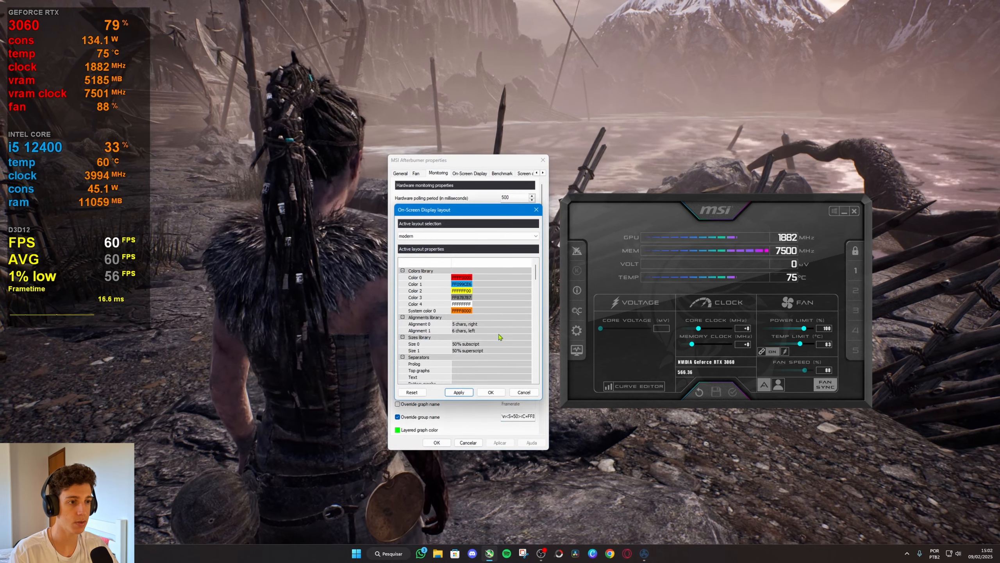
click(463, 278)
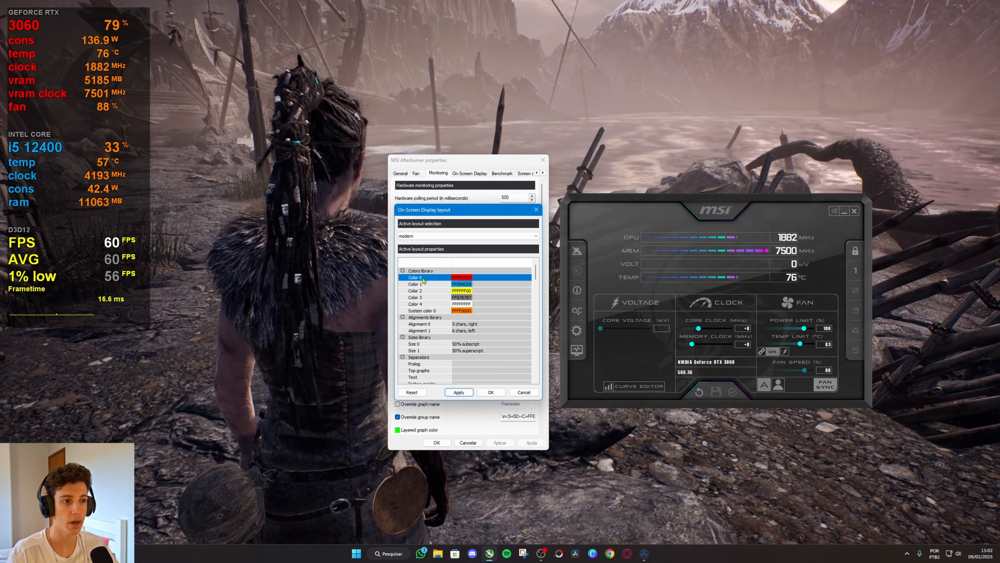
click(463, 278)
click(436, 333)
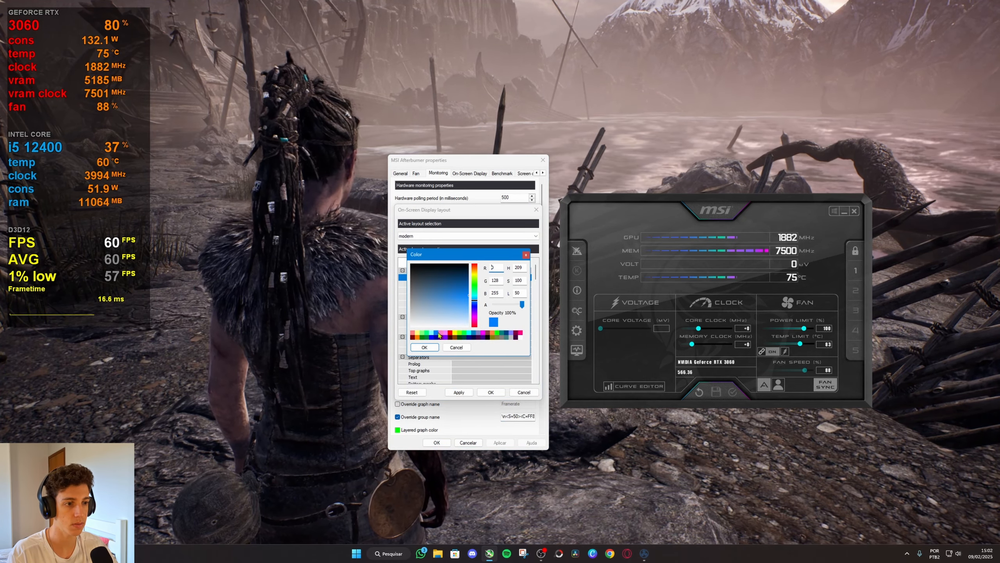
click(424, 347)
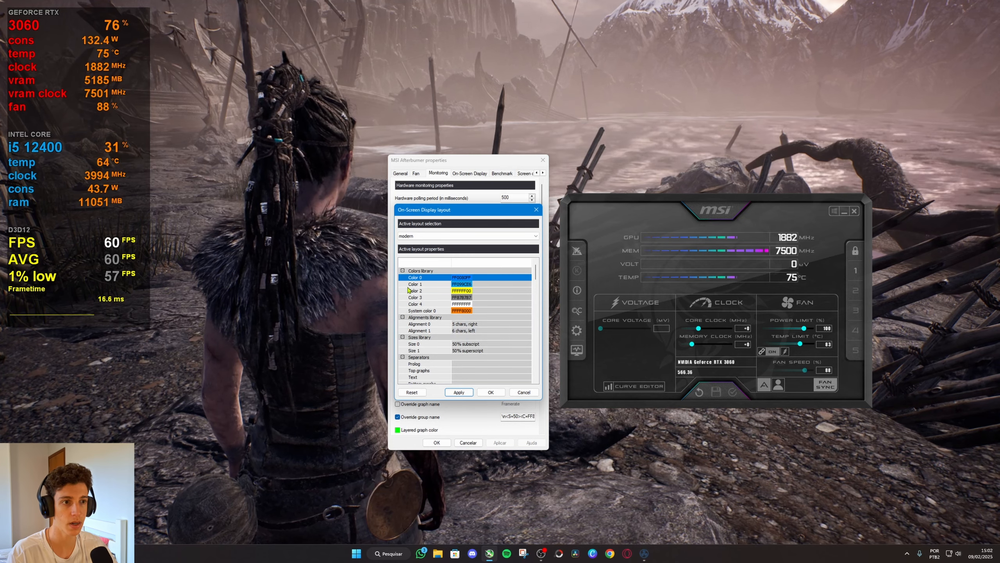
click(460, 392)
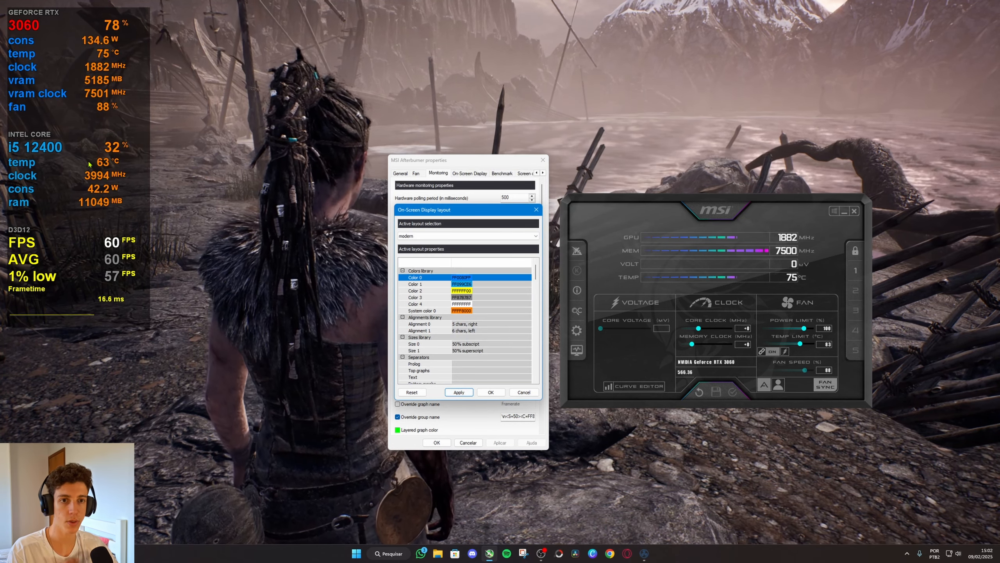
Set Color 0 in the overlay layout's colours library back to red and apply it.
click(462, 277)
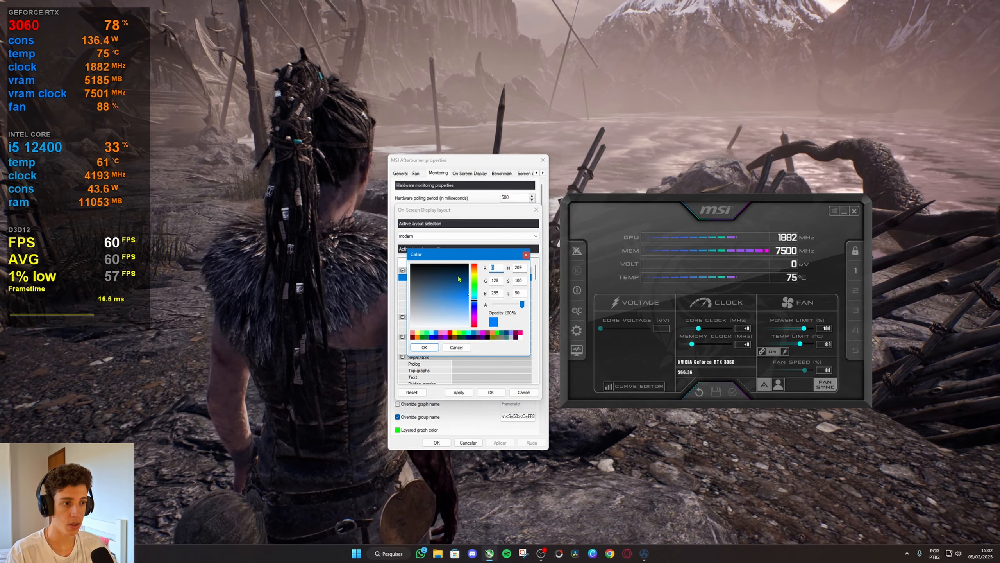
click(450, 333)
click(429, 347)
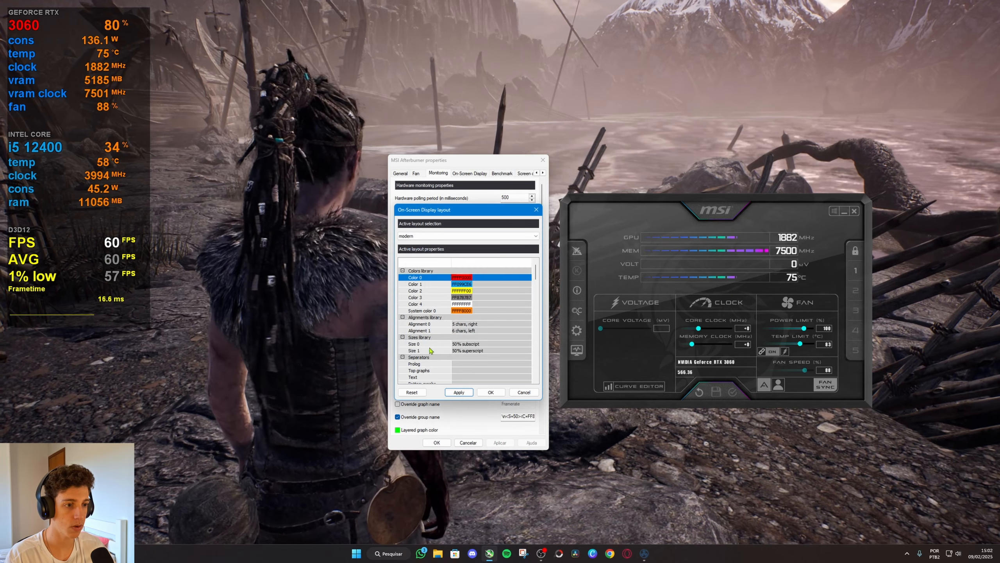
click(458, 392)
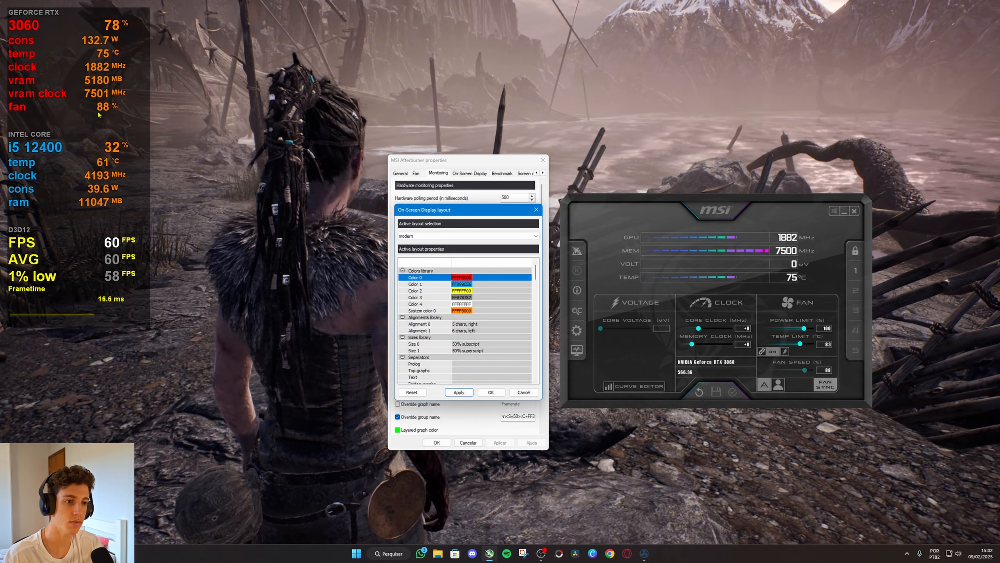
Inspect the colour definition of System color 0 and close the overlay layout.
double_click(463, 311)
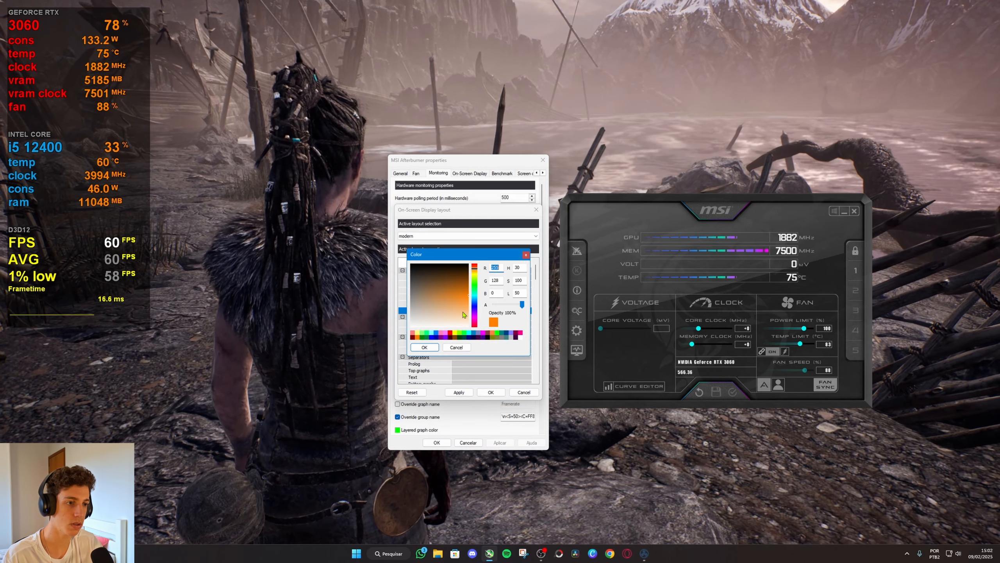
click(424, 347)
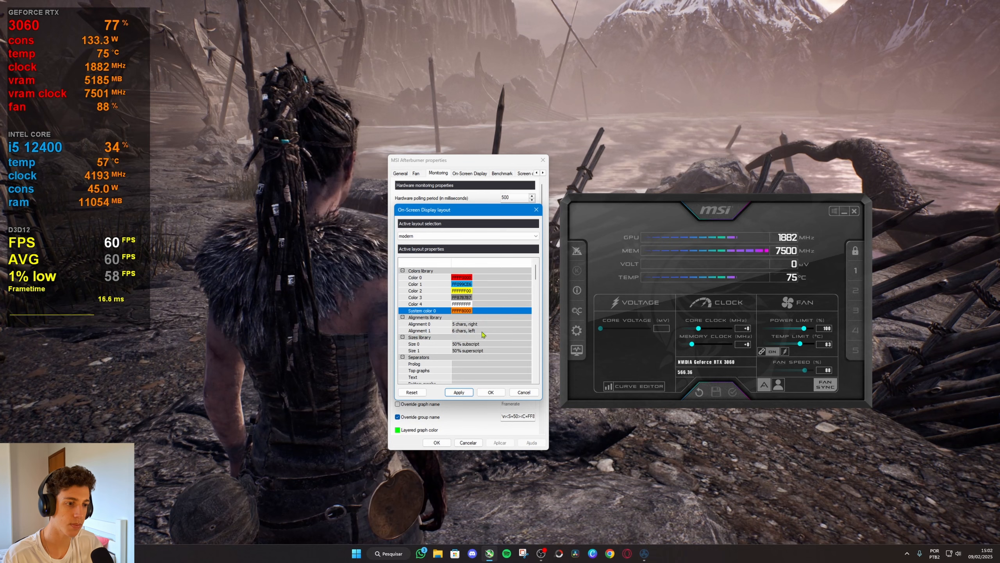
click(491, 393)
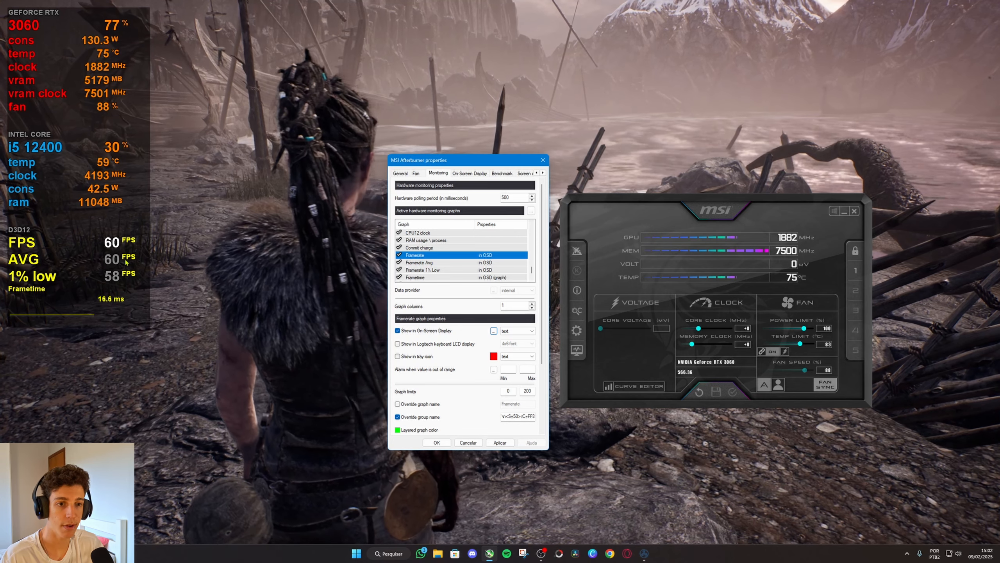
Try red (FFFF0000) as the Framerate units colour in the overlay layout, apply it, and restore yellow (FFFFFF00).
click(493, 330)
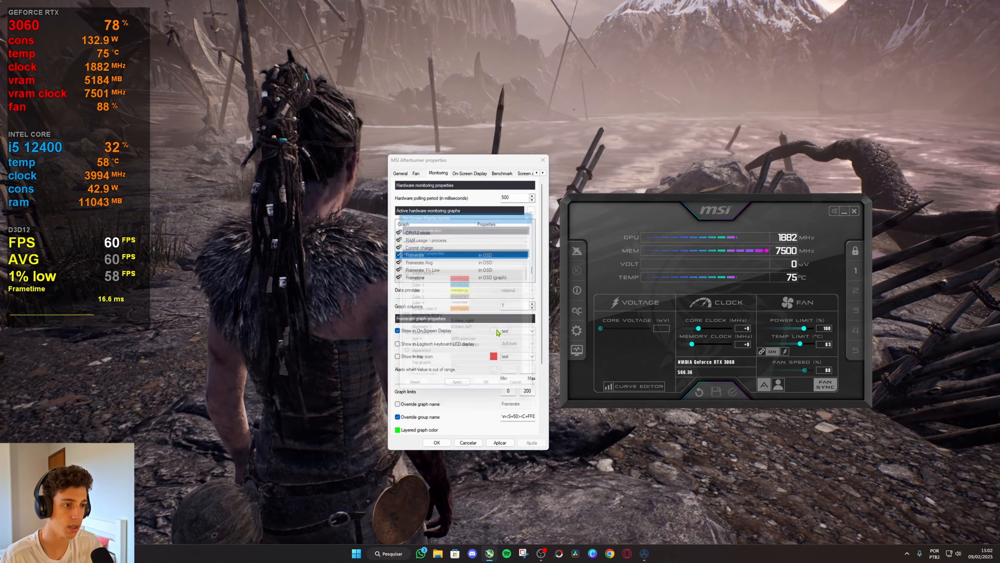
drag(535, 265, 521, 334)
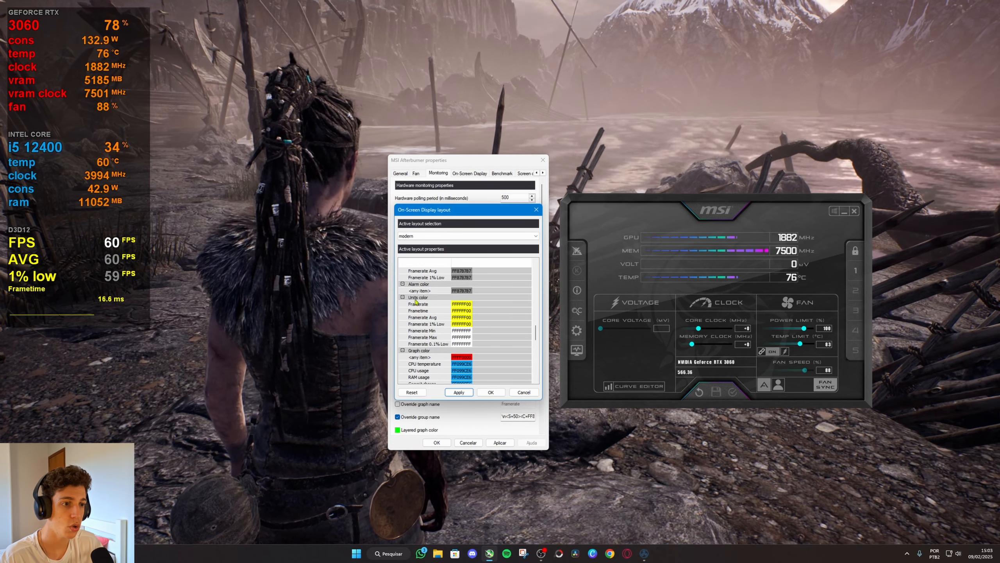
click(462, 307)
click(462, 308)
click(471, 322)
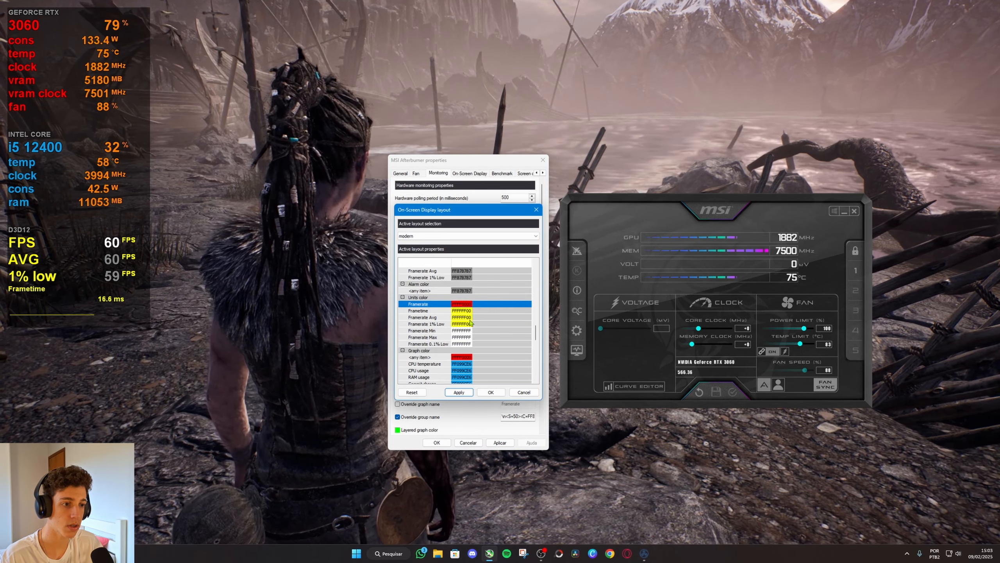
click(462, 393)
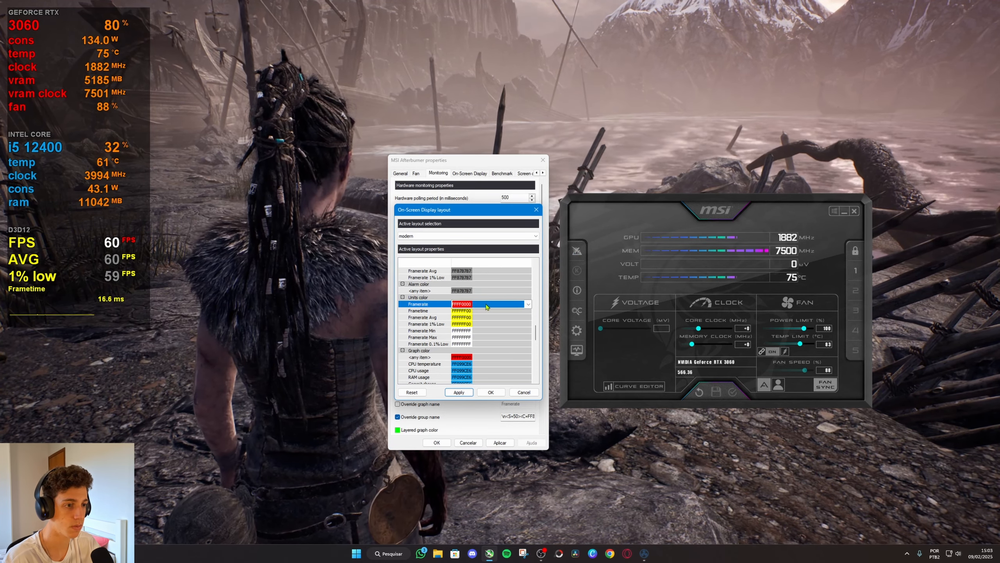
click(487, 307)
click(487, 356)
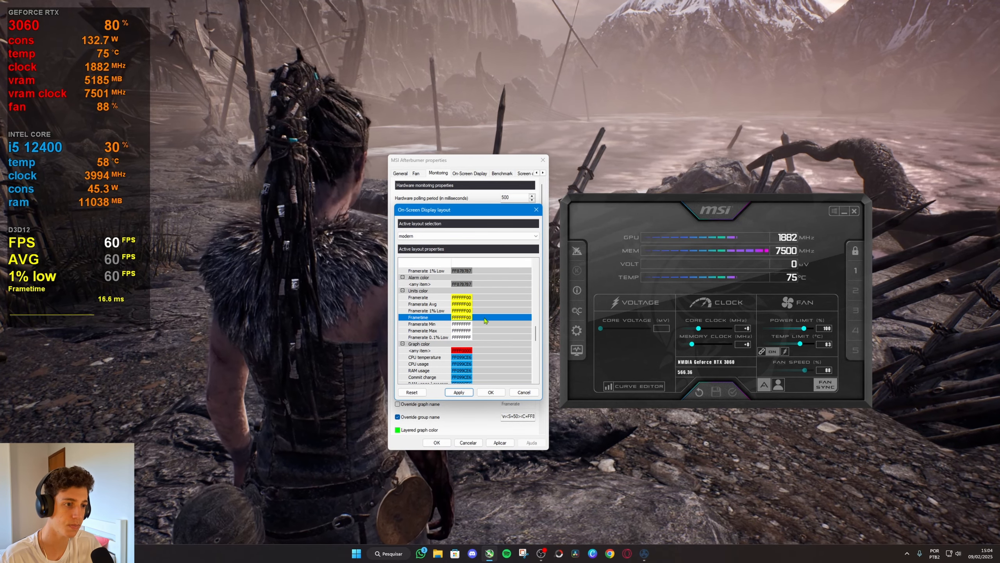
Change the Framerate Avg value colour in the overlay layout to yellow (FFFFFF00) and apply it.
drag(537, 334, 530, 327)
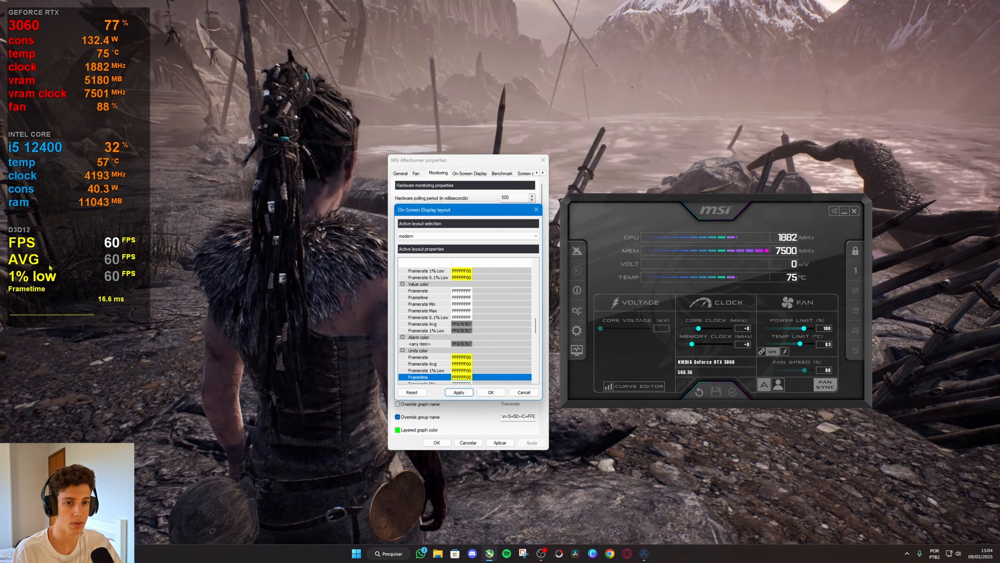
click(465, 325)
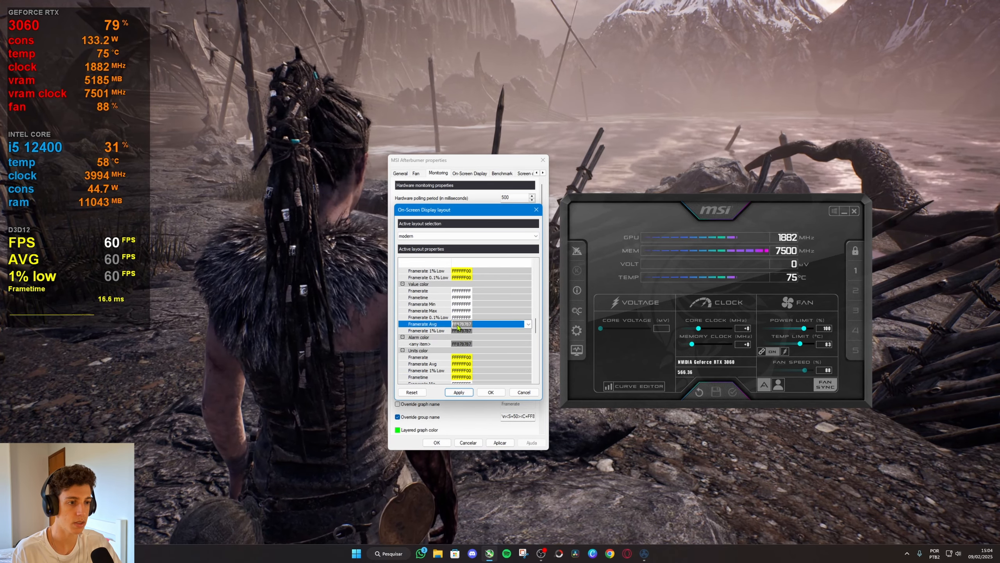
click(472, 325)
click(473, 344)
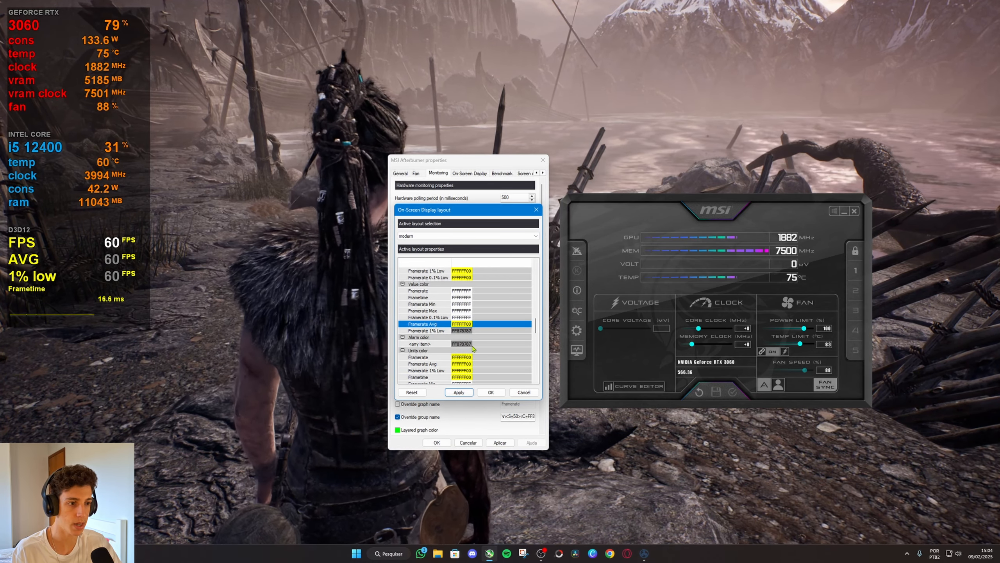
click(465, 393)
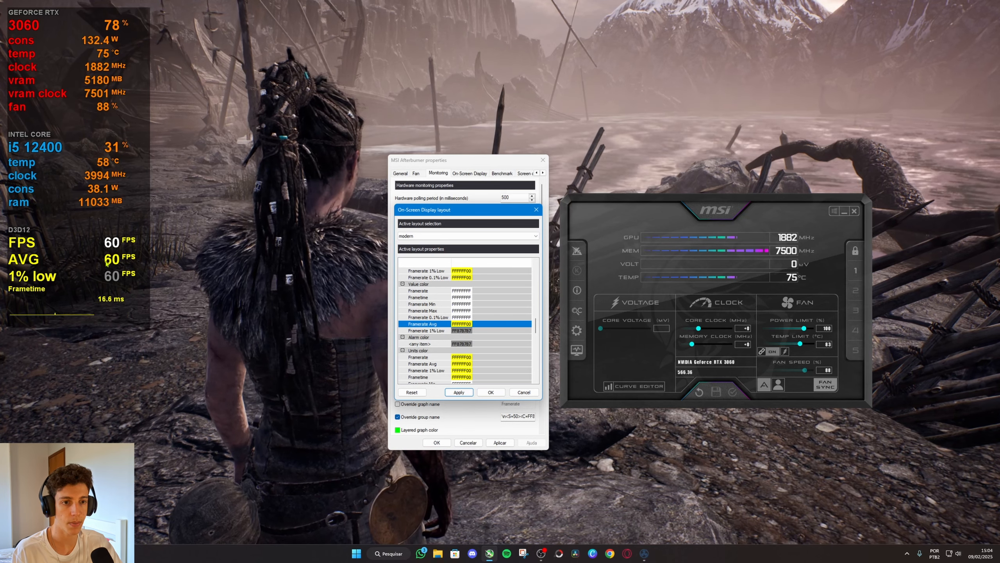
Set the Framerate Avg value colour back to the library's grey and apply it.
click(494, 325)
click(471, 339)
click(458, 392)
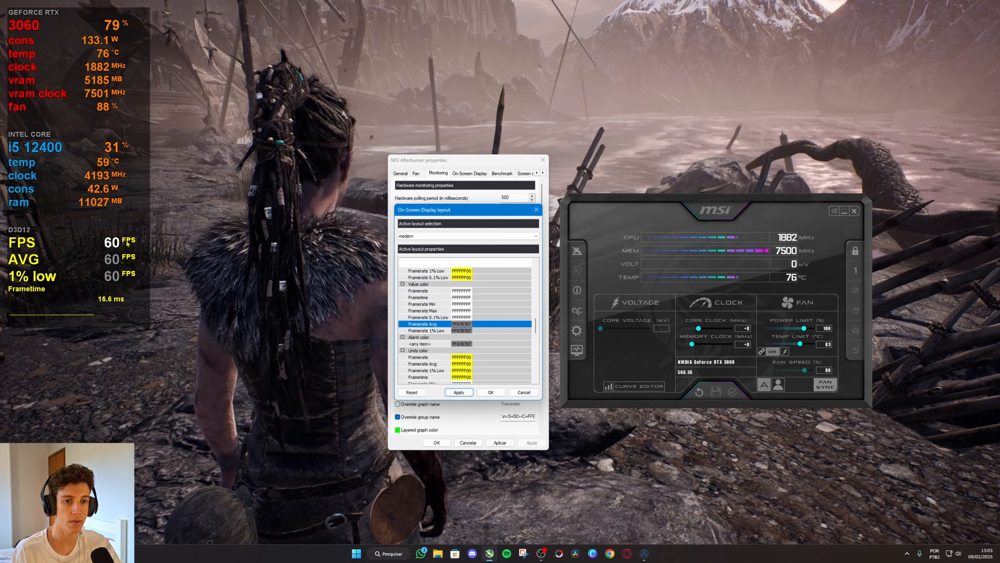
Accept the overlay layout, apply the monitoring settings and close the Afterburner properties.
click(491, 392)
mouse_move(479, 160)
mouse_down()
mouse_move(510, 145)
mouse_move(479, 146)
mouse_up()
click(519, 429)
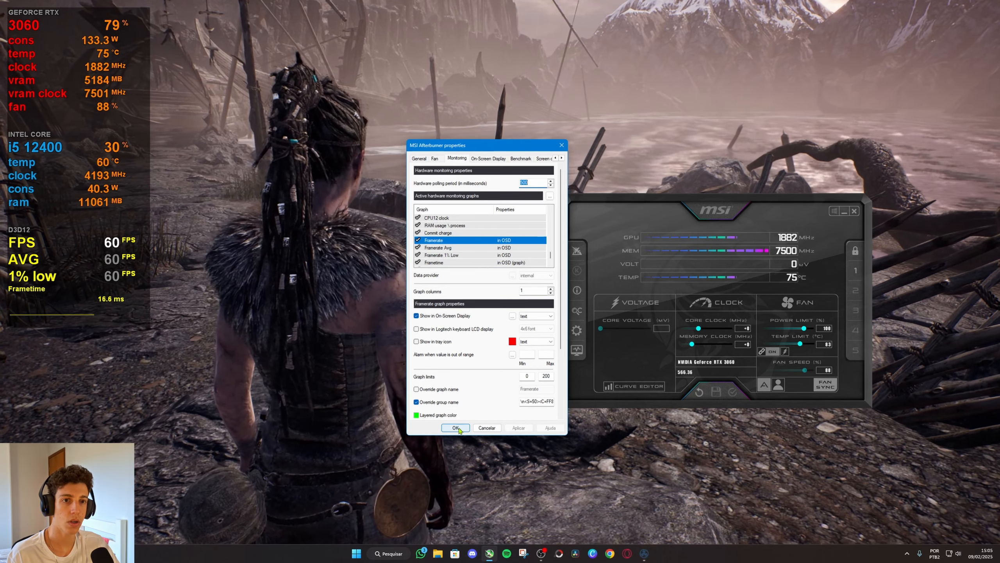
click(455, 428)
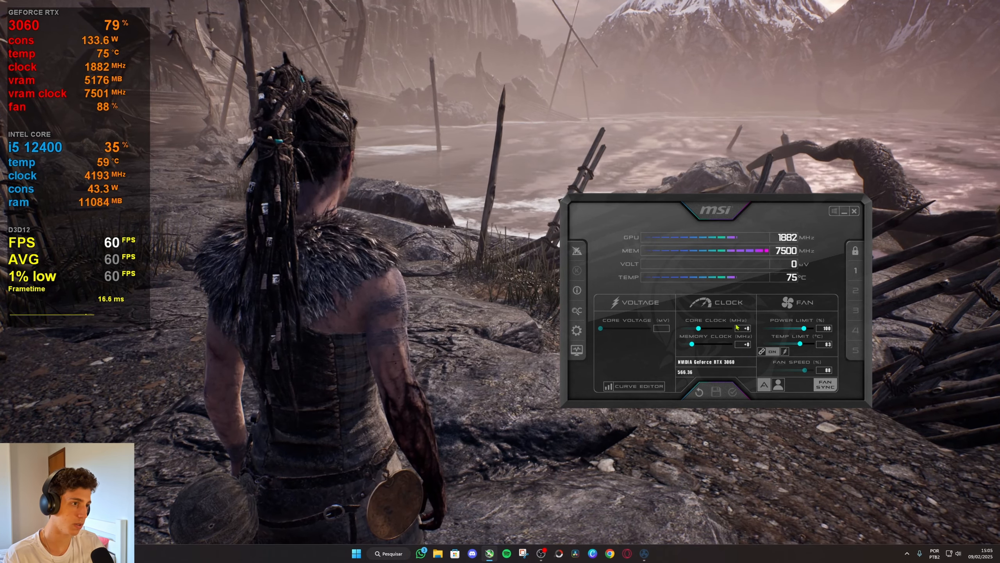
Open RivaTuner Statistics Server and reposition the overlay slightly inset from the game screen's upper-left corner with equal horizontal and vertical offsets.
click(907, 553)
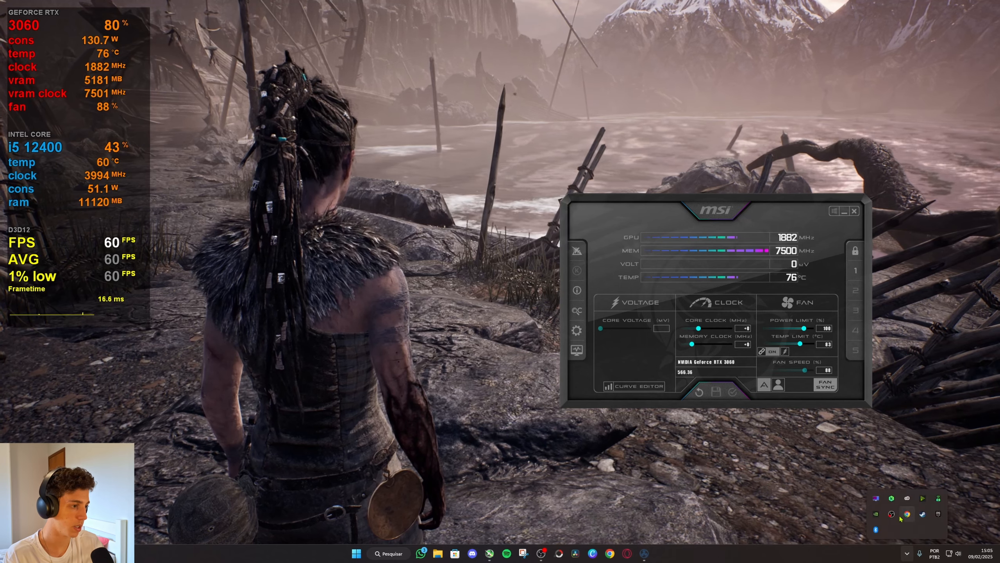
click(906, 514)
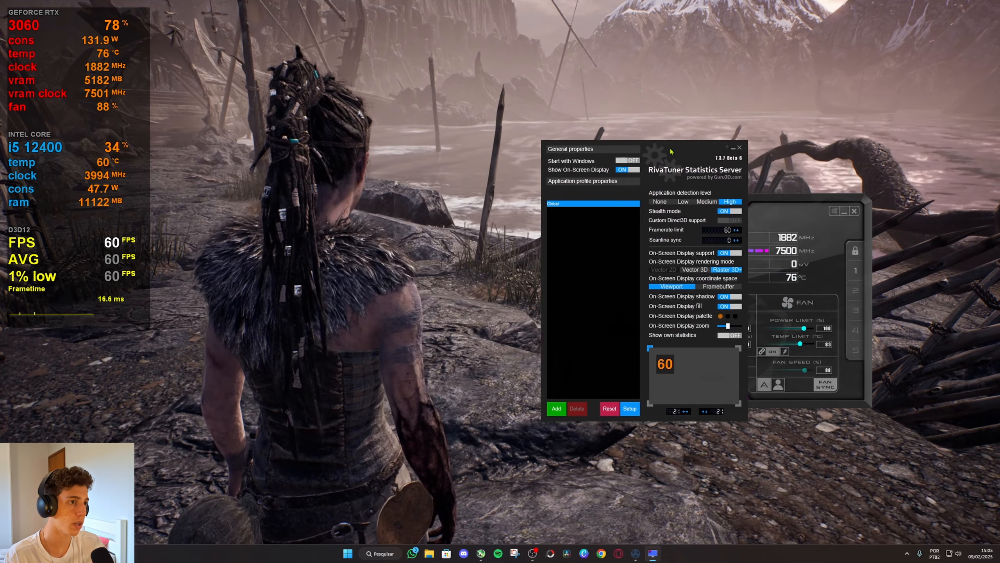
drag(671, 151, 522, 151)
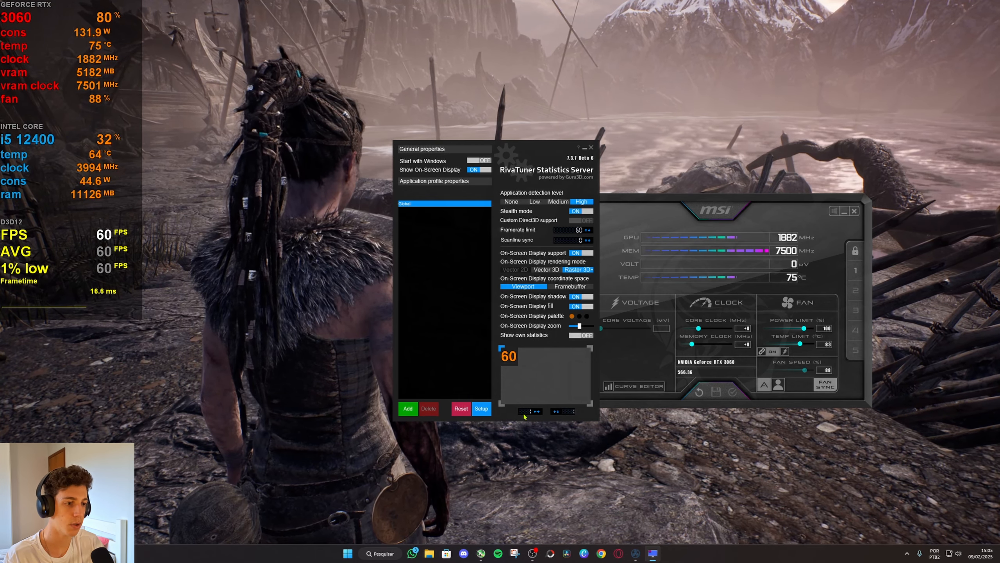
mouse_move(511, 359)
mouse_down()
mouse_move(572, 386)
mouse_move(514, 359)
mouse_up()
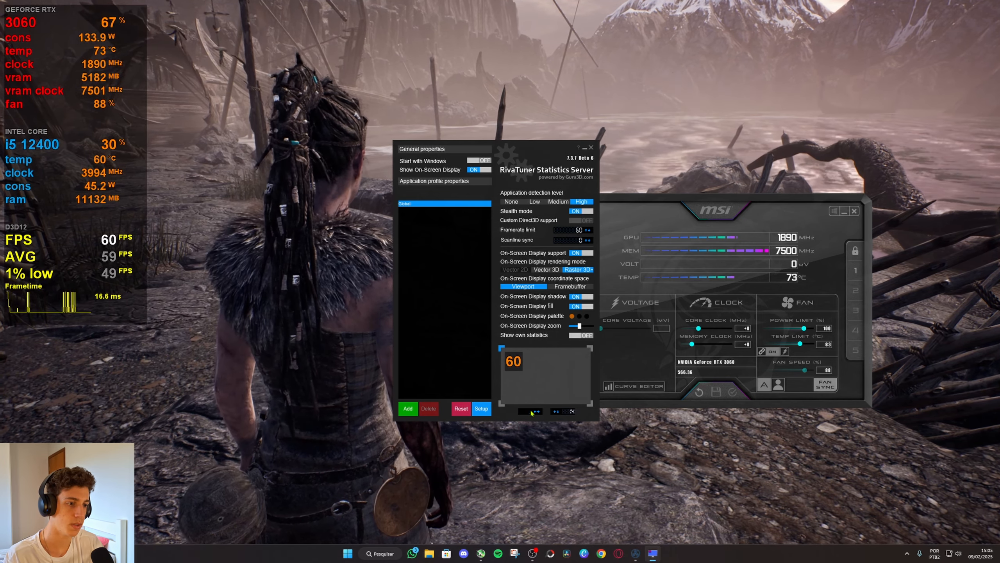
click(558, 411)
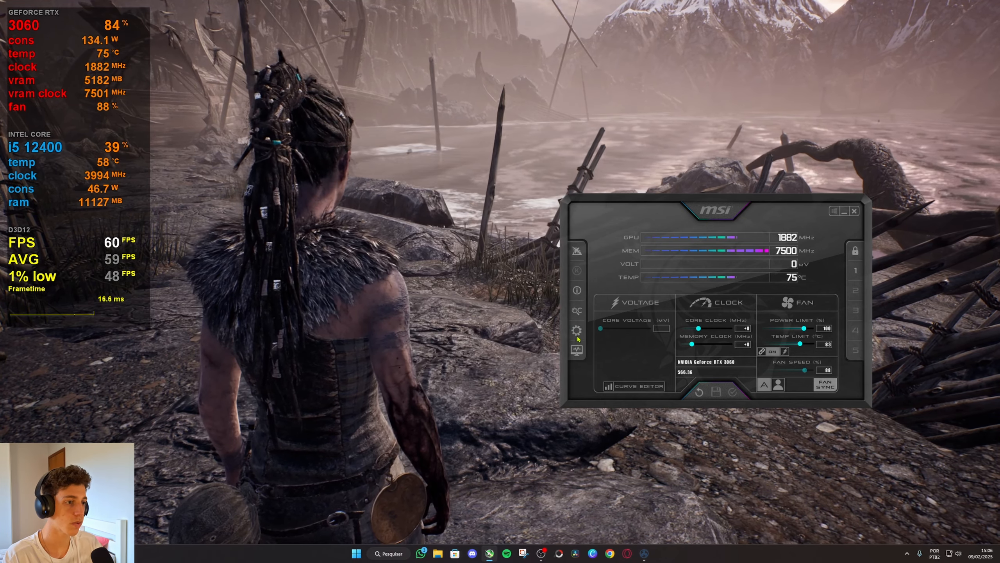
Reopen the overlay layout from Afterburner's monitoring settings, set the Graph Width to -12 and apply it.
click(576, 332)
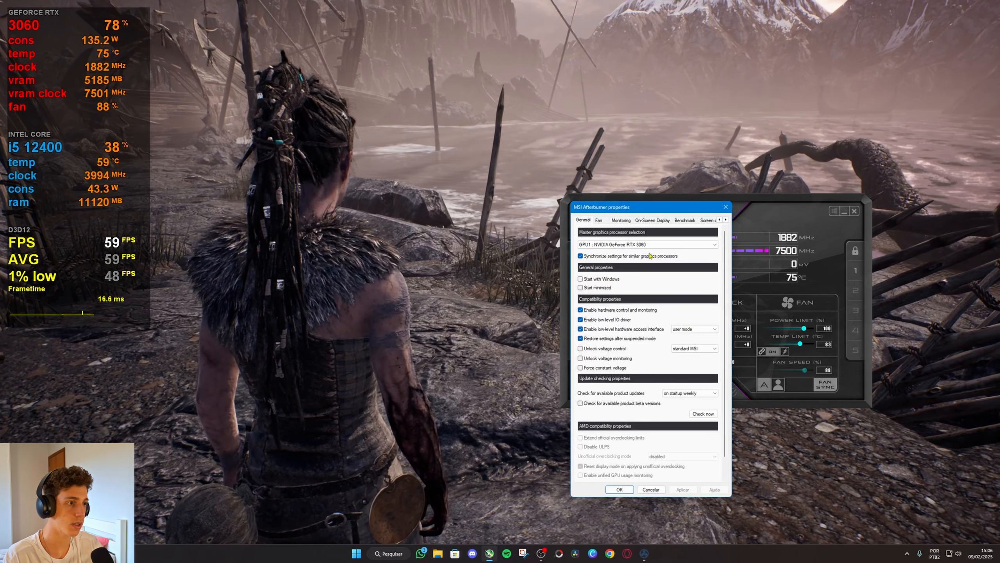
drag(640, 209, 437, 178)
click(411, 189)
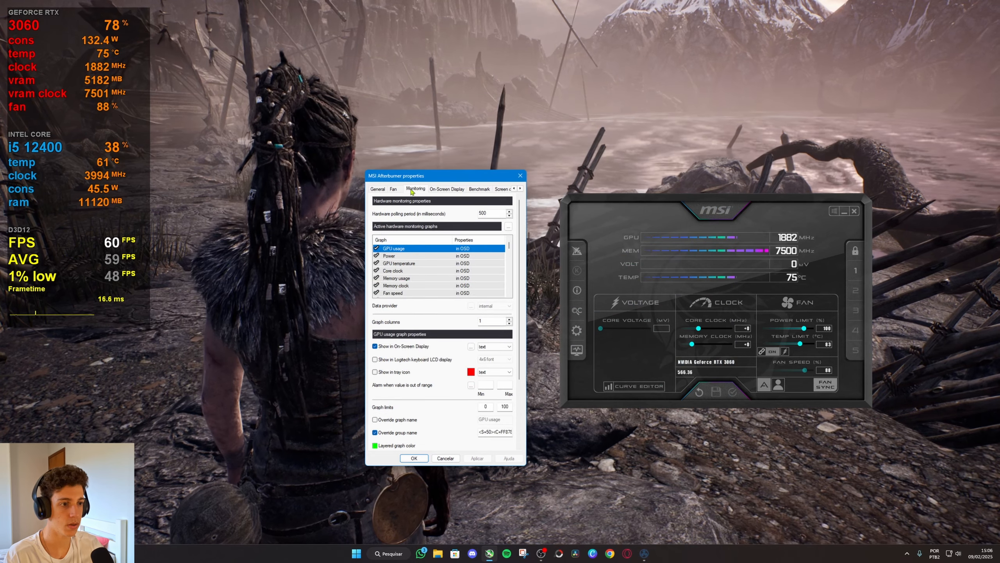
click(470, 347)
scroll(512, 299, down, 1)
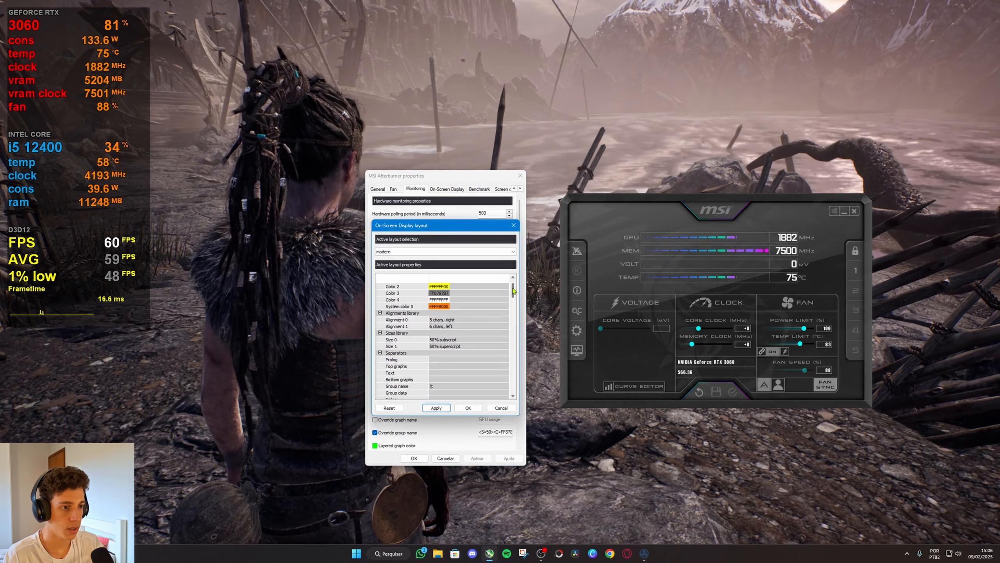
scroll(513, 288, up, 1)
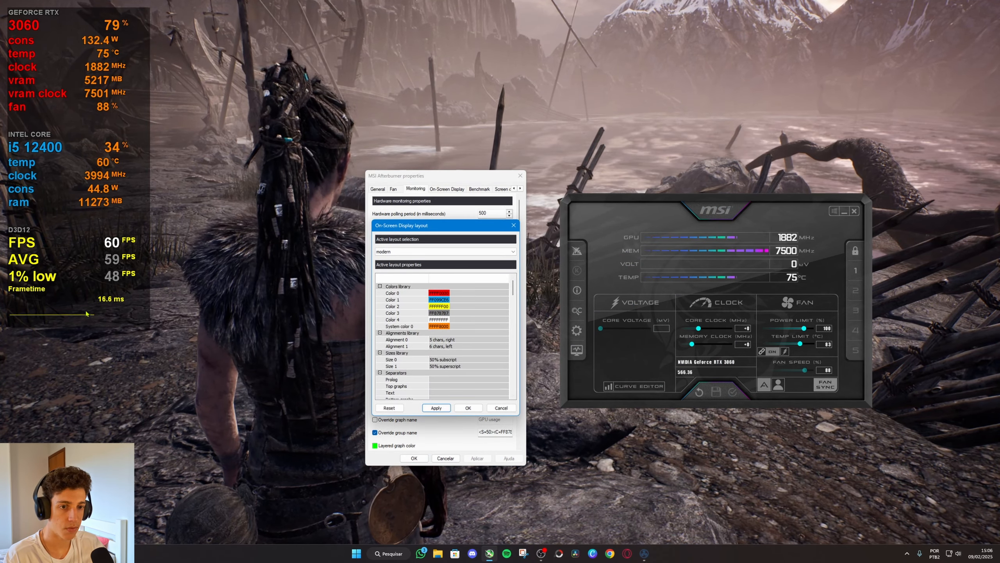
scroll(423, 343, down, 15)
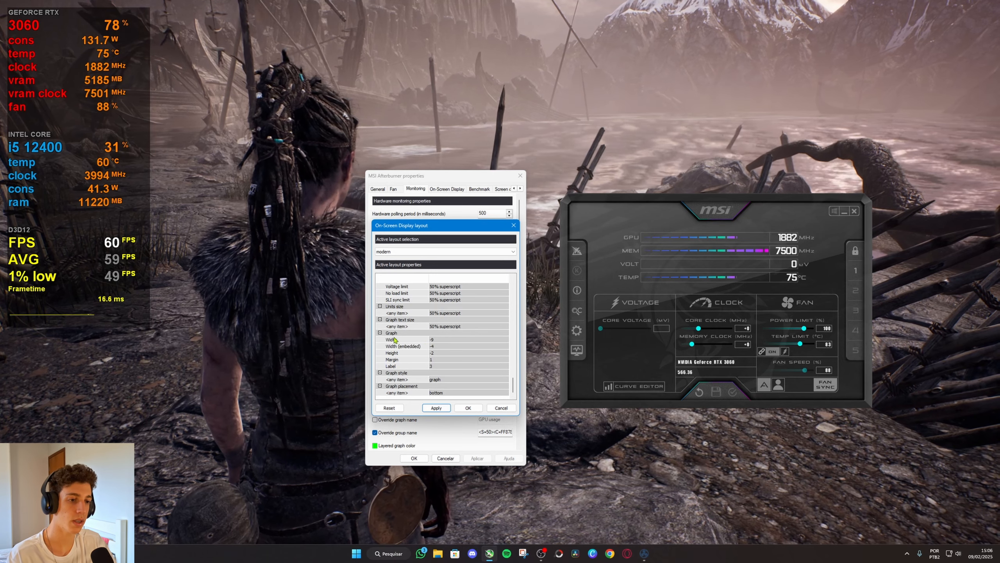
click(432, 339)
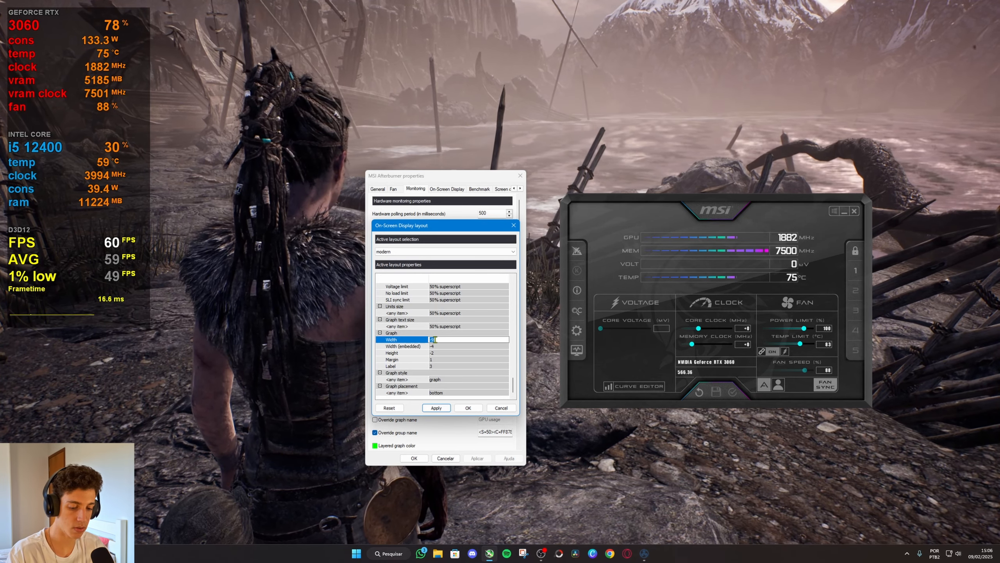
click(437, 408)
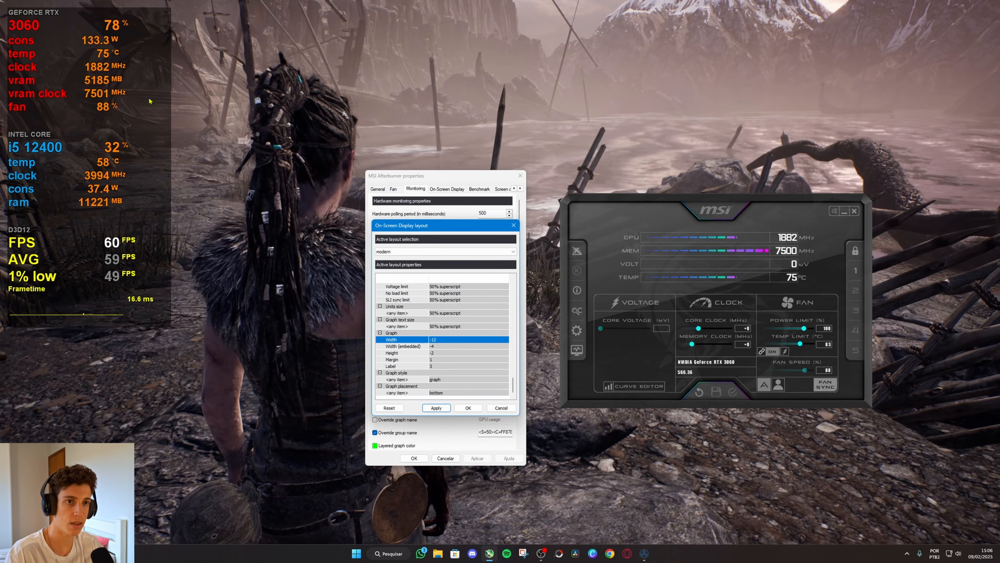
Try a positive value of 12 for the Graph Width in the overlay layout and apply it.
click(437, 339)
key(BackSpace)
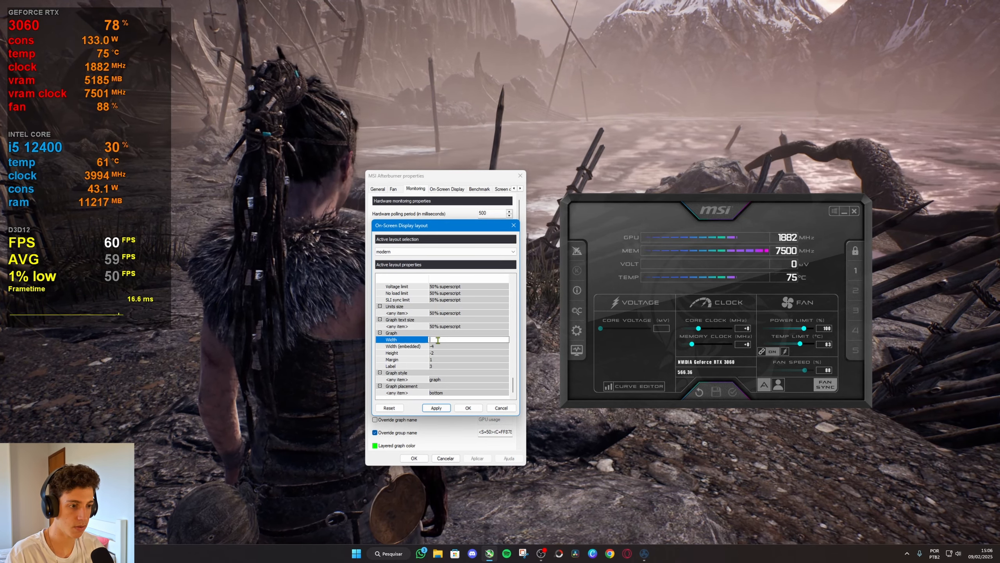
text(12)
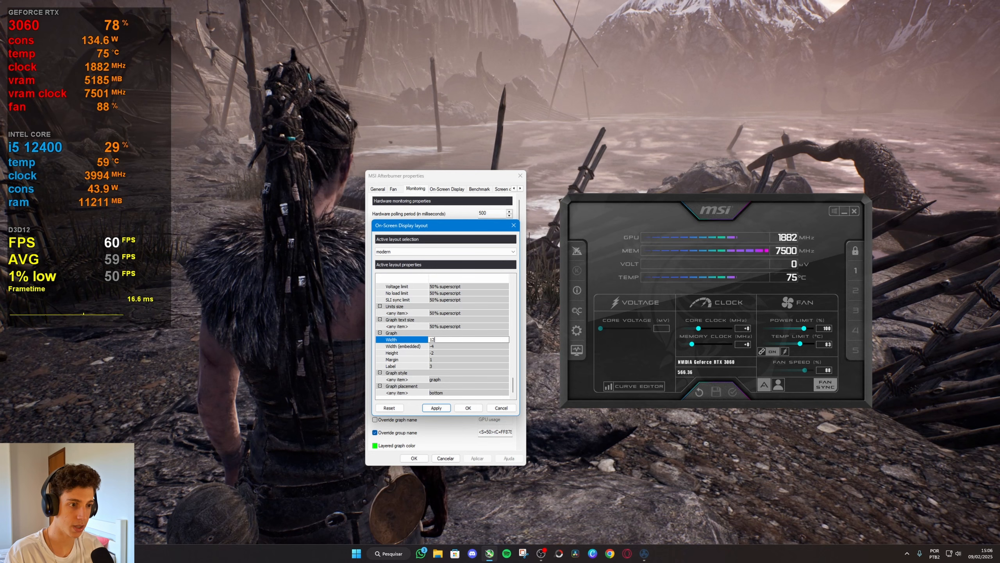
click(437, 411)
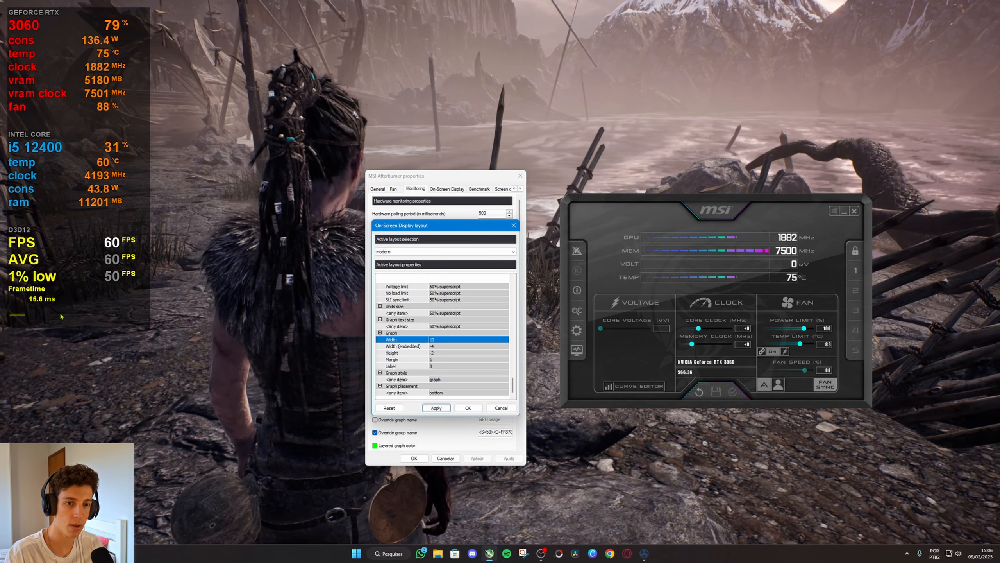
Try a Graph Width of -36 and apply it to the overlay.
click(432, 341)
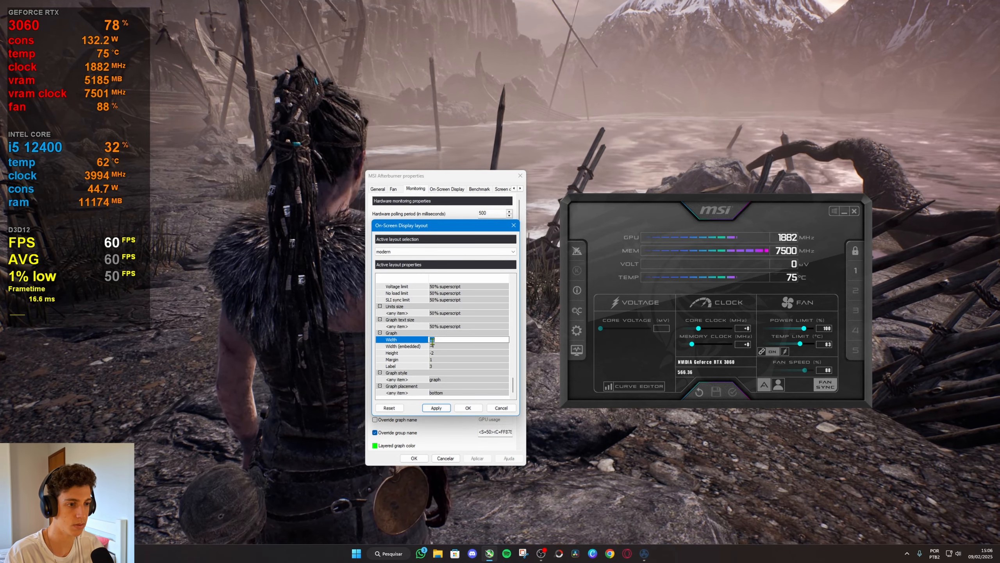
text(-)
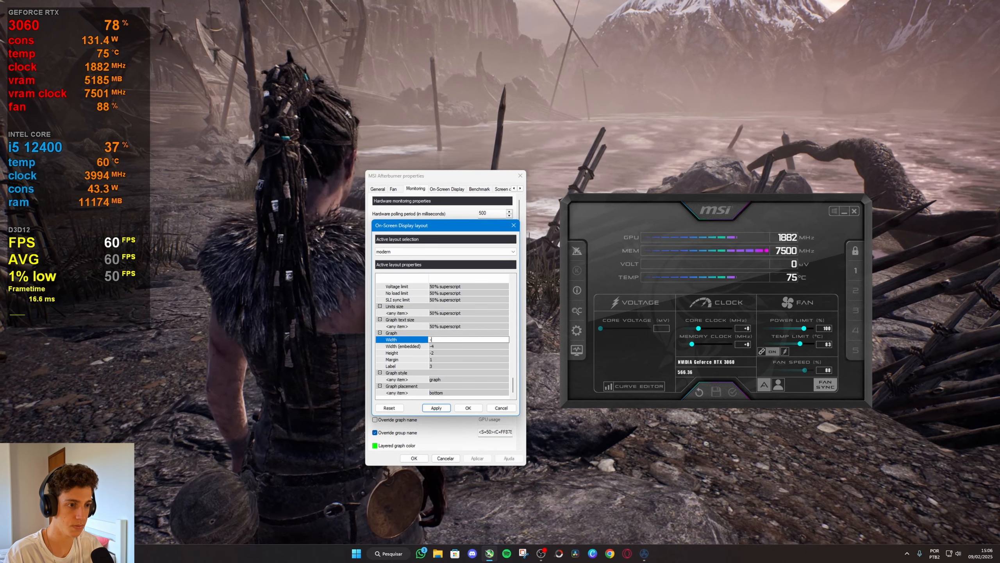
text(36)
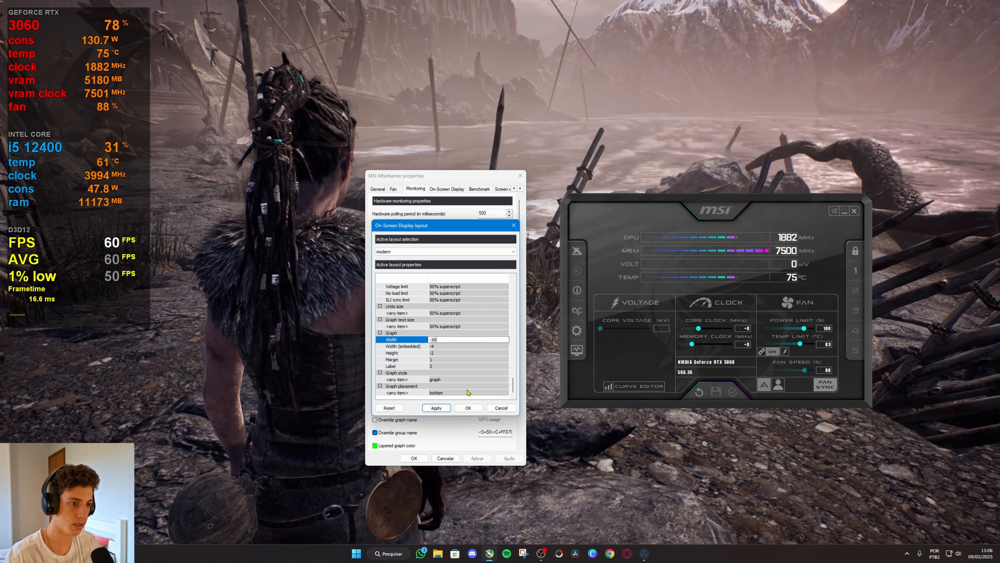
click(436, 408)
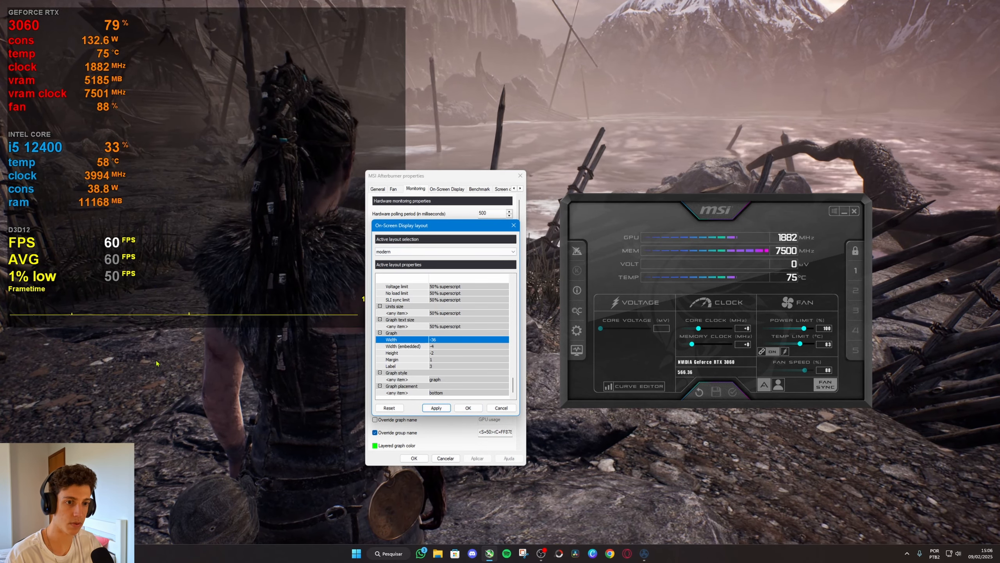
Set the Graph Width back to -12 and apply it.
click(437, 339)
text(-12)
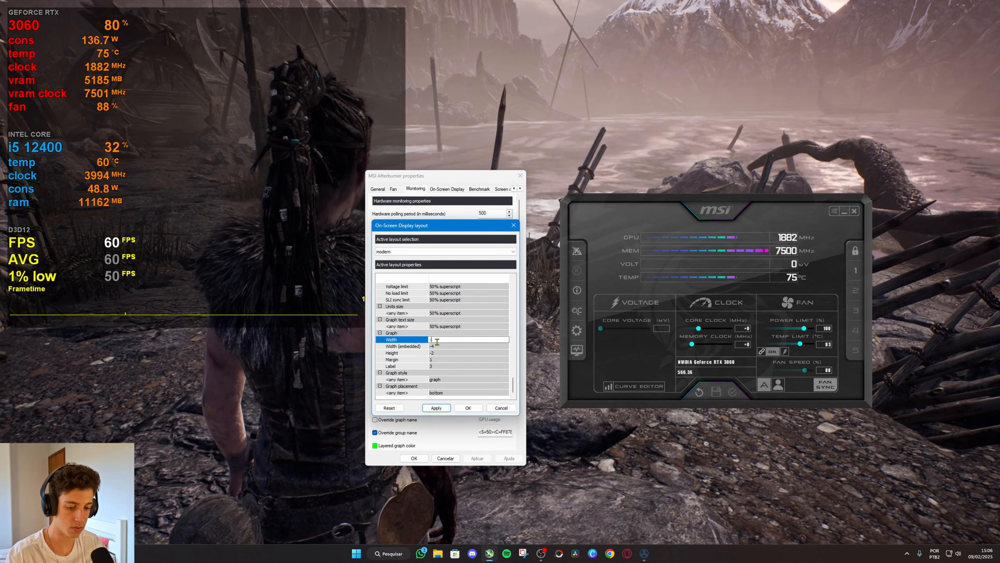
click(440, 409)
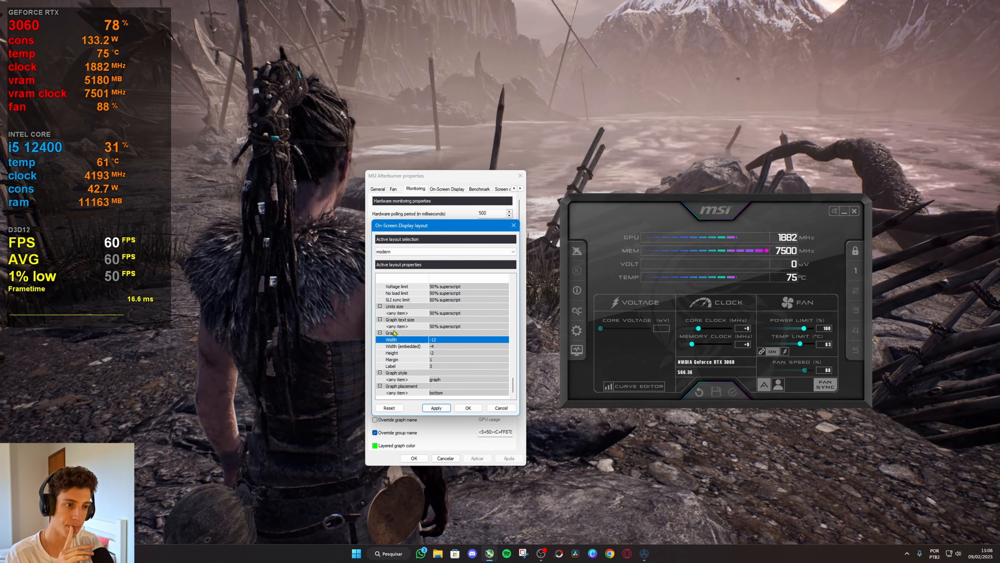
Set the Graph Width to -9, apply it and accept the overlay layout.
click(439, 340)
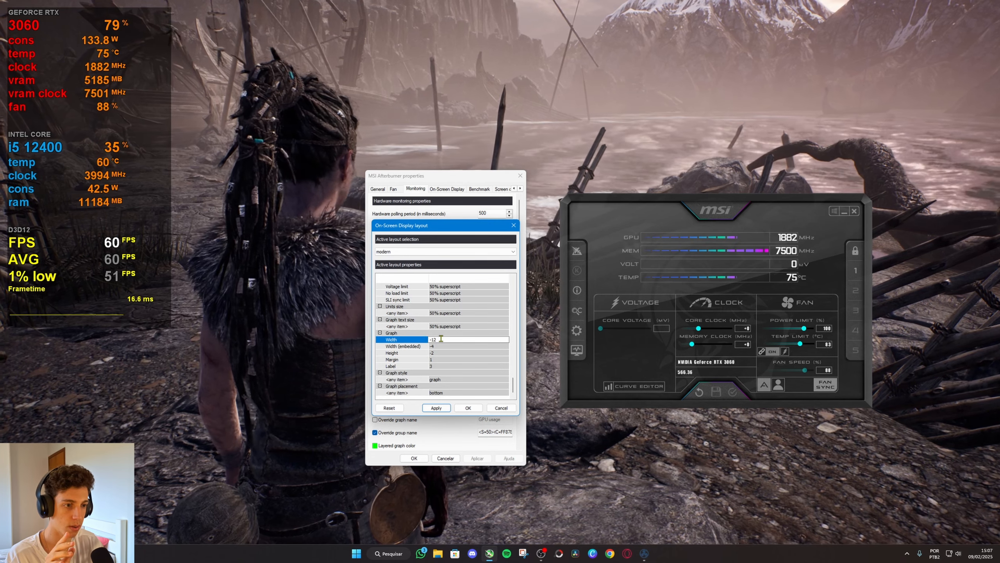
key(BackSpace)
key(BackSpace)
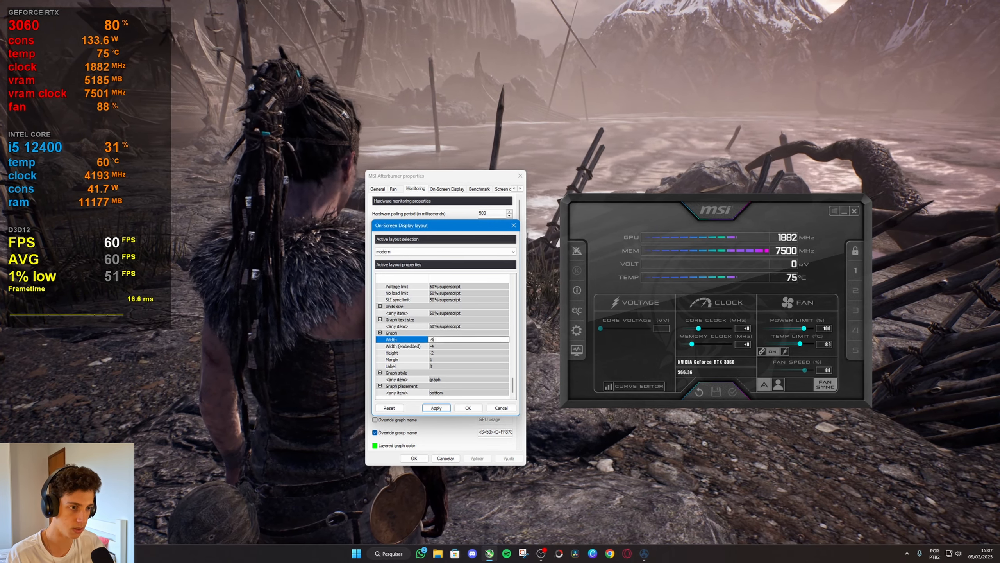
text(9)
key(Return)
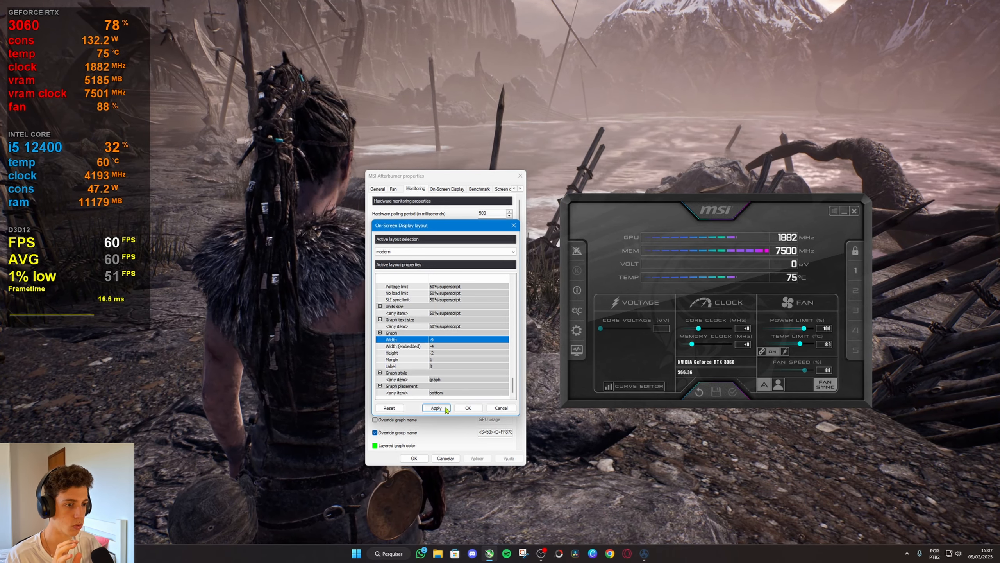
click(468, 408)
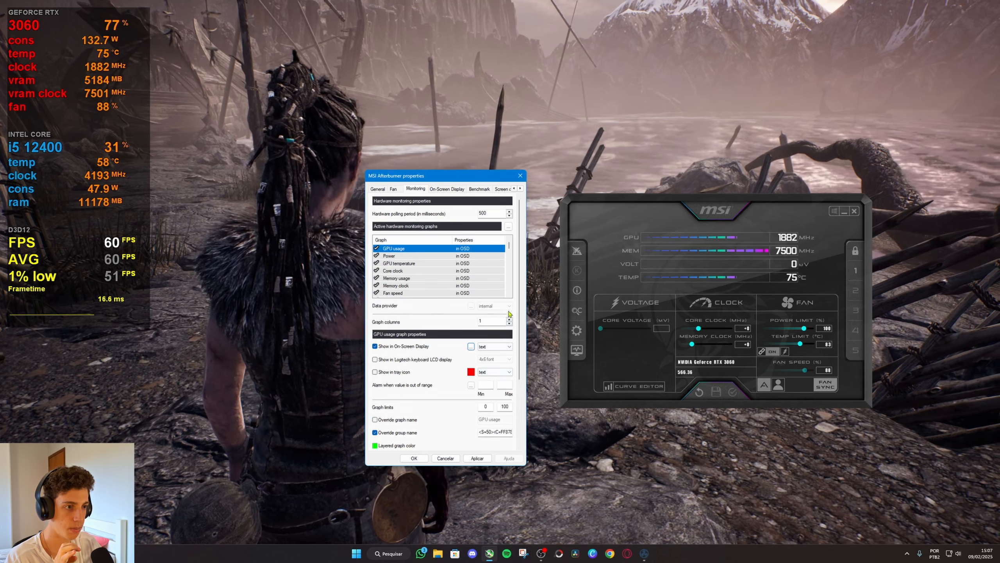
Set the Frametime graph's maximum limit to 100 and apply the monitoring settings.
click(509, 263)
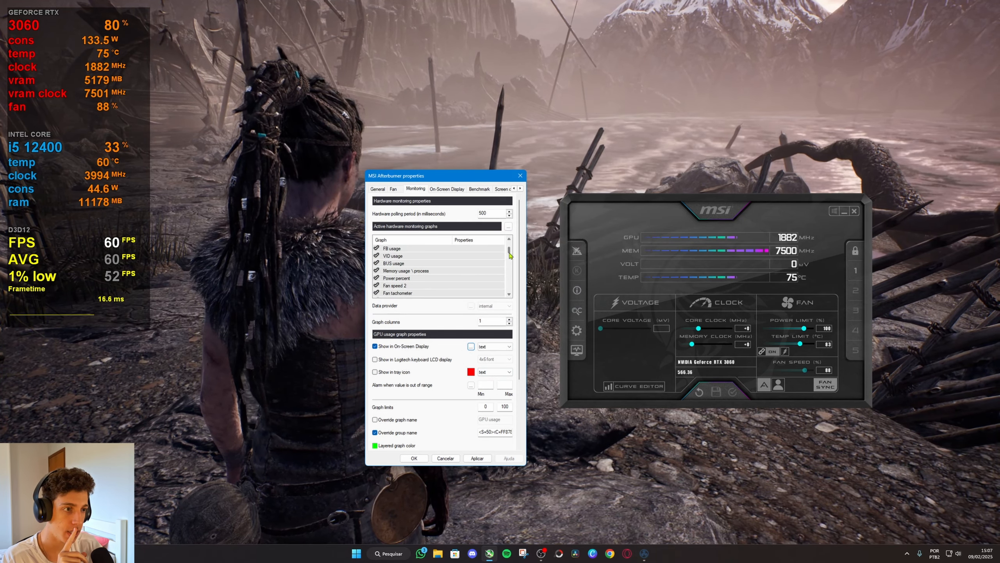
drag(509, 252, 511, 294)
click(411, 271)
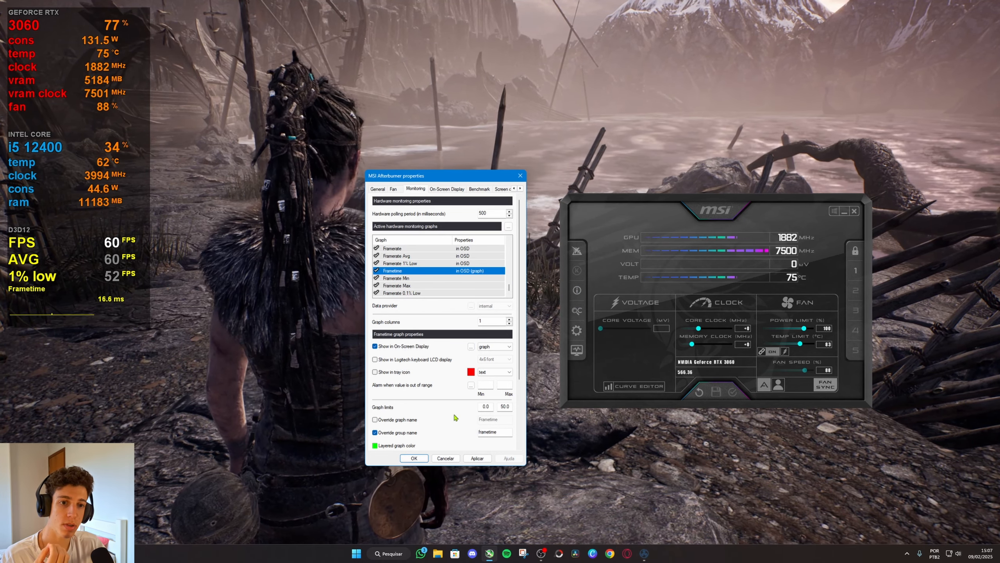
click(506, 407)
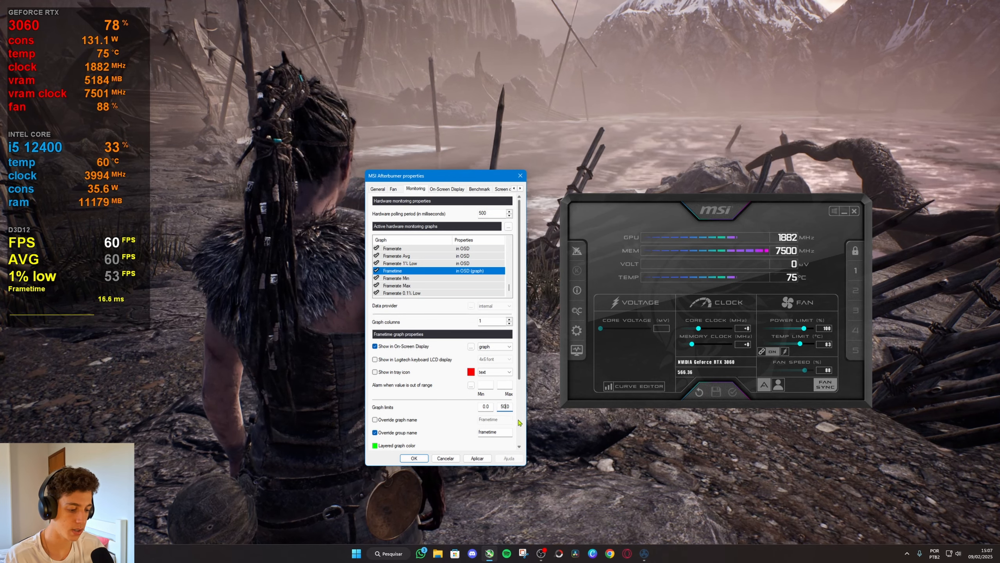
key(BackSpace)
key(BackSpace)
text(100)
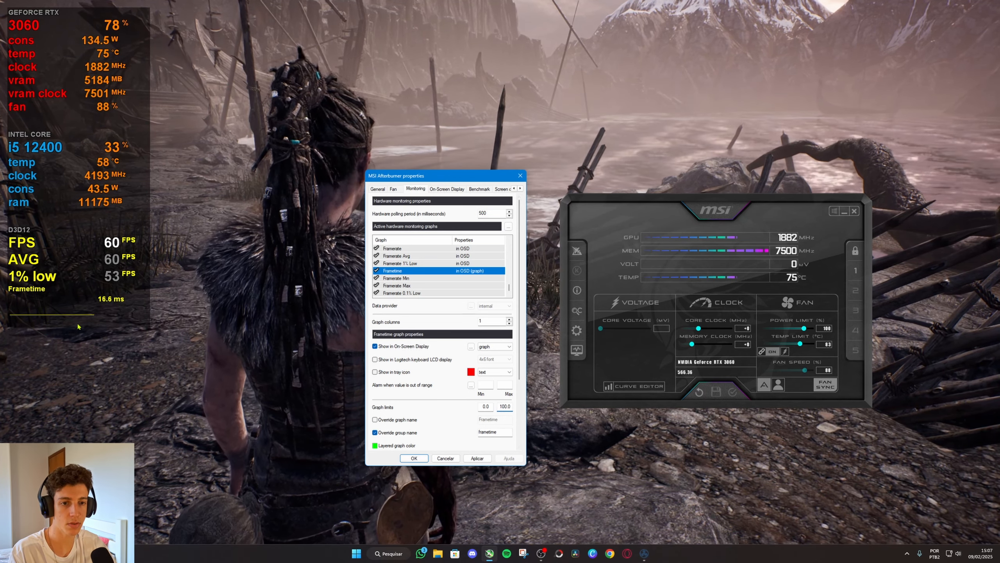
click(477, 458)
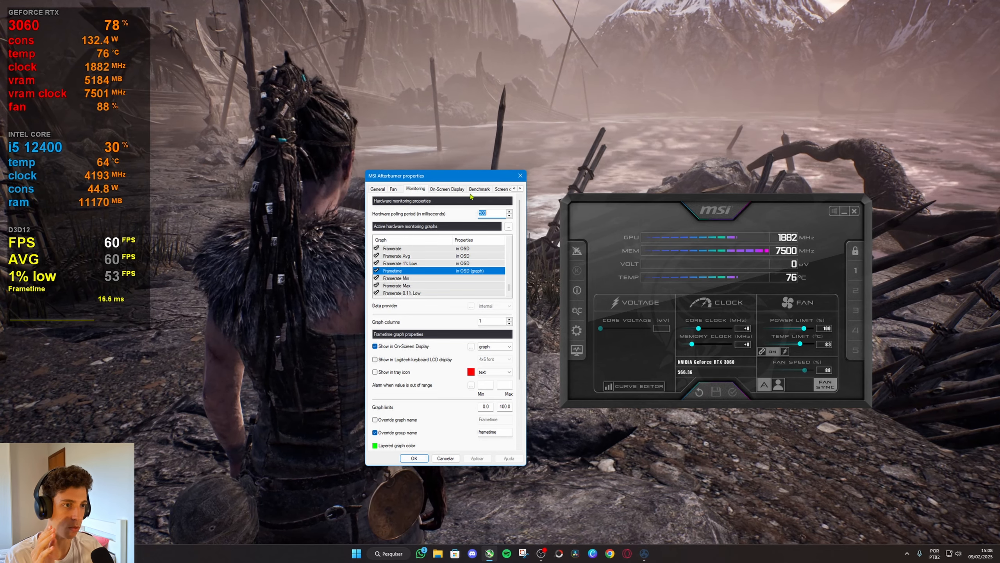
Set the global benchmark's Begin recording hotkey to Ctrl + Shift + 1 and accept the Afterburner properties.
drag(452, 176, 457, 154)
click(498, 192)
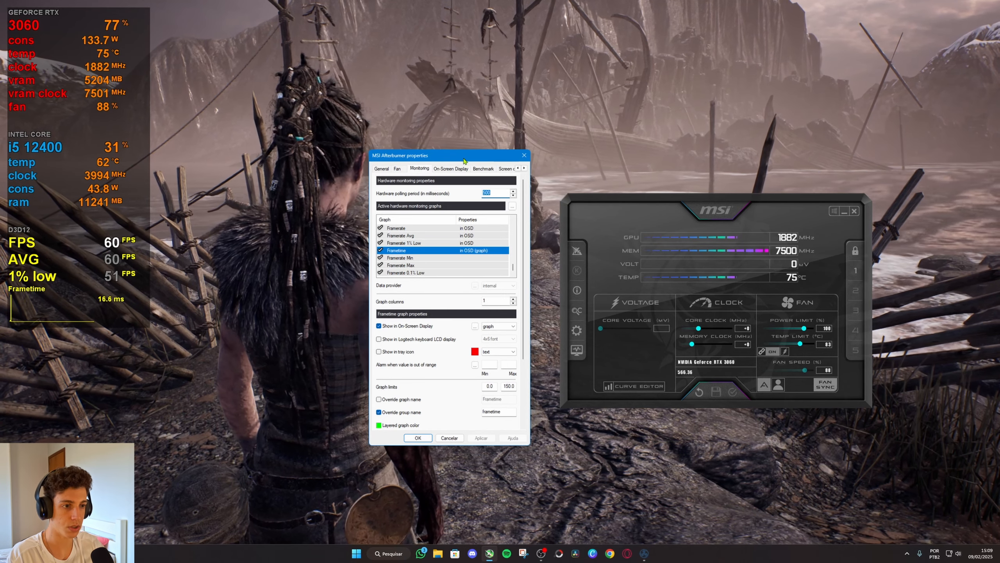
click(484, 169)
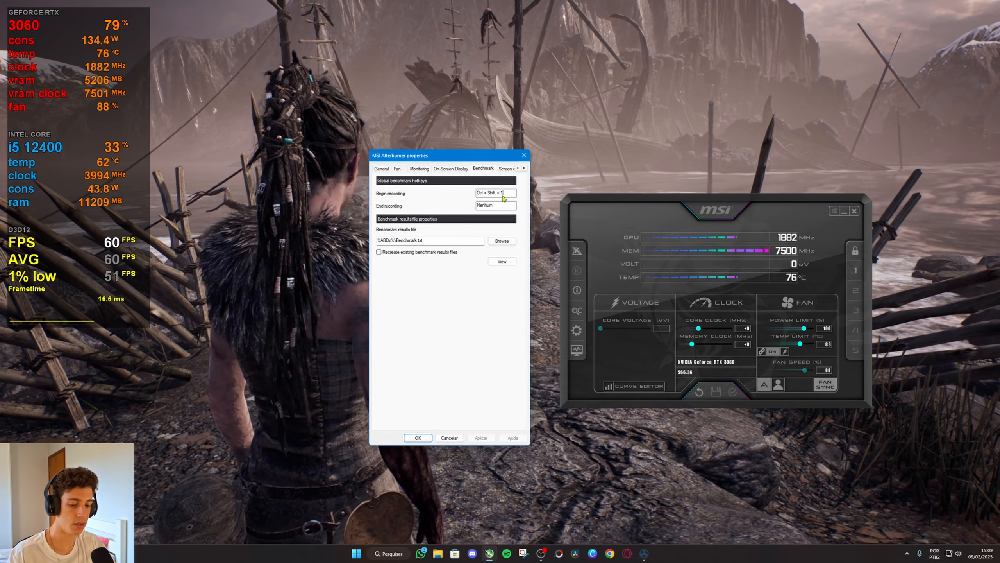
key(ctrl+shift)
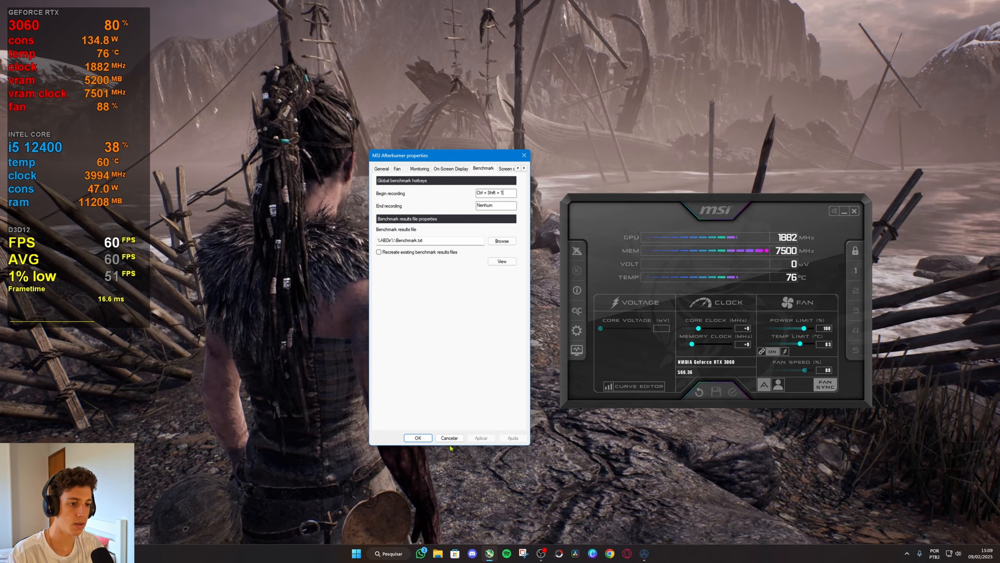
click(420, 442)
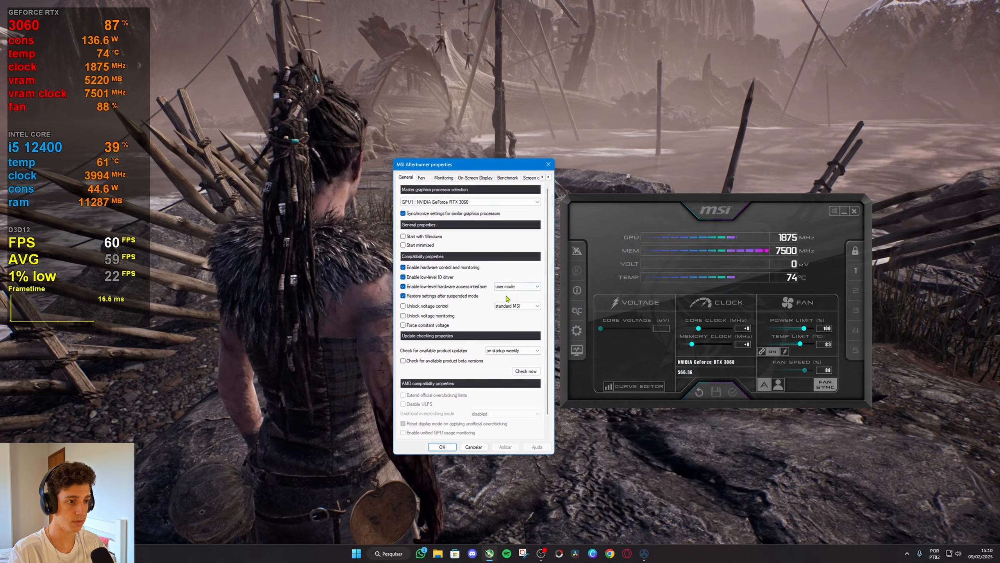
Open the overlay layout from the monitoring settings, set Alignment 0 to a width of 6 characters and apply it.
click(443, 177)
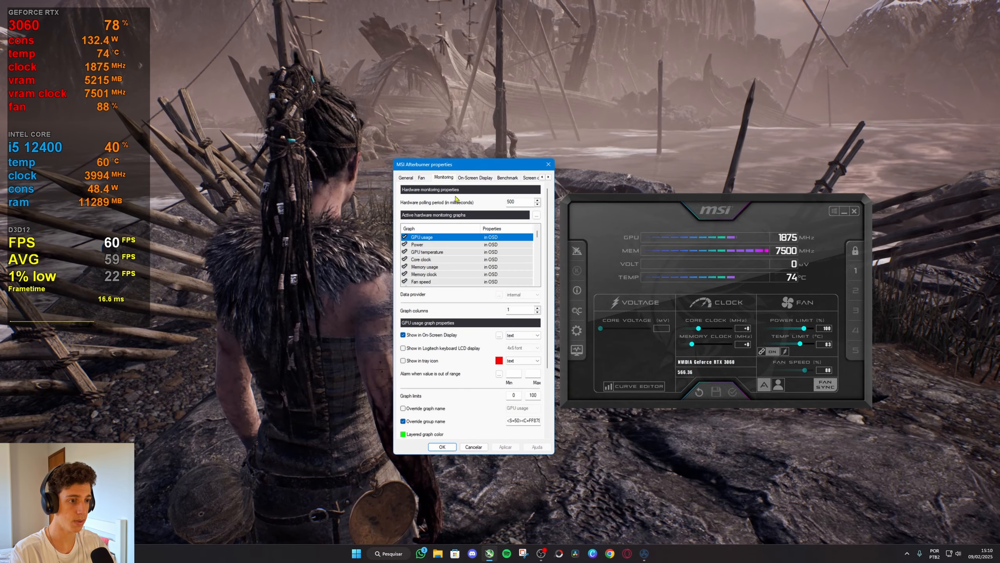
click(499, 334)
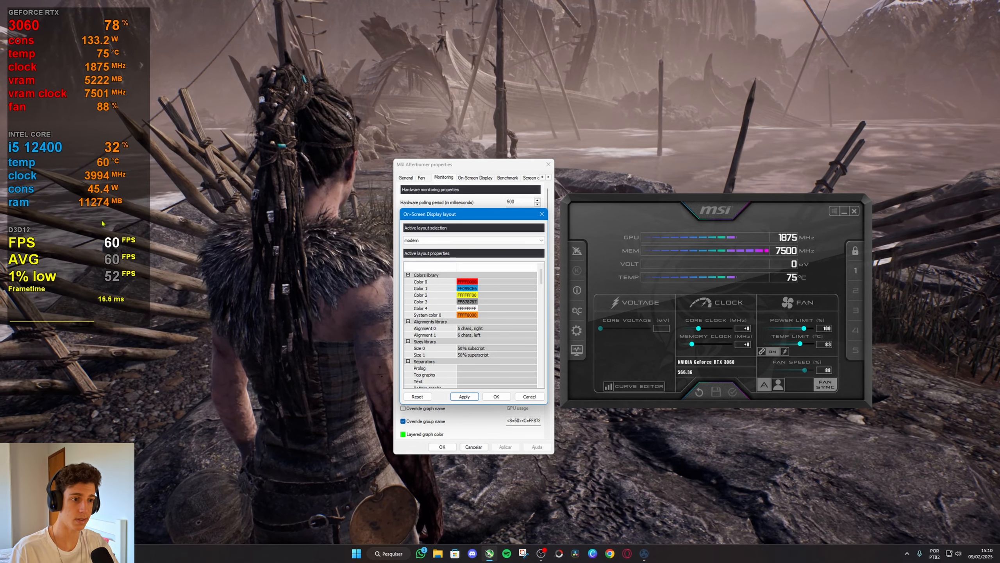
double_click(484, 328)
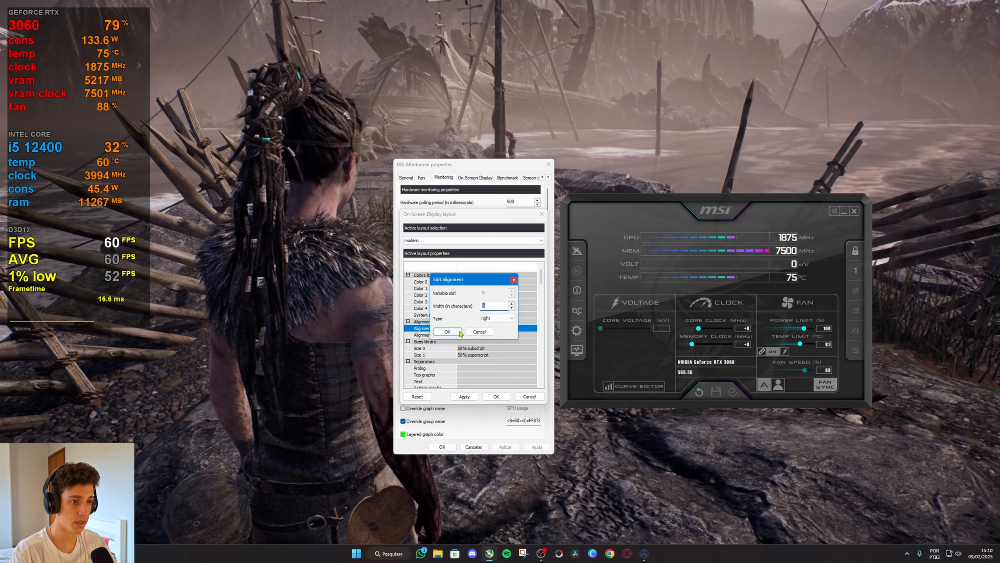
text(6)
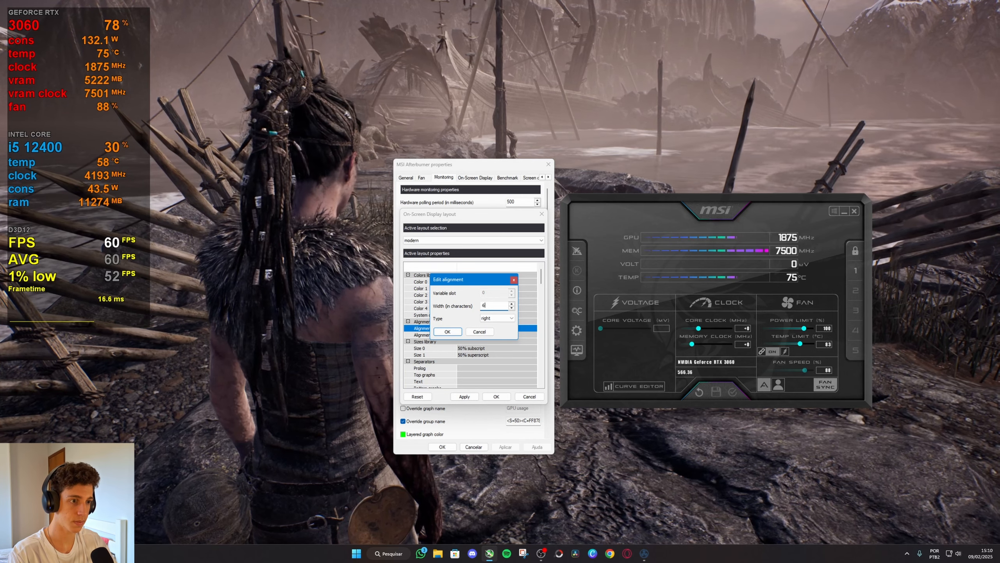
click(452, 332)
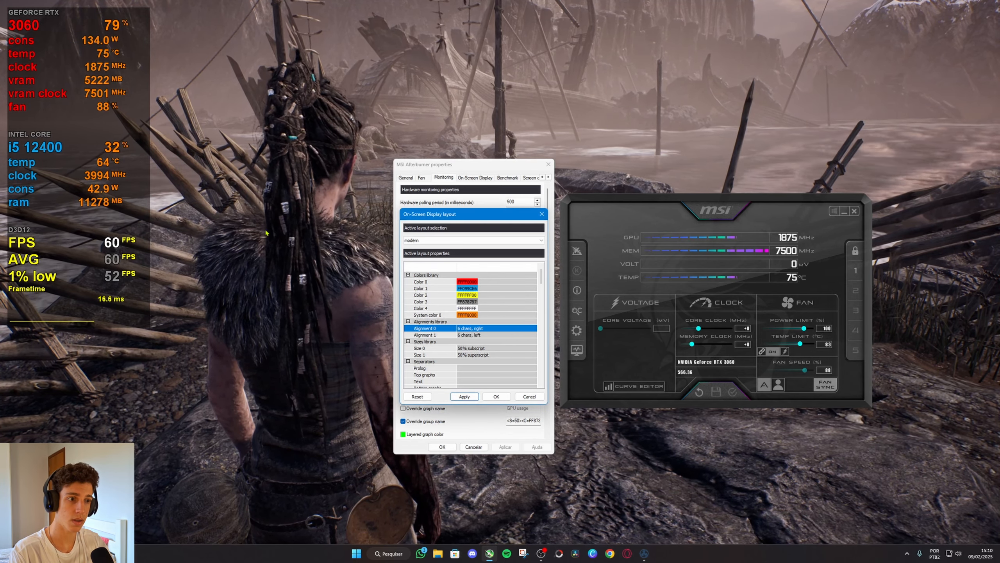
click(470, 397)
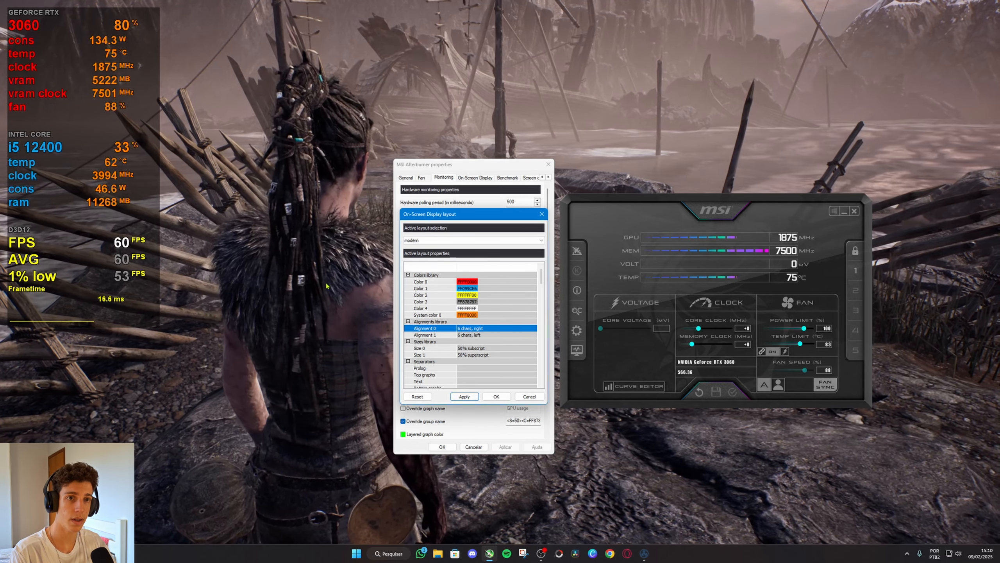
Try a width of 8 characters for Alignment 0 and apply it to the overlay.
double_click(464, 329)
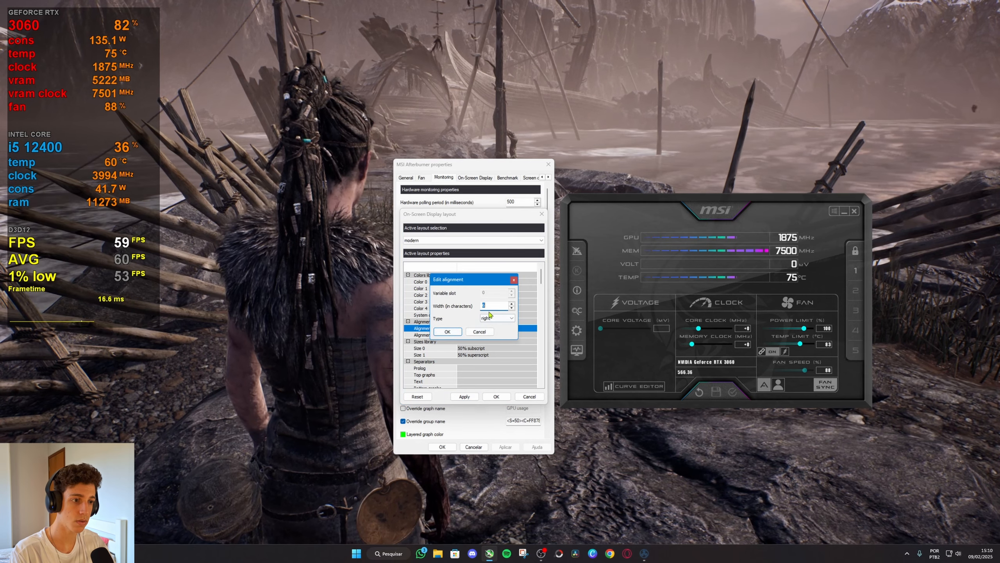
text(8)
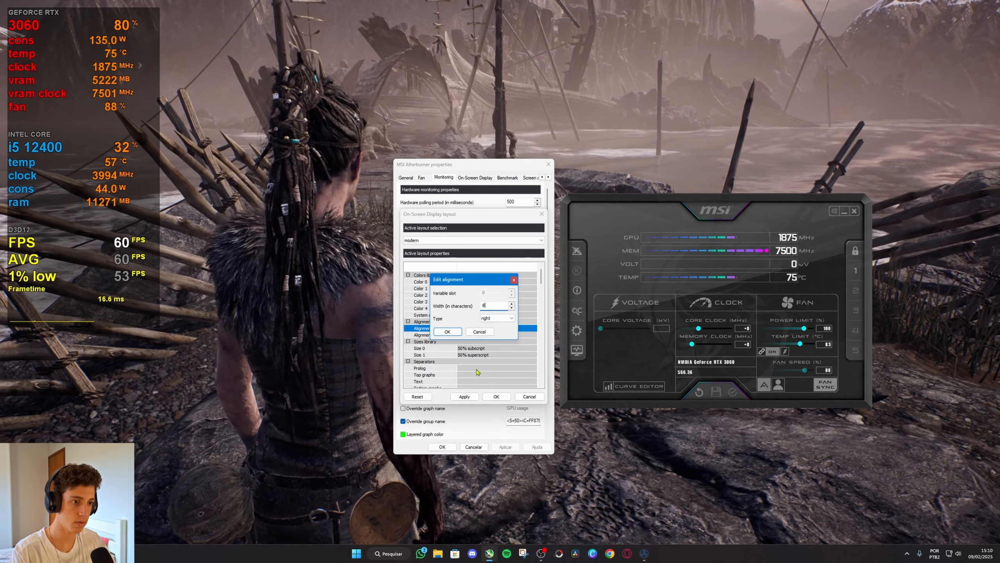
click(447, 332)
click(465, 397)
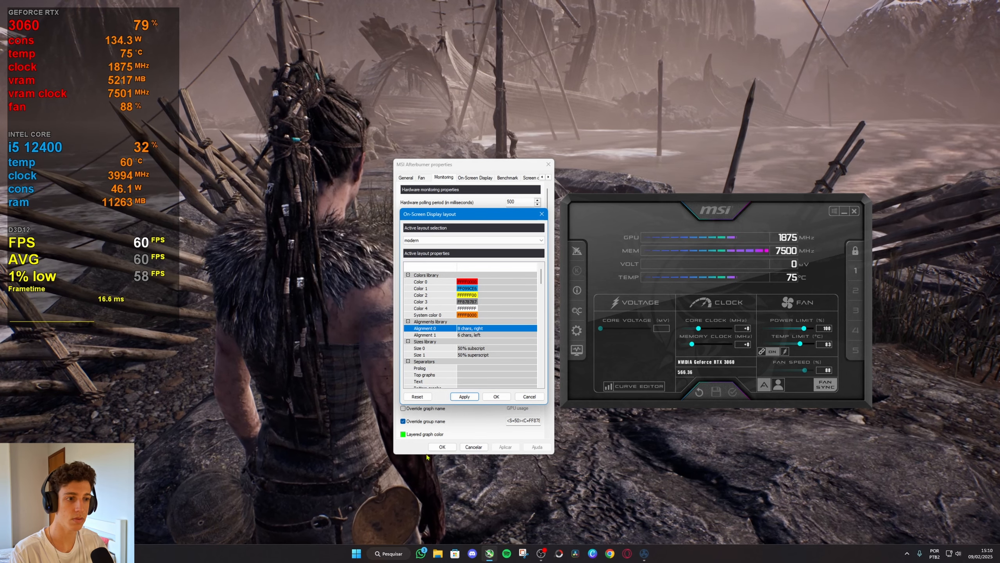
Set the width of Alignment 0 to 4 characters and apply the layout.
double_click(469, 329)
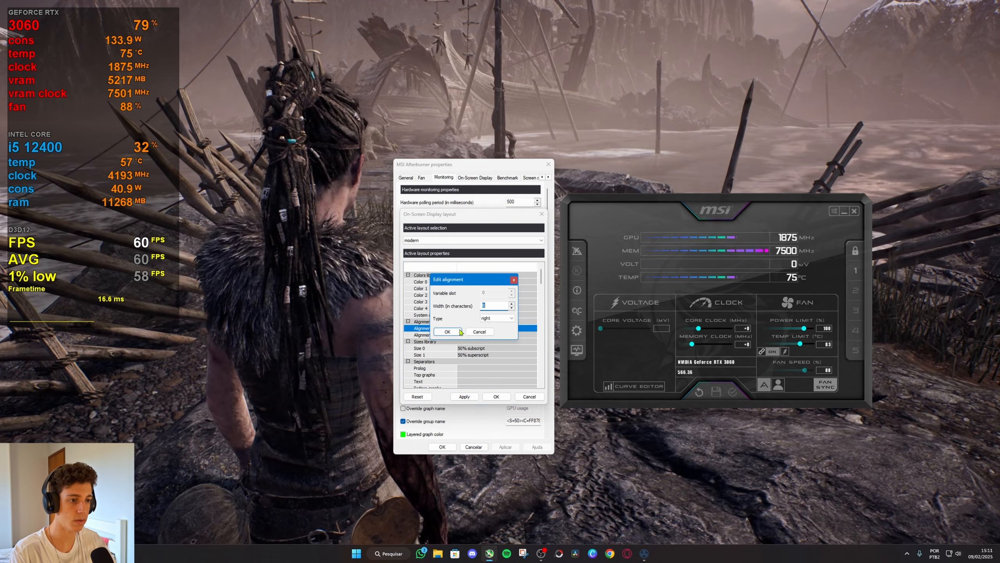
click(487, 308)
key(BackSpace)
text(4)
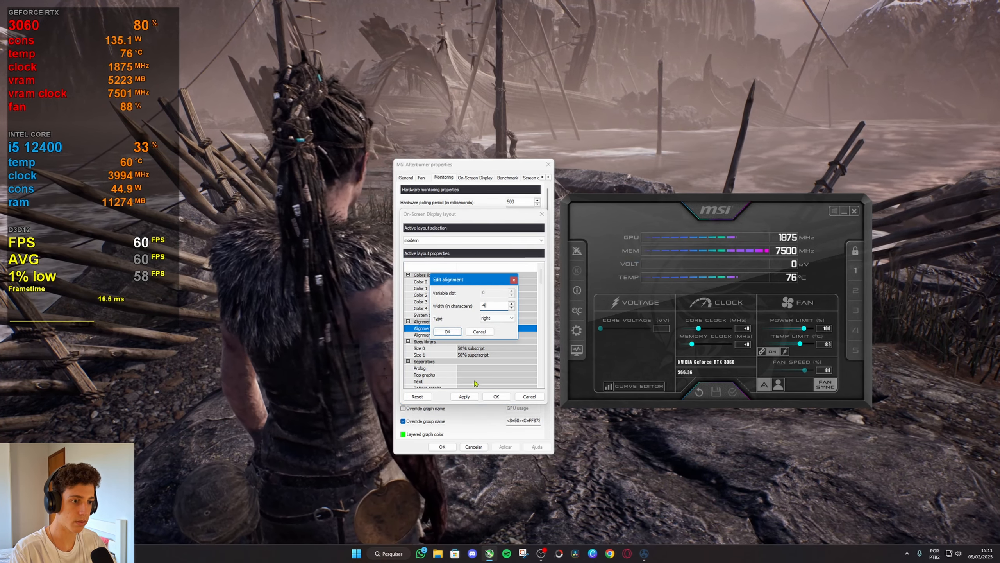
click(448, 332)
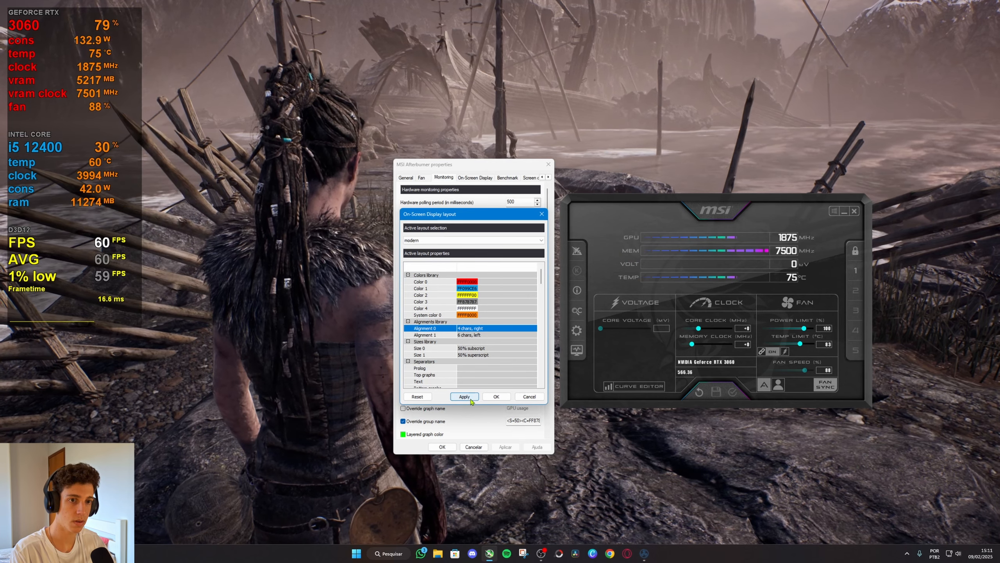
click(464, 396)
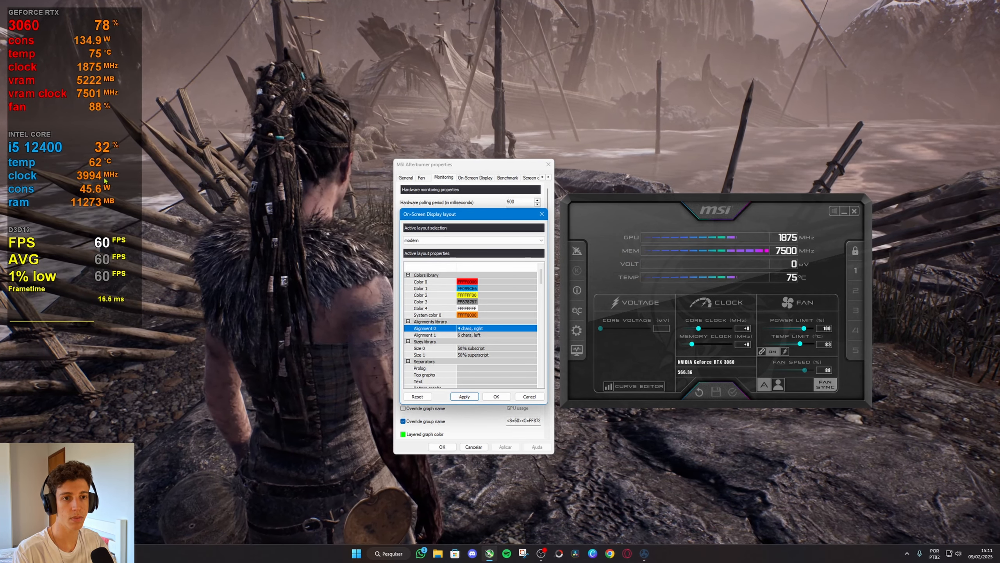
Set the width of Alignment 0 to 5 characters and apply the change to the overlay layout.
double_click(459, 330)
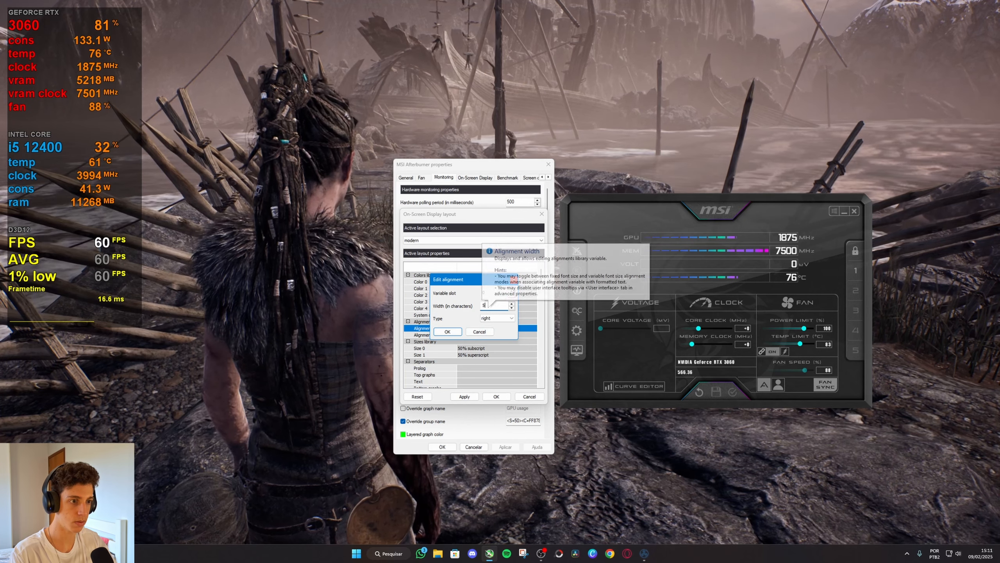
click(447, 332)
click(468, 396)
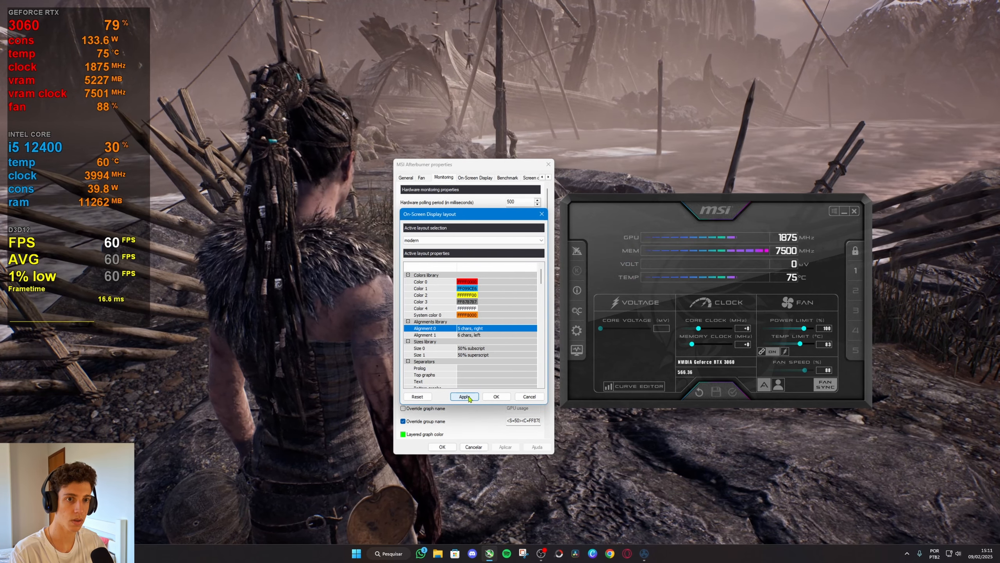
Try a width of 8 characters for Alignment 1 and apply it to the overlay.
double_click(468, 334)
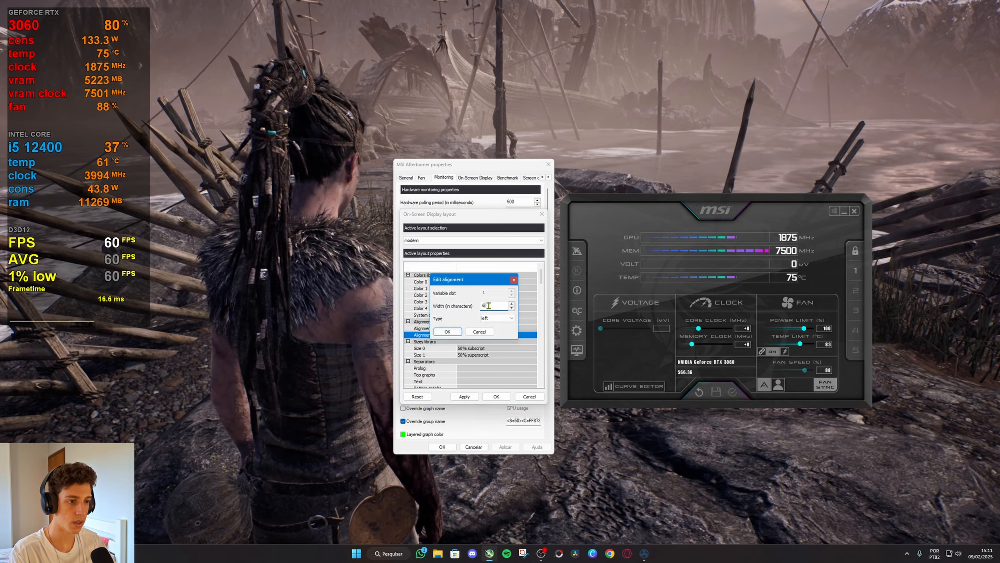
key(BackSpace)
text(8)
key(Return)
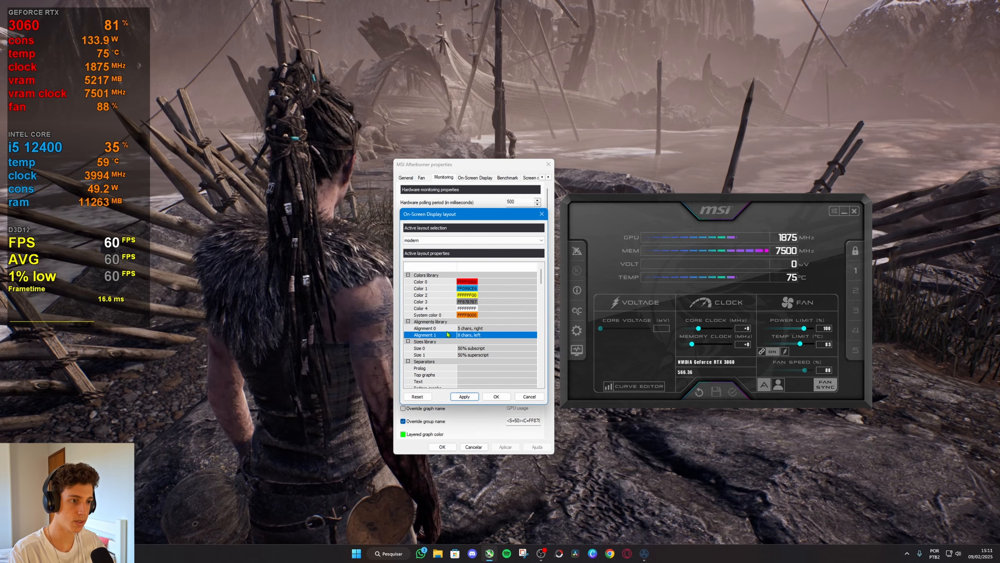
click(468, 398)
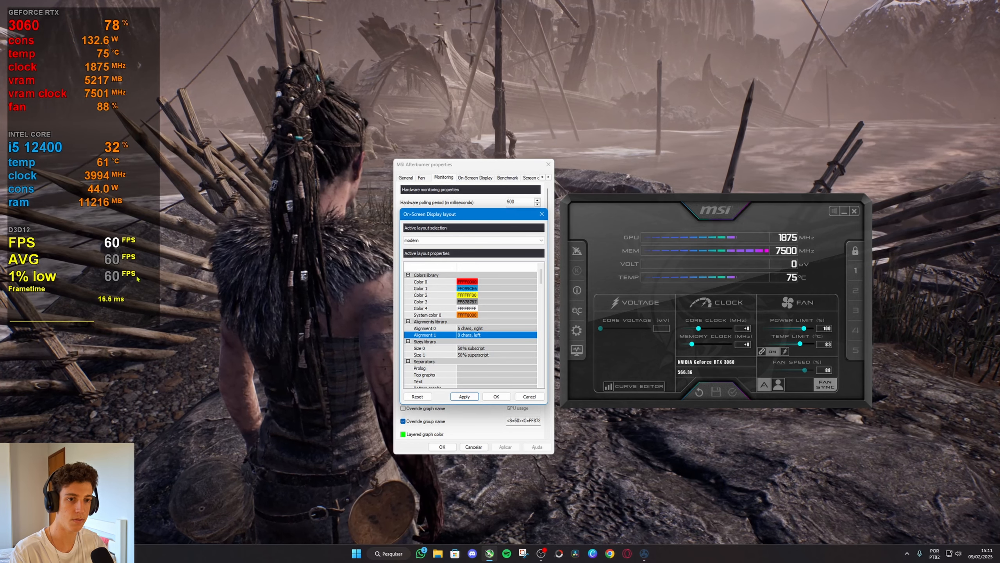
Reduce the width of Alignment 1 to 6 characters and apply it to the overlay.
double_click(460, 336)
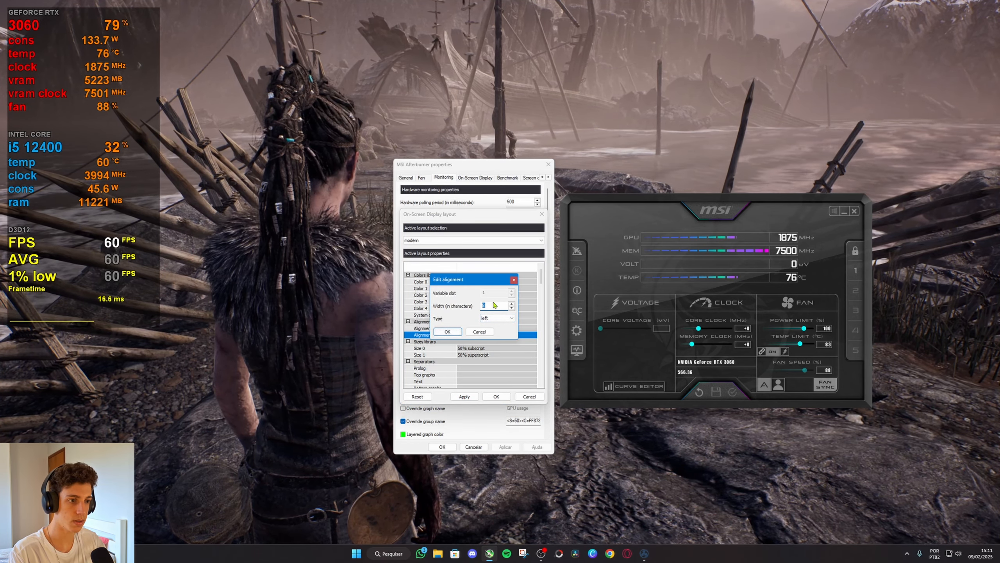
key(BackSpace)
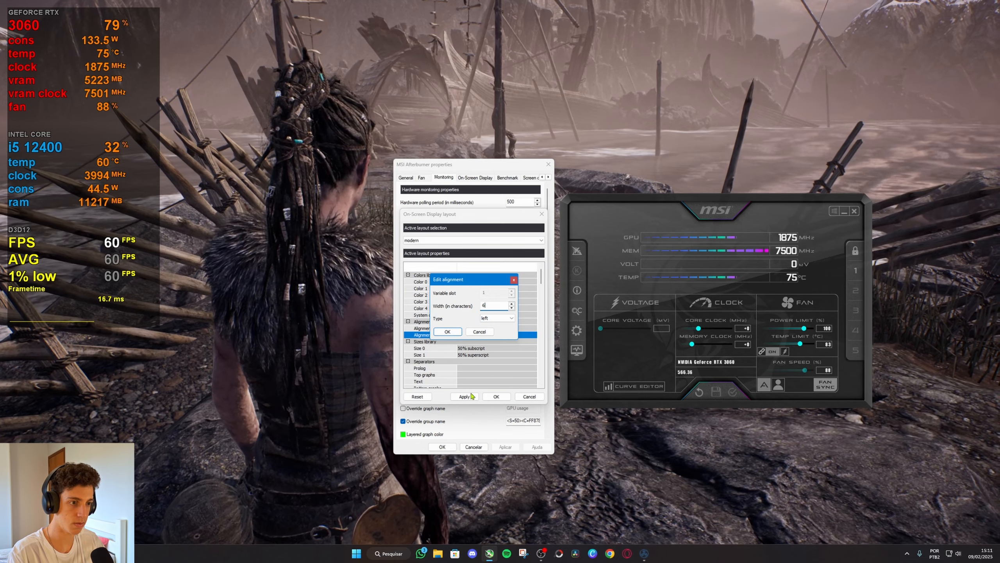
click(449, 332)
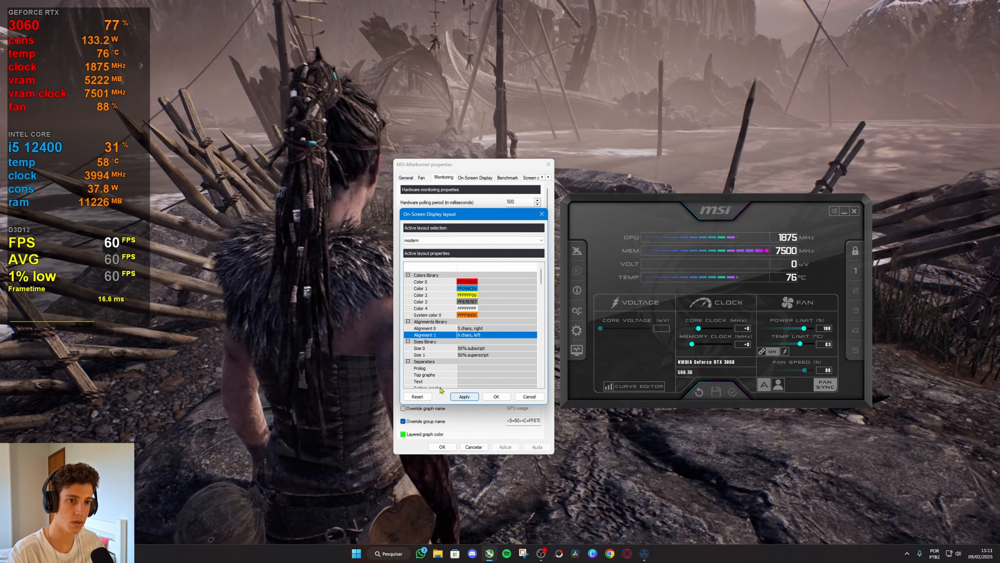
Set the width of Alignment 1 to 5 characters and accept the alignment edit.
double_click(457, 335)
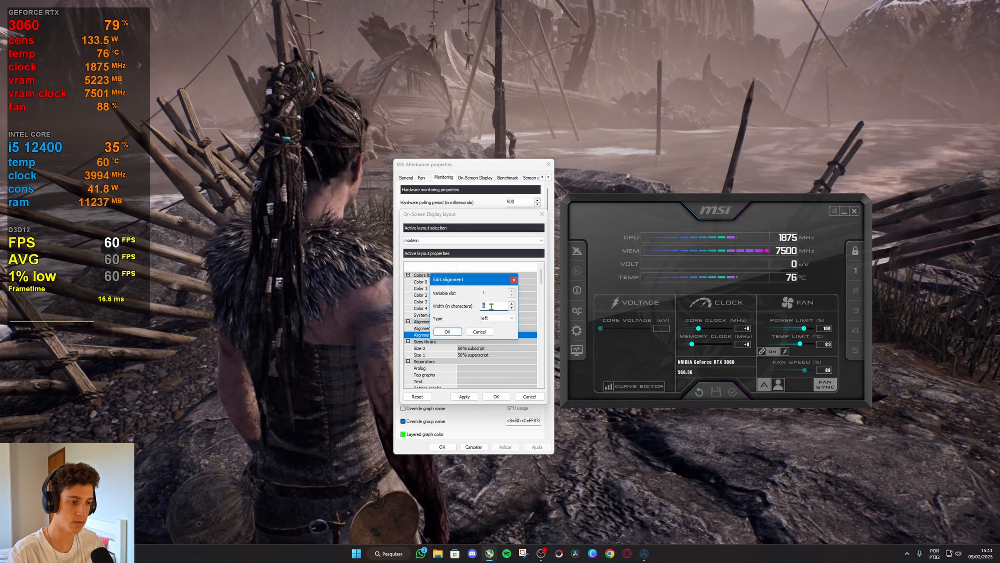
text(5)
click(449, 333)
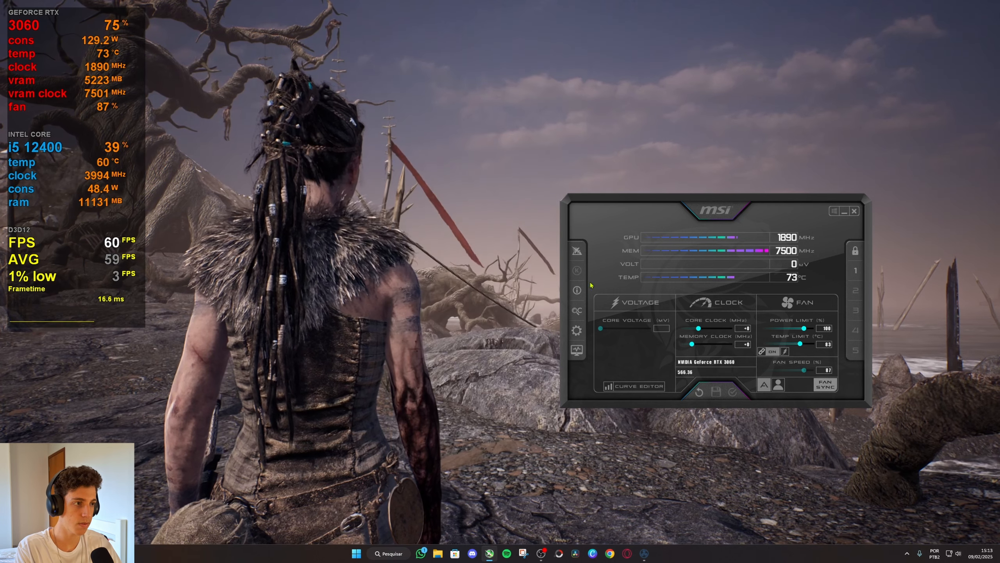
Minimize the Afterburner window and hide the monitoring overlay in the running game.
drag(720, 211, 488, 197)
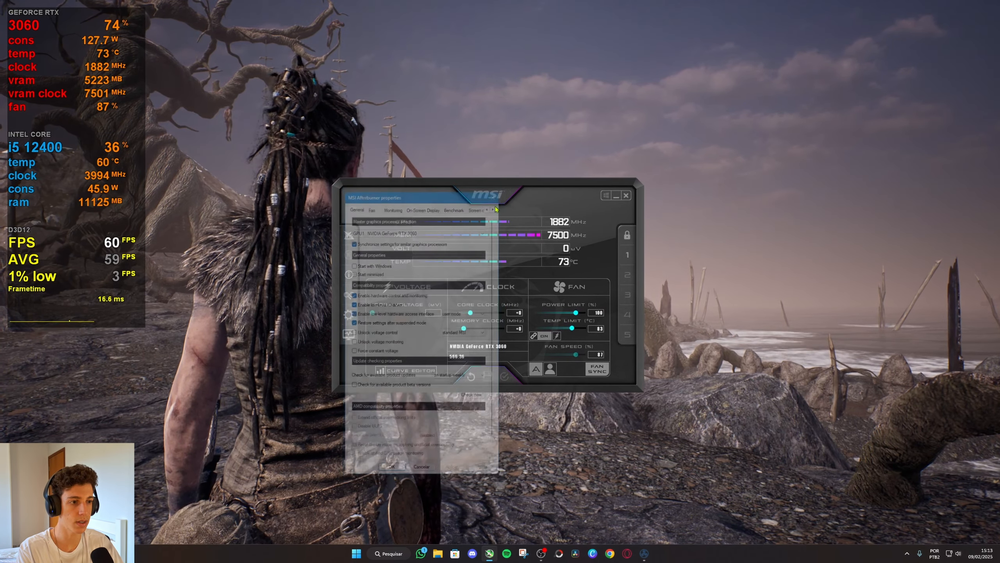
drag(464, 197, 473, 205)
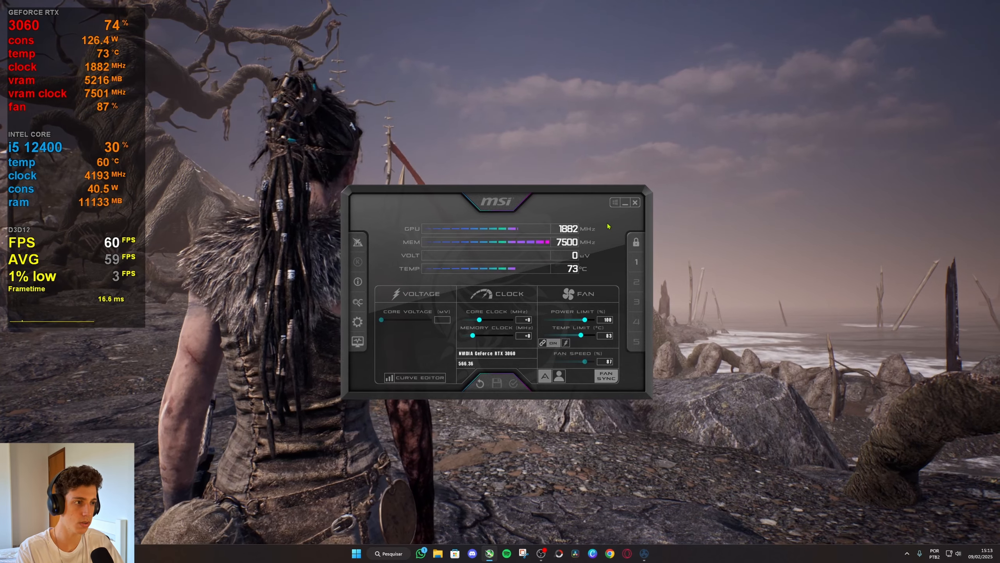
click(626, 203)
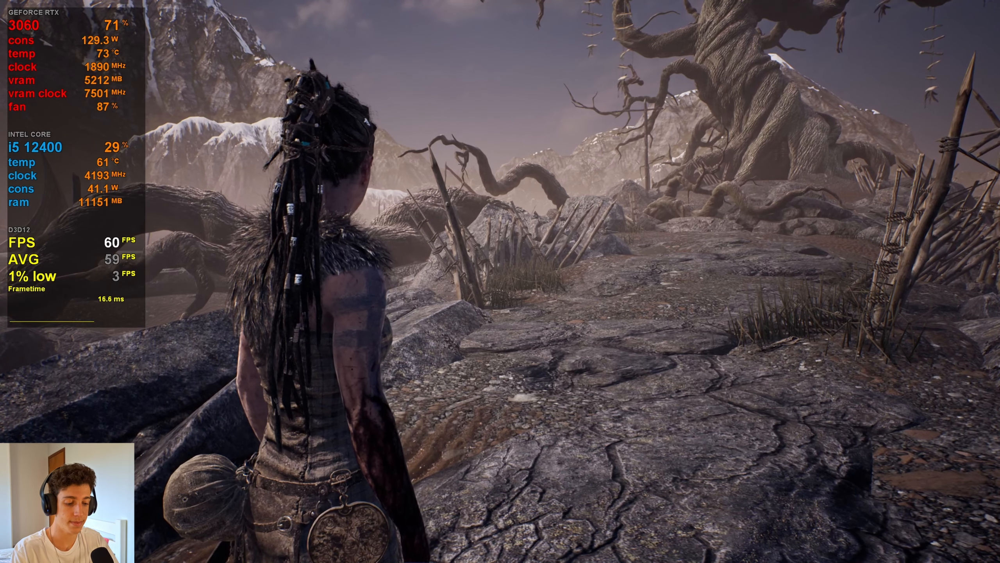
key(F10)
key(w)
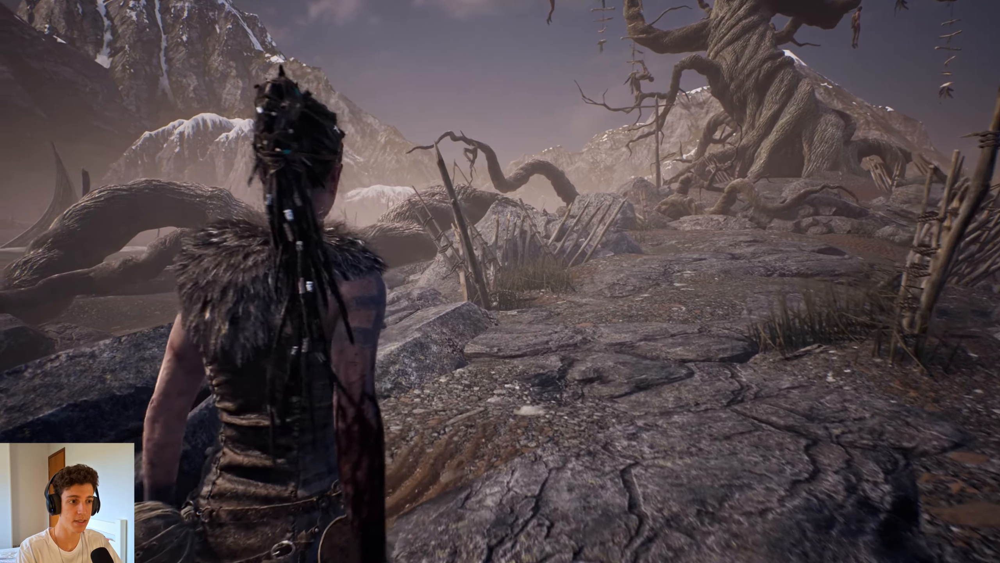